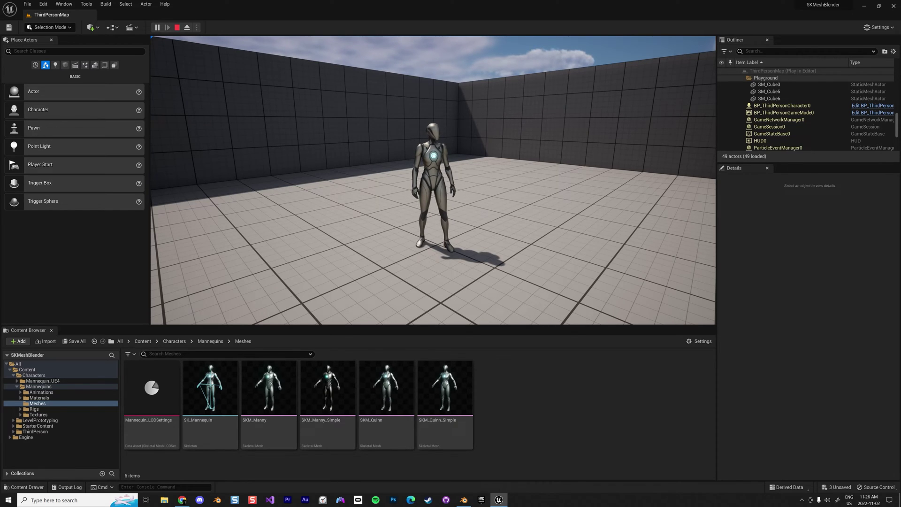
- Stop the play-in-editor session of the ThirdPersonMap level in Unreal Editor
key(alt+Tab)
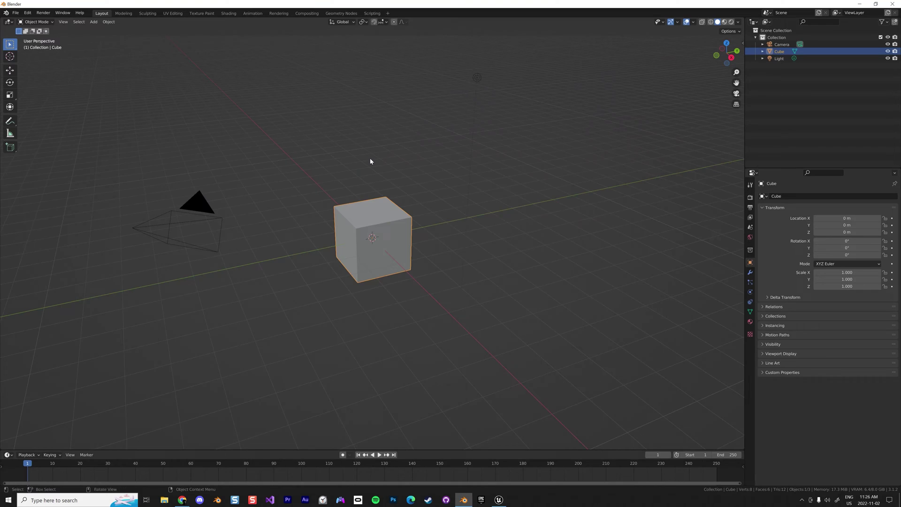
key(alt+Tab)
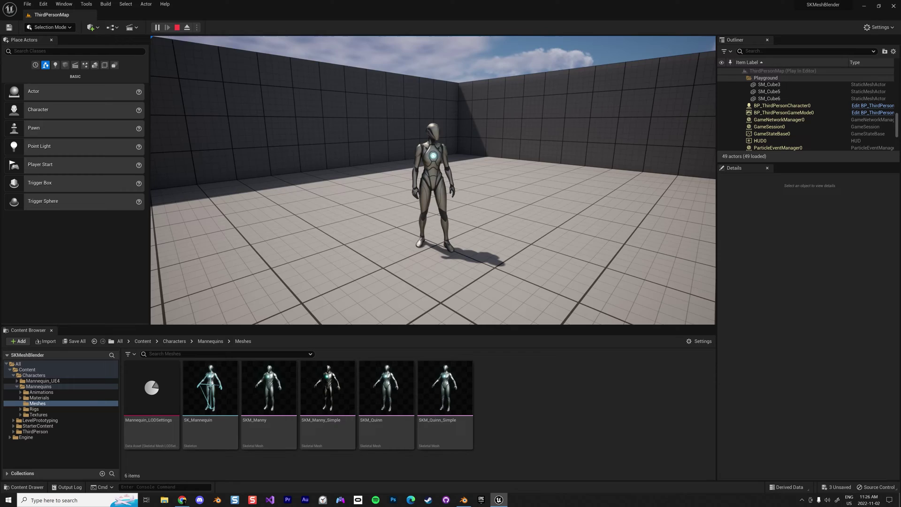
click(432, 180)
key(Escape)
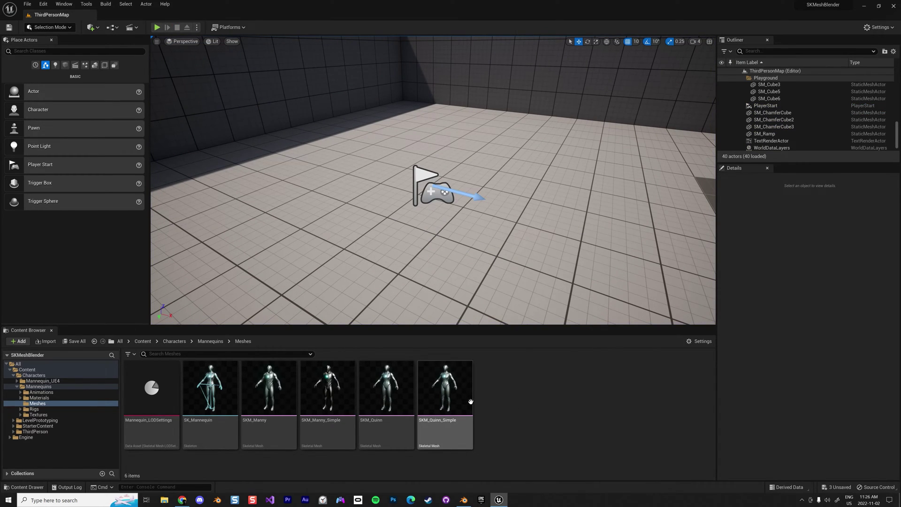
- Export the SKM_Quinn_Simple skeletal mesh as an FBX file to the project's Content folder, keeping the default FBX export options
right_click(446, 399)
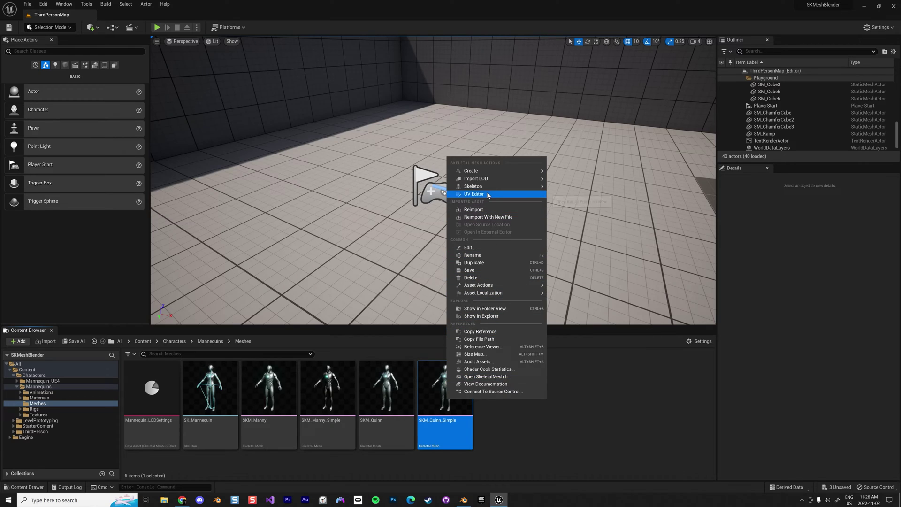
mouse_move(488, 186)
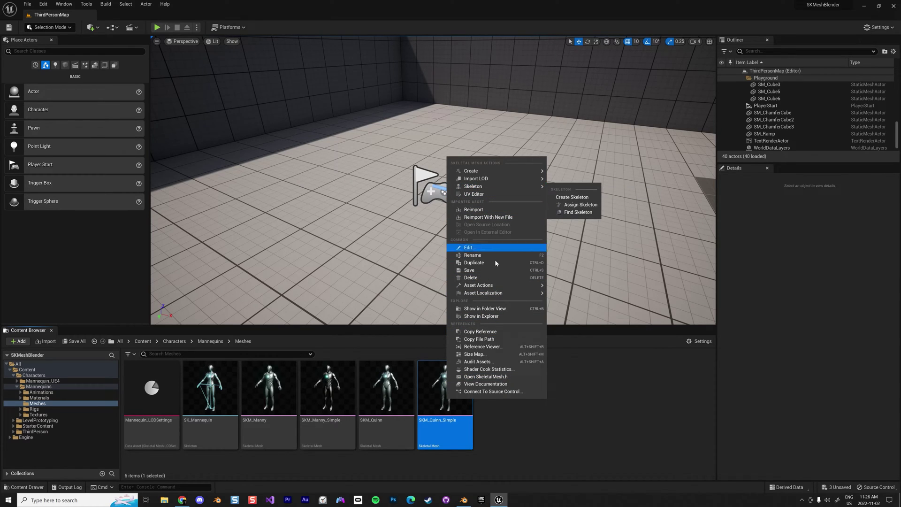
mouse_move(488, 286)
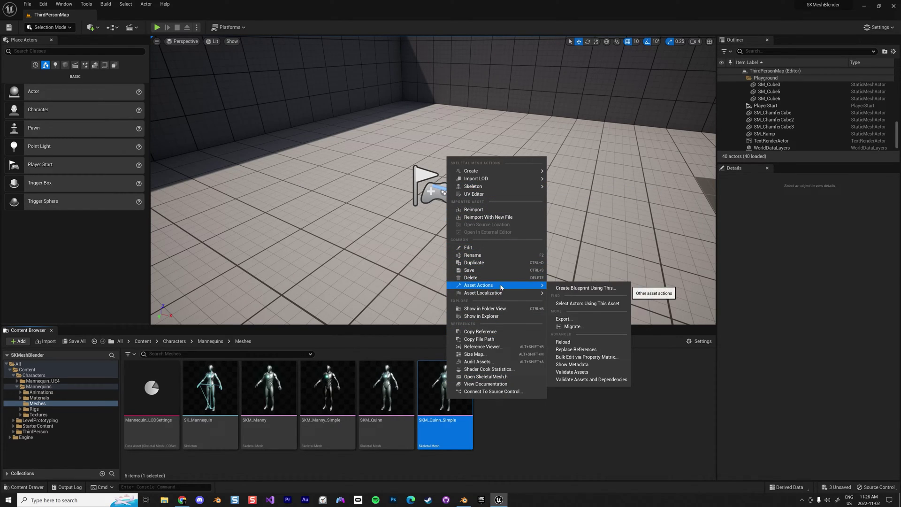
click(576, 318)
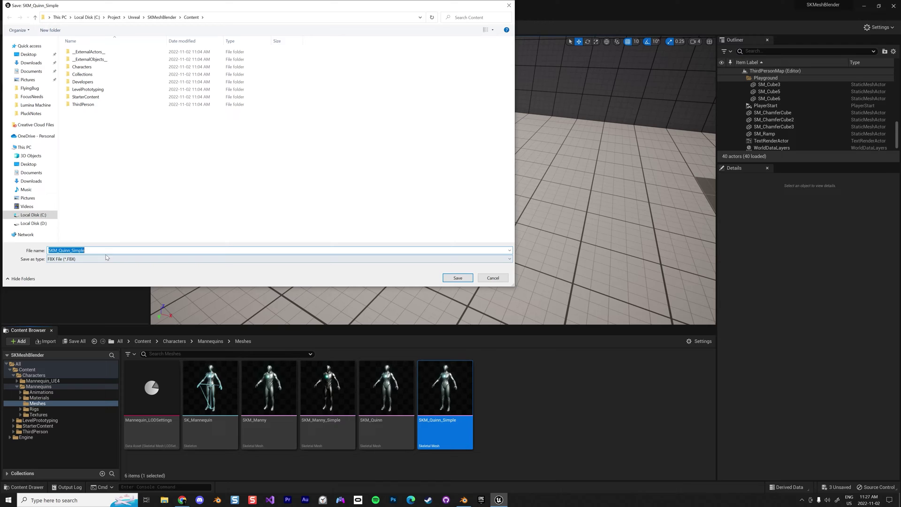
click(455, 278)
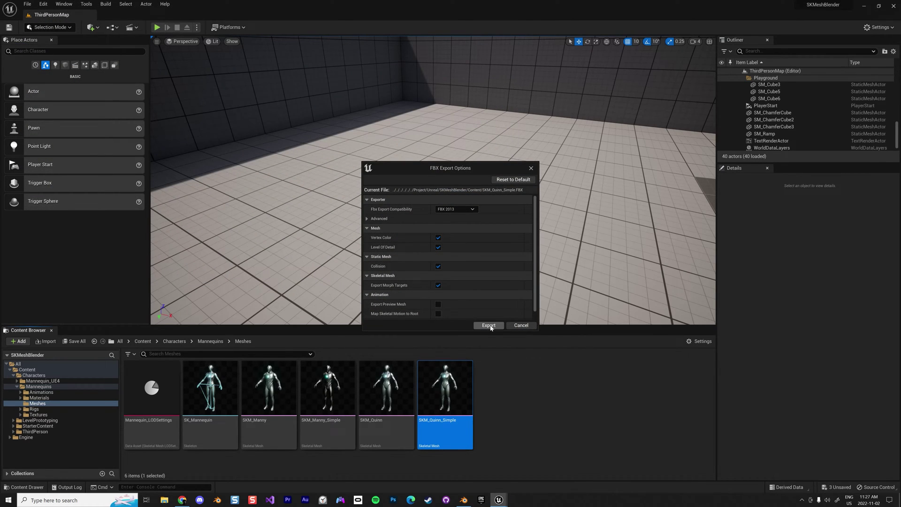
click(488, 325)
- Switch to Blender, delete the default cube and import SKM_Quinn_Simple.FBX from the project's Content folder
click(463, 500)
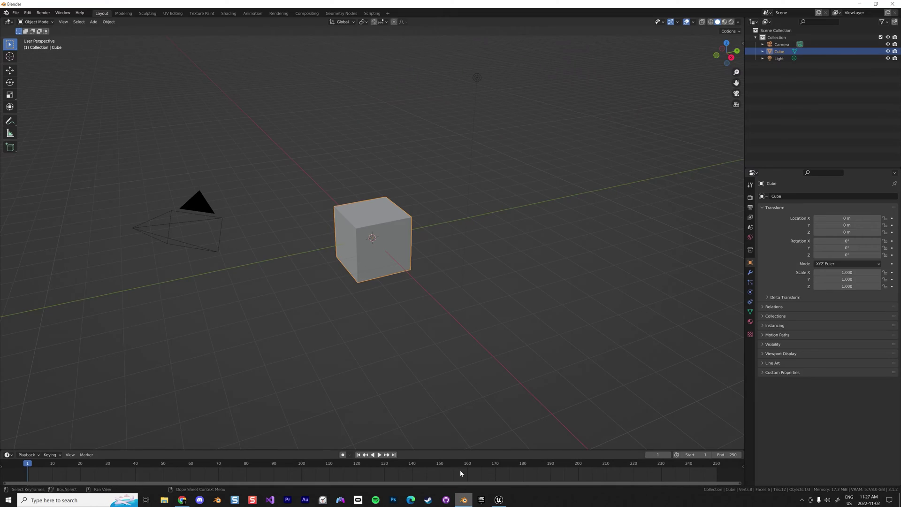
key(Delete)
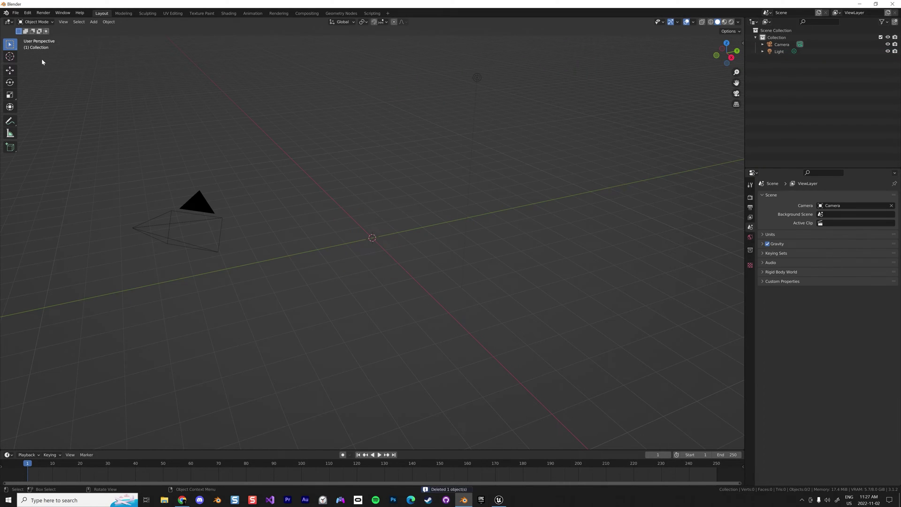
click(17, 14)
mouse_move(41, 115)
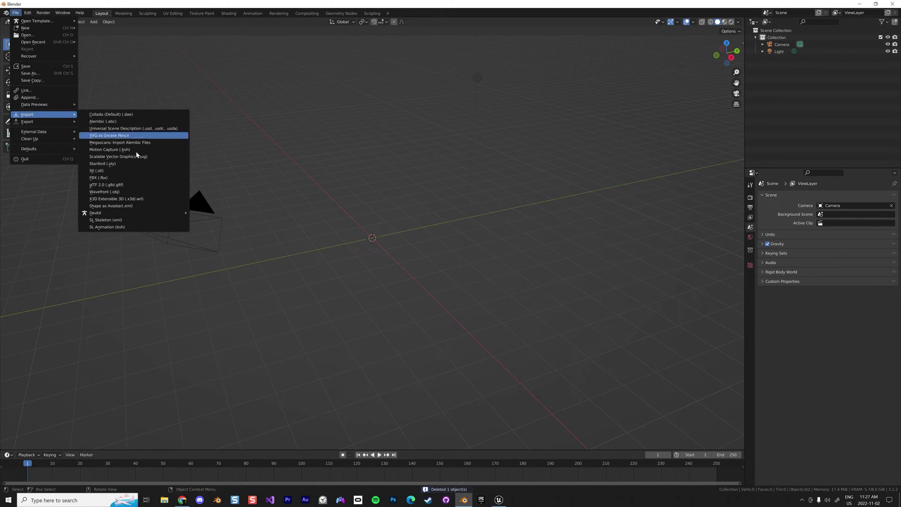
click(119, 178)
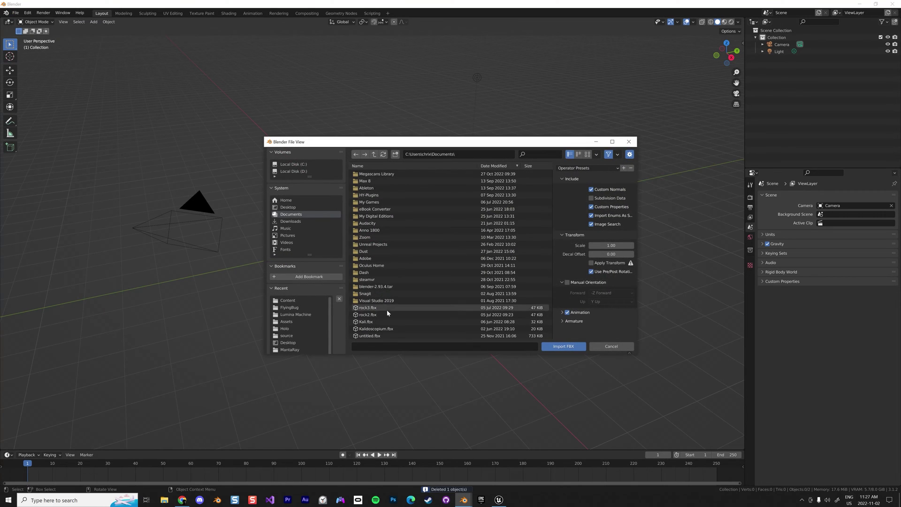
click(298, 300)
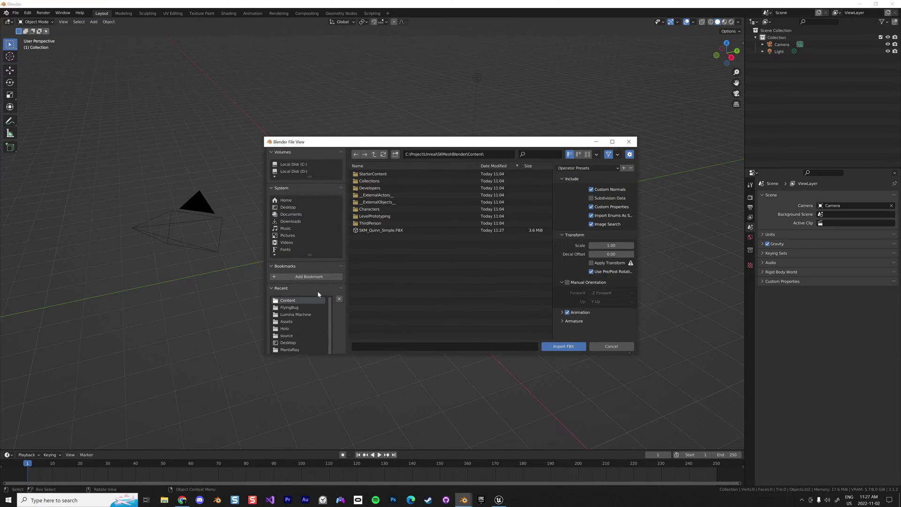
click(381, 230)
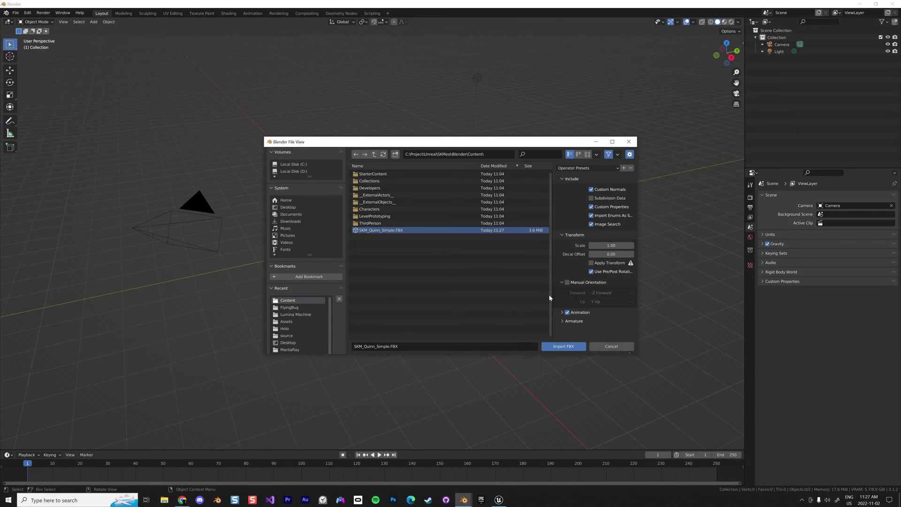
click(560, 347)
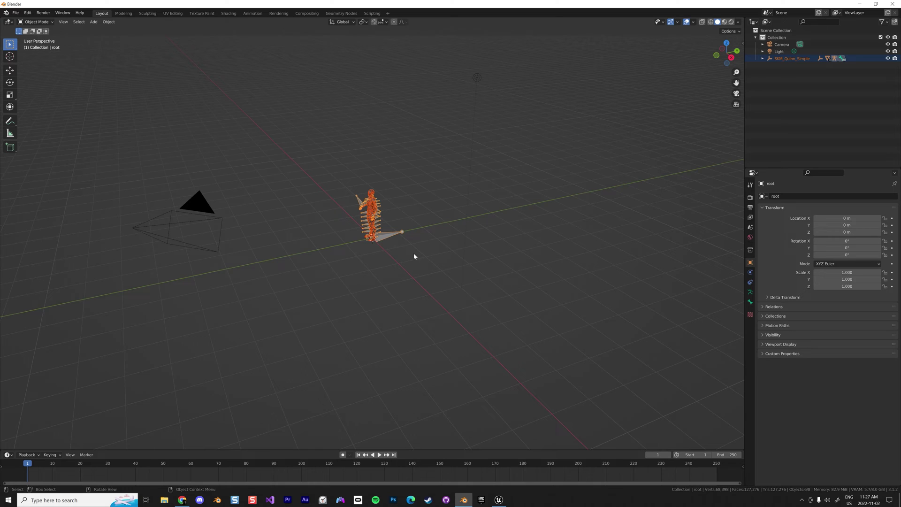
- Expand the imported SKM_Quinn_Simple hierarchy down to its LOD meshes and hide all three of them
key(KP_Decimal)
key(KP_1)
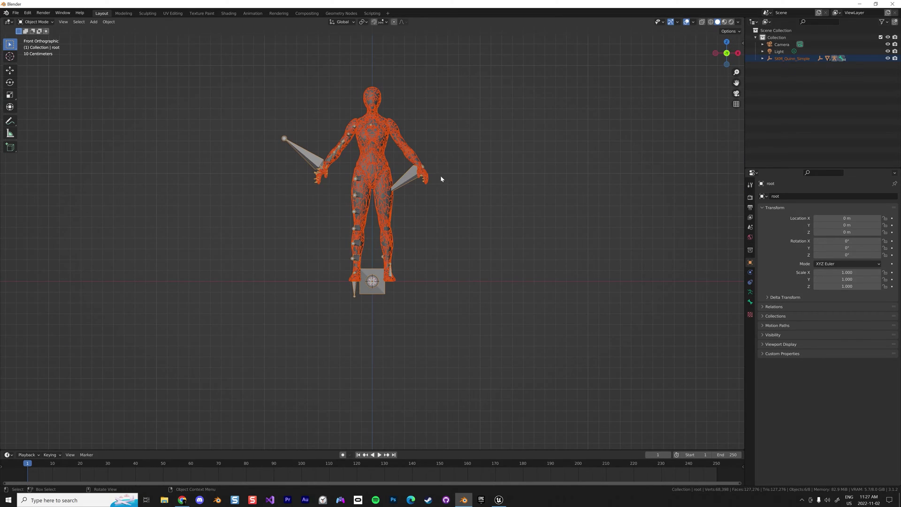
click(763, 58)
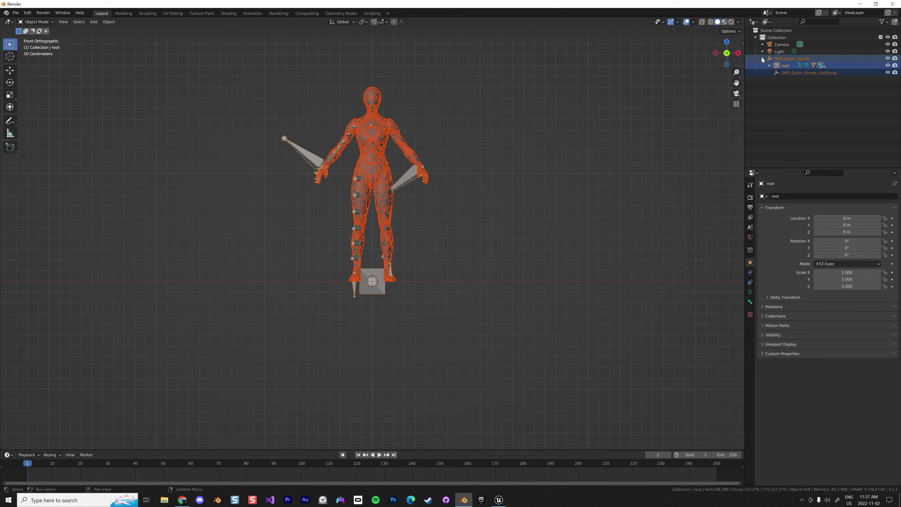
click(770, 65)
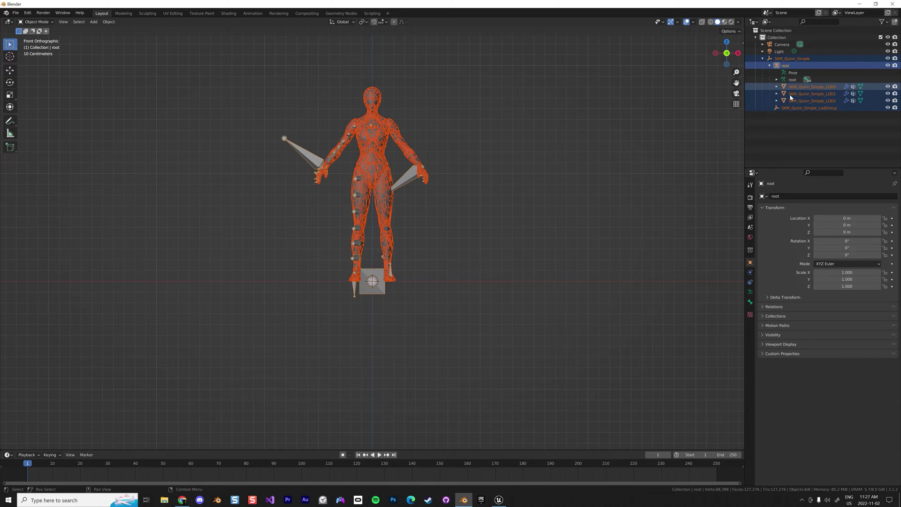
click(810, 102)
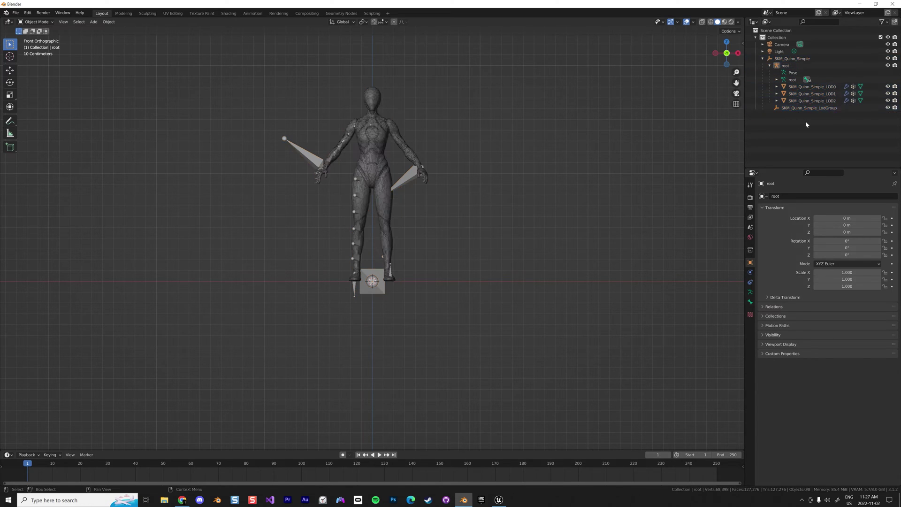
click(814, 95)
drag(888, 94, 888, 100)
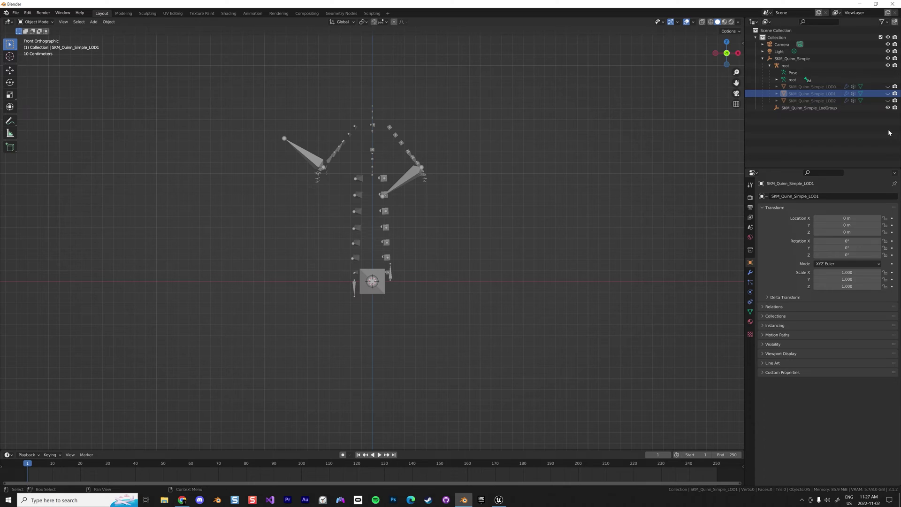
- Toggle each LOD mesh's visibility, leaving only SKM_Quinn_Simple_LOD0 shown, and select that mesh
click(888, 101)
click(888, 101)
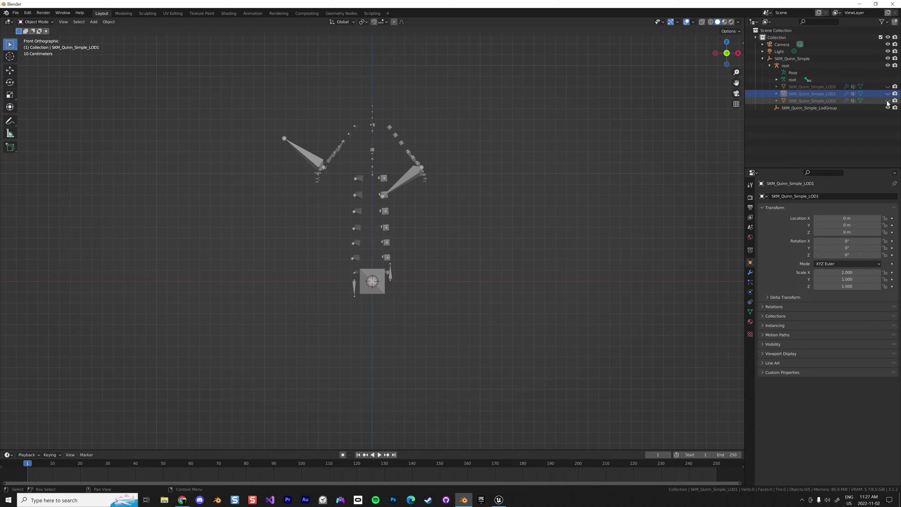
click(888, 94)
click(887, 94)
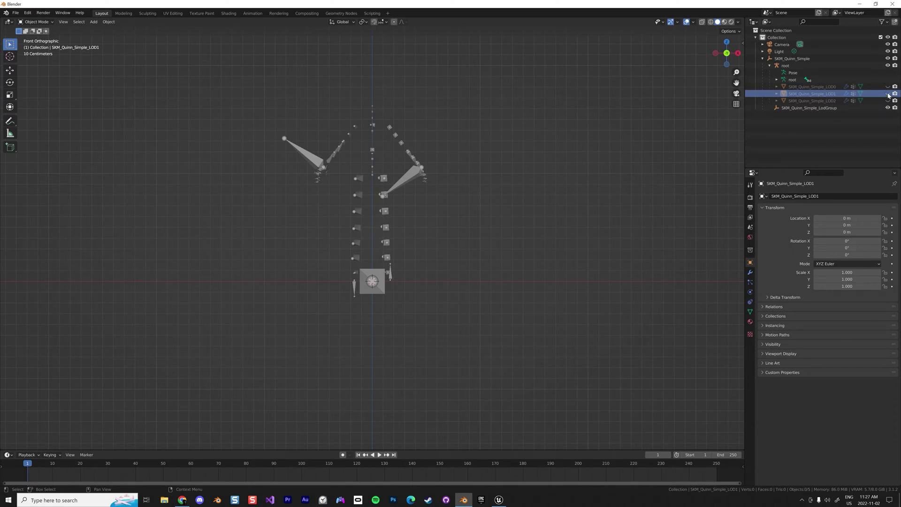
click(887, 87)
click(887, 87)
click(888, 86)
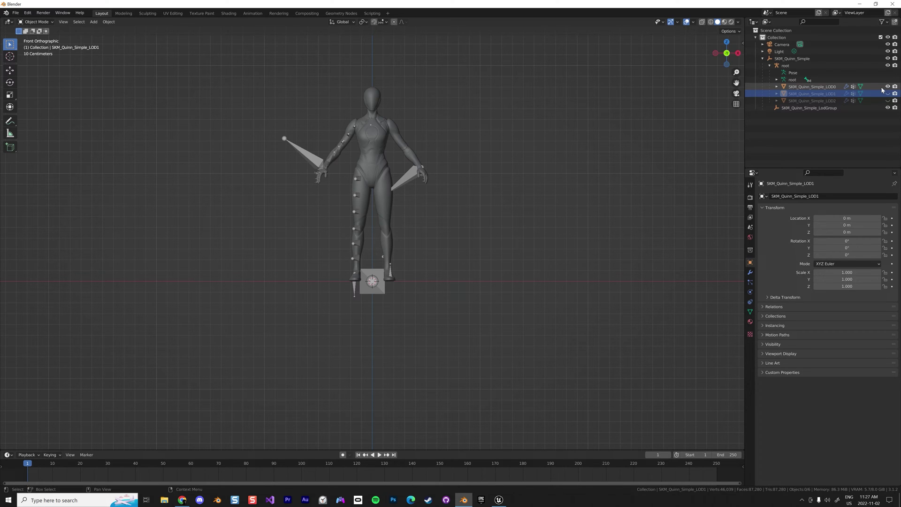
click(826, 88)
- Enter Edit Mode on the SKM_Quinn_Simple_LOD0 mesh and clear its vertex selection
scroll(444, 116, down, 5)
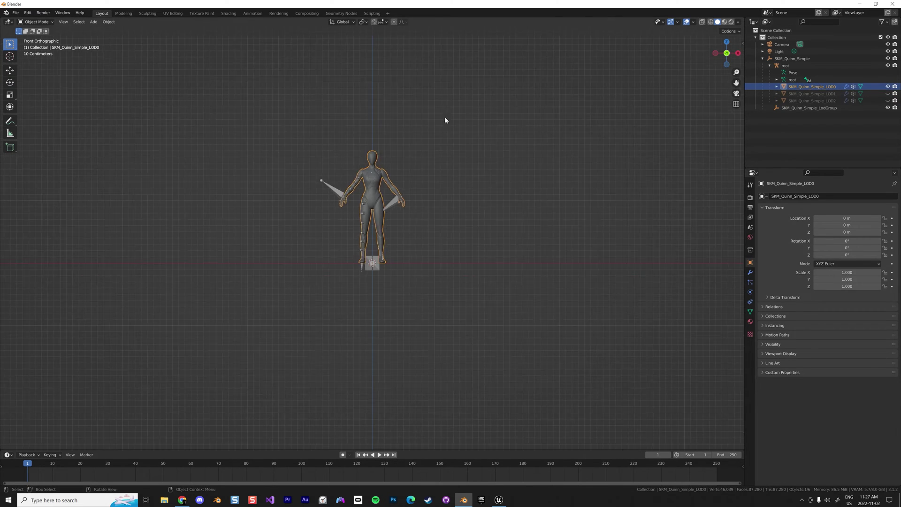
scroll(402, 151, up, 6)
shift+scroll(418, 151, up, 4)
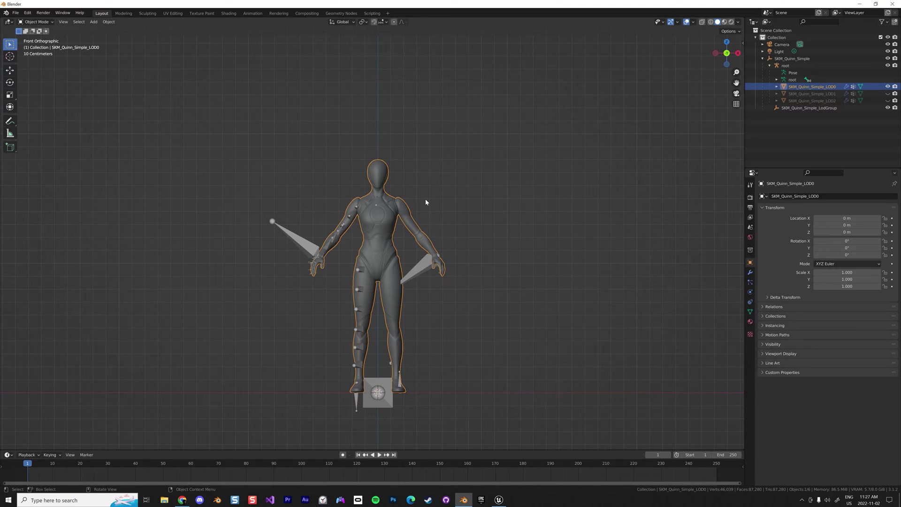
key(Tab)
click(409, 152)
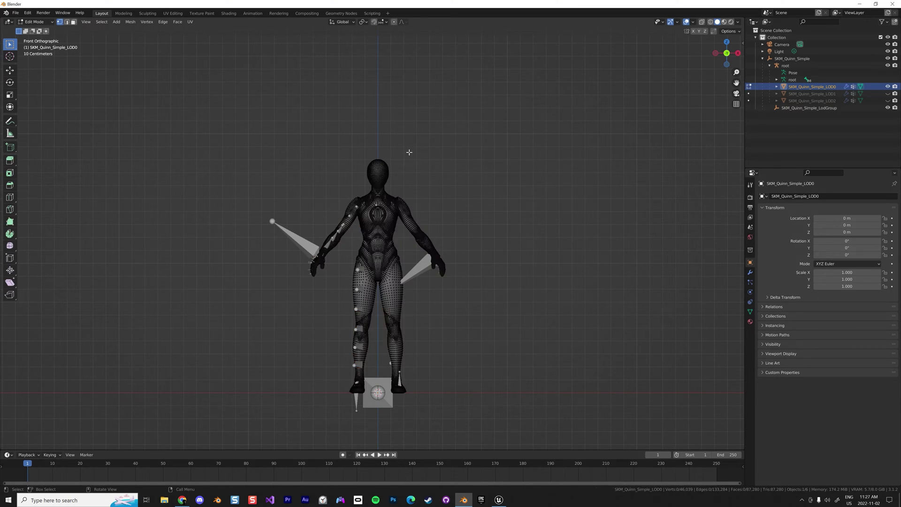
scroll(385, 155, up, 4)
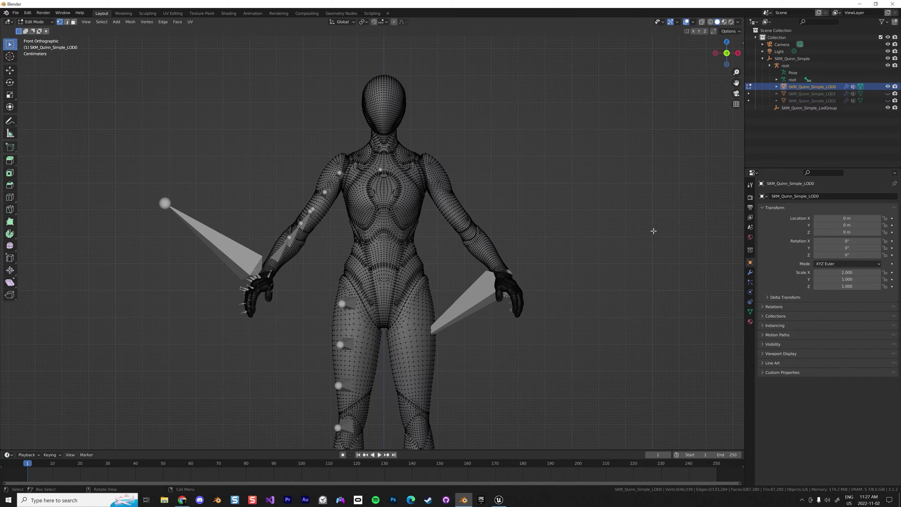
- Add a Mirror modifier to the SKM_Quinn_Simple_LOD0 mesh
click(750, 273)
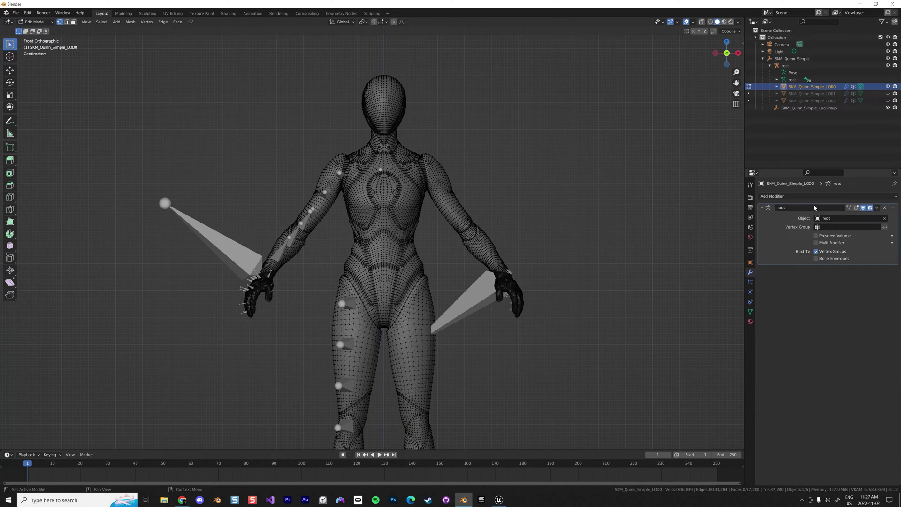
click(895, 197)
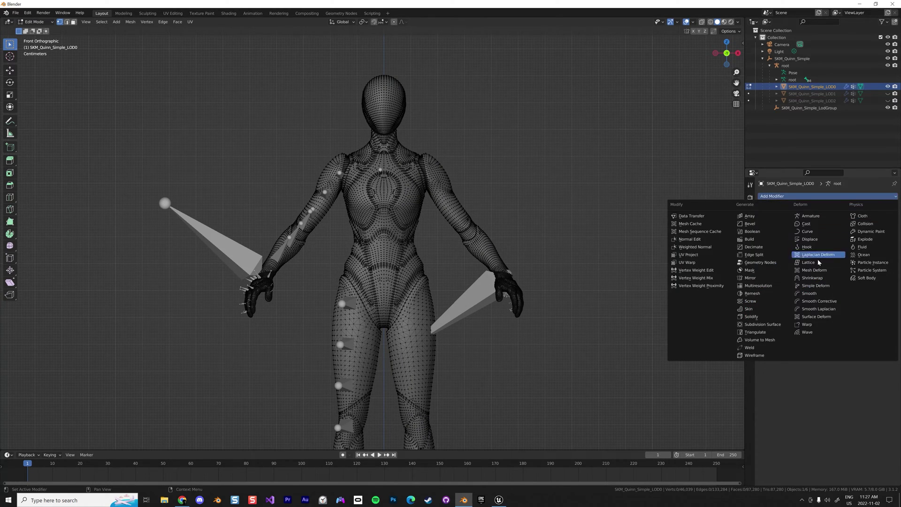
click(758, 279)
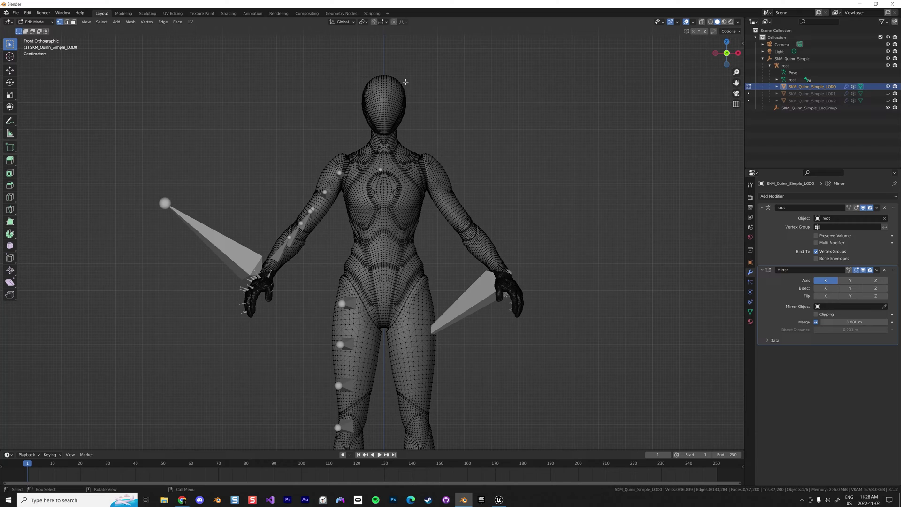
- Select a small patch of vertices near the top of the head and try moving it with proportional editing
key(b)
drag(405, 81, 408, 82)
key(g)
key(o)
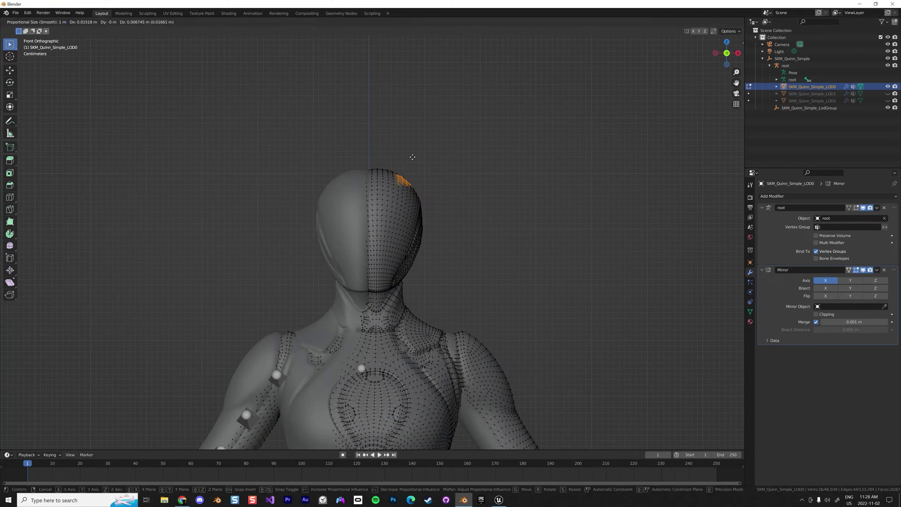
scroll(403, 140, down, 10)
key(Escape)
scroll(462, 237, up, 5)
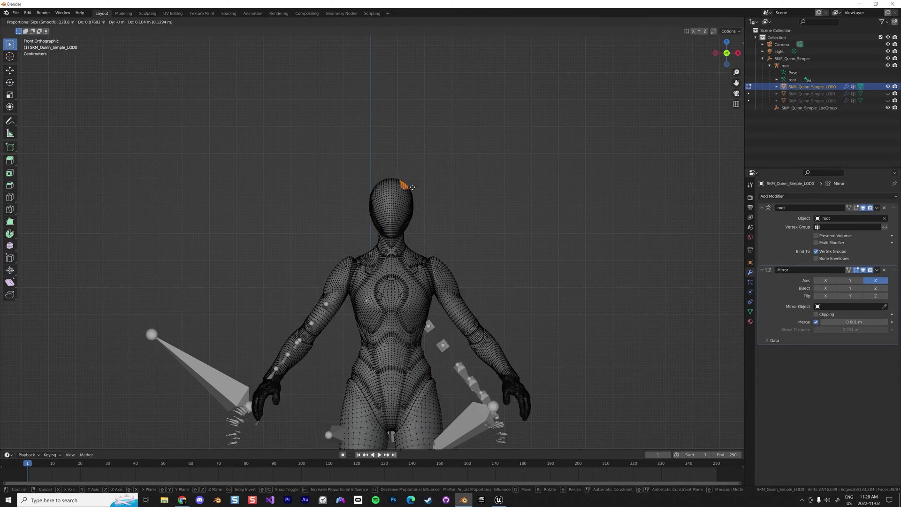
- Try moving a few head vertices with proportional editing from a perspective view, and return to the front view of the head
middle_drag(429, 183, 396, 188)
scroll(413, 169, down, 10)
key(g)
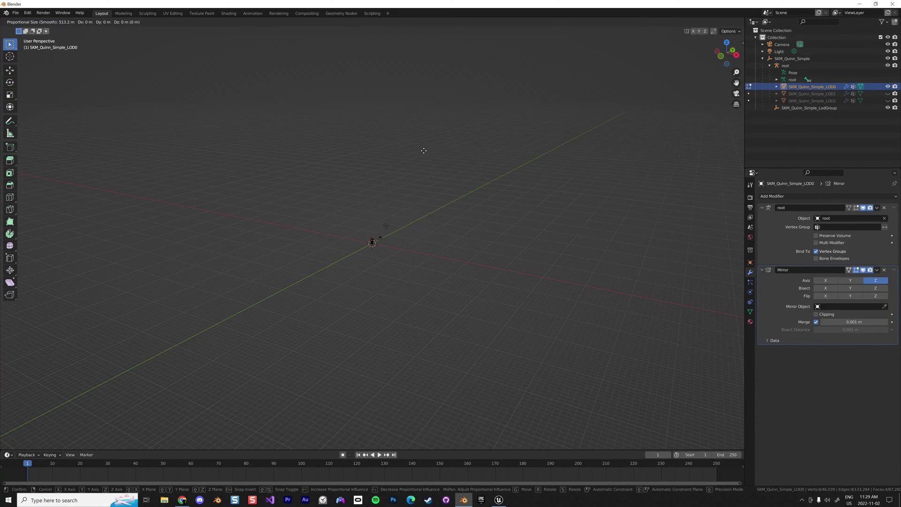
key(KP_1)
scroll(385, 229, up, 10)
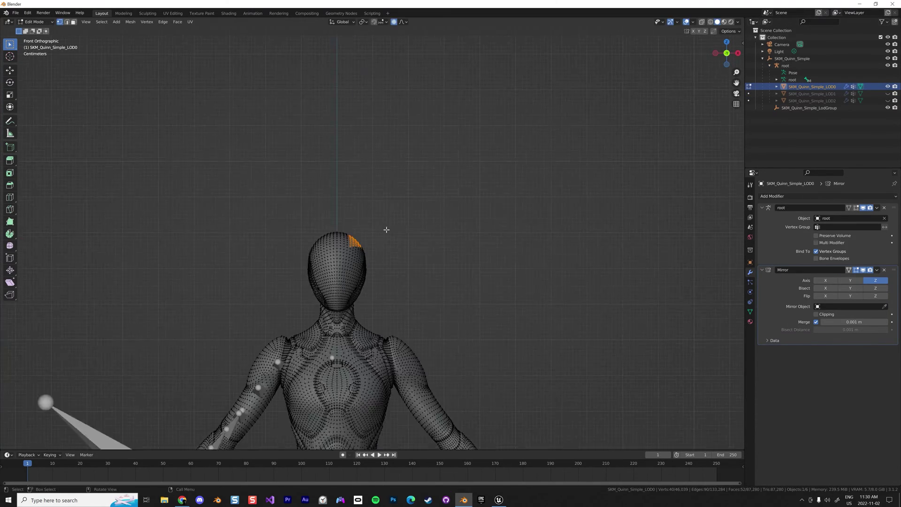
- Pull the upper side of the head out into a rounded bulge with proportional editing, mirrored across the X axis
key(KP_6)
key(KP_6)
key(KP_6)
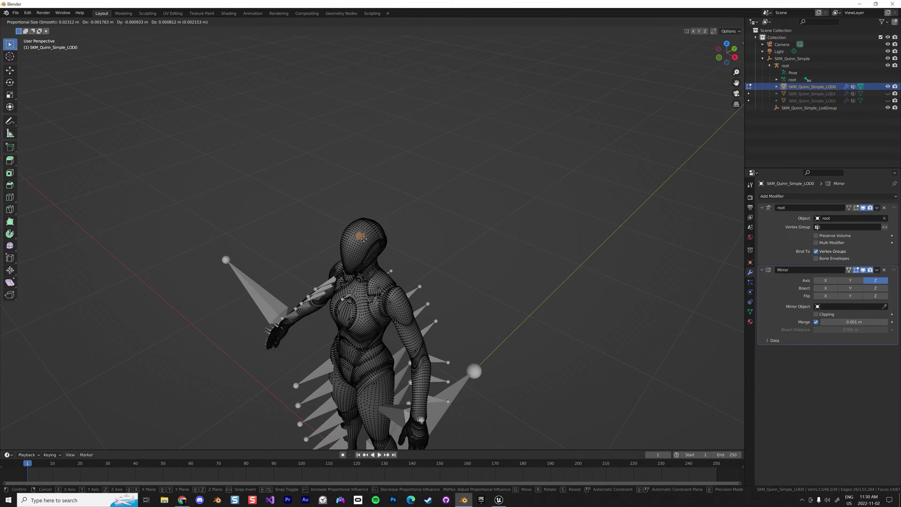
key(KP_4)
key(KP_4)
click(446, 204)
middle_drag(446, 204, 459, 160)
scroll(413, 226, up, 6)
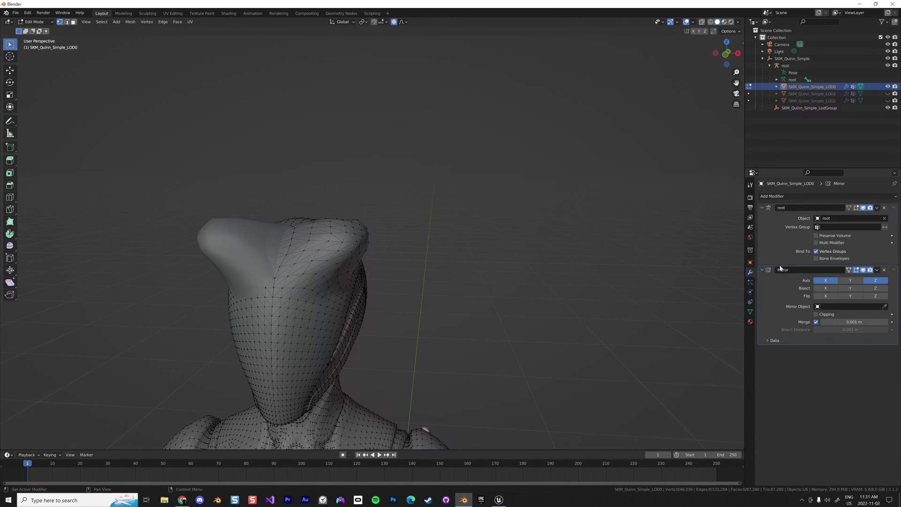
- Apply the Mirror modifier in Object Mode, and return to Edit Mode on the SKM_Quinn_Simple_LOD0 mesh
click(877, 269)
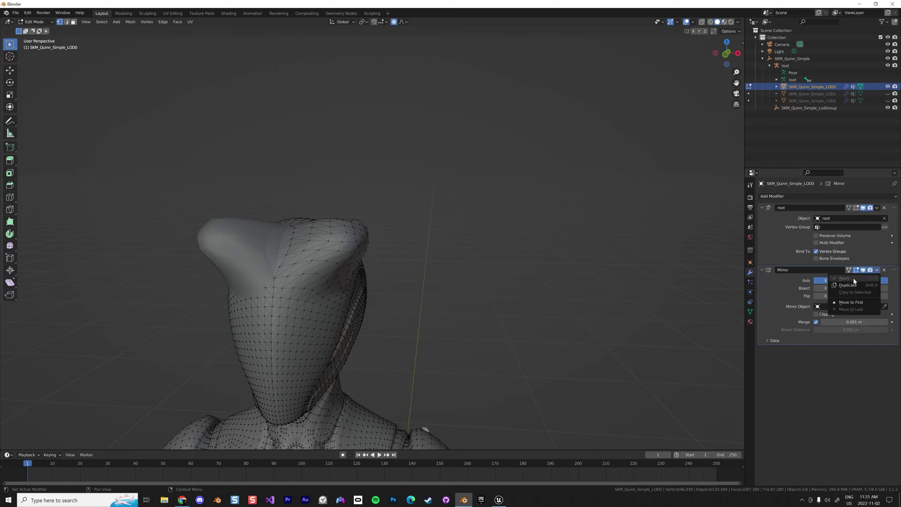
key(Tab)
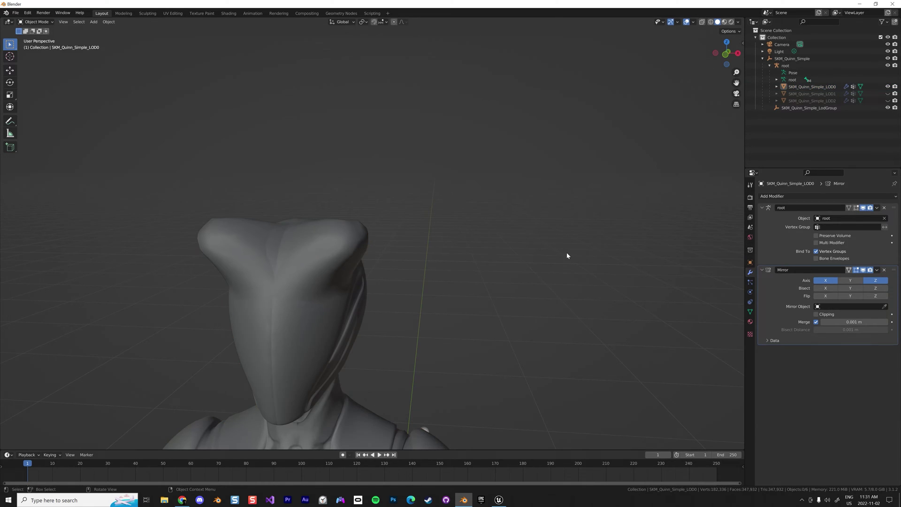
click(877, 270)
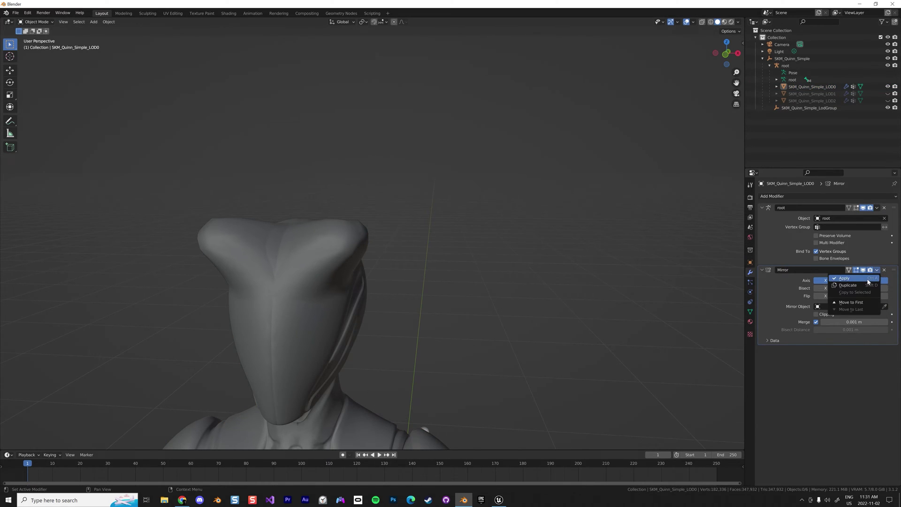
key(Return)
click(348, 236)
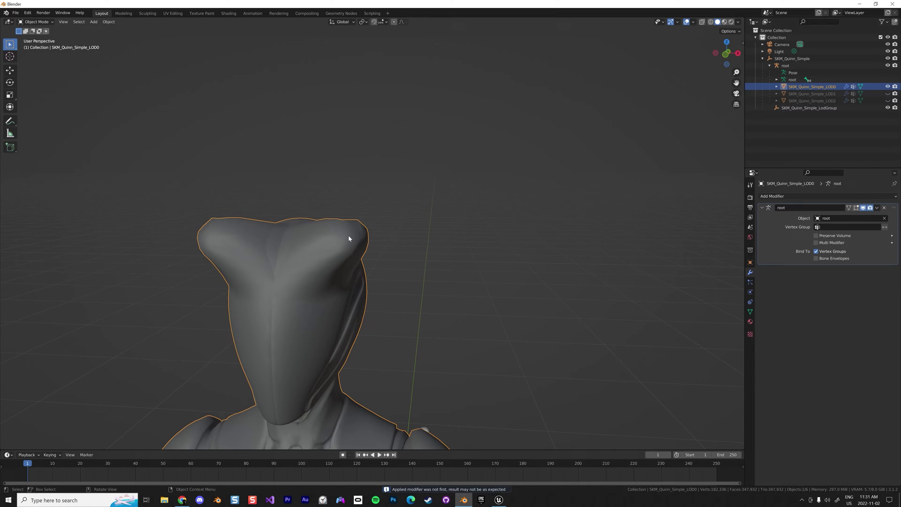
key(Tab)
middle_drag(393, 232, 455, 207)
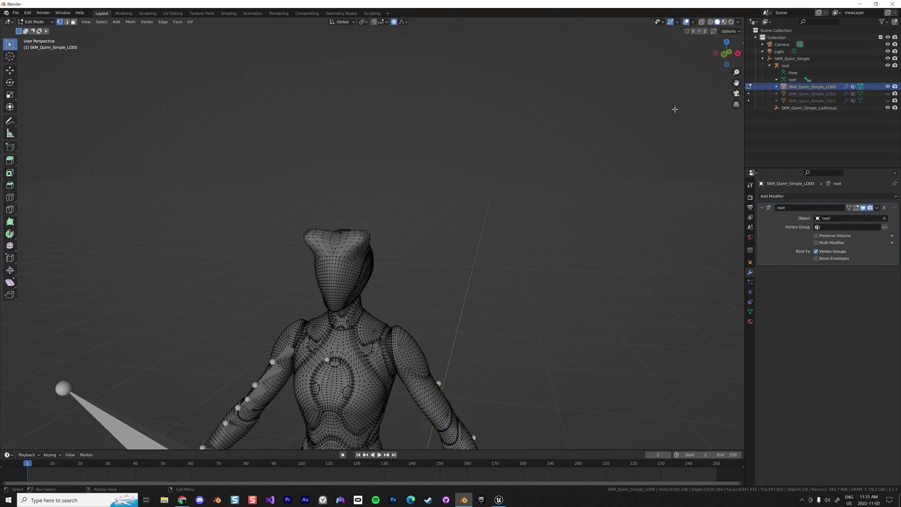
- Select the hierarchy from SKM_Quinn_Simple through its root armature down to the SKM_Quinn_Simple_LOD0 mesh
click(792, 58)
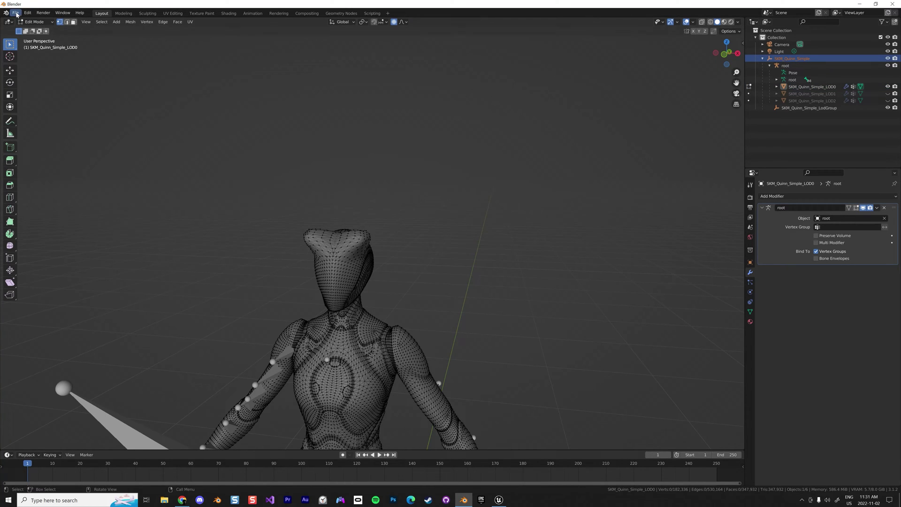
click(819, 86)
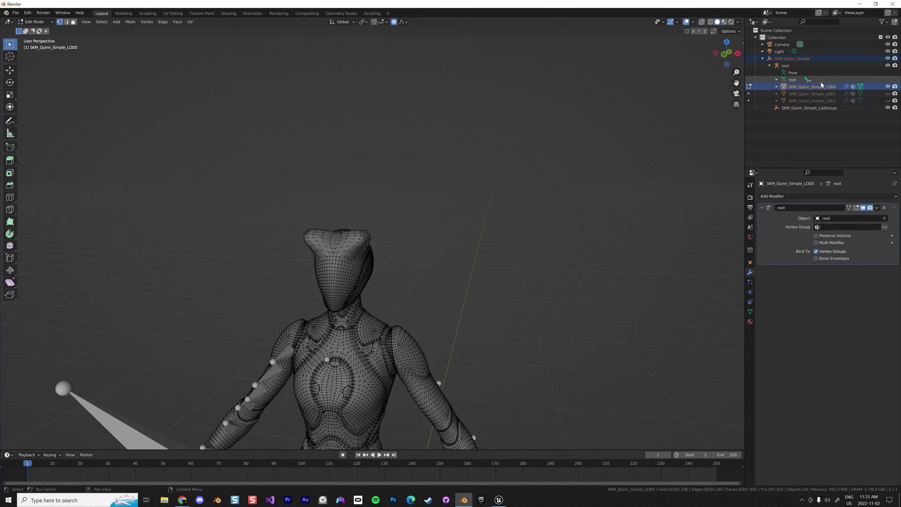
shift+click(792, 58)
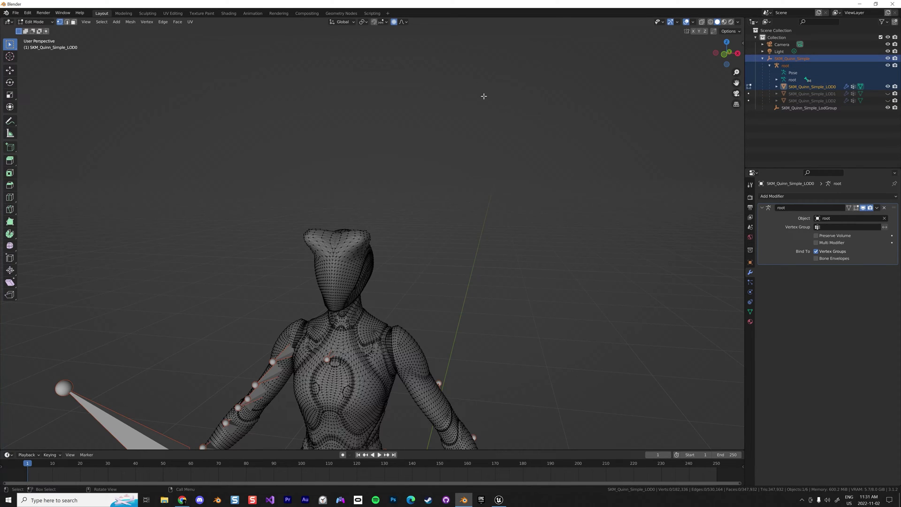
- Start an FBX export into the project's Content folder with the file name SKM_Quinn_SimpleHell.fbx
click(15, 13)
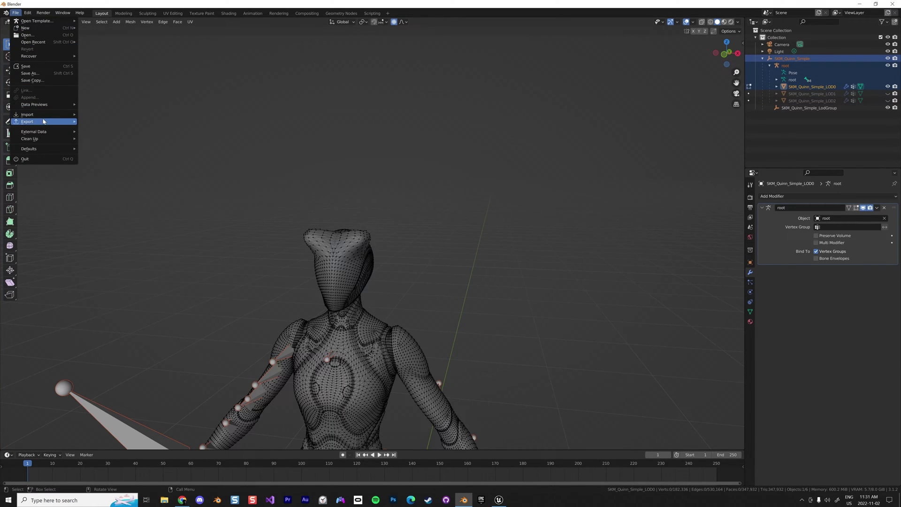
mouse_move(43, 122)
click(117, 192)
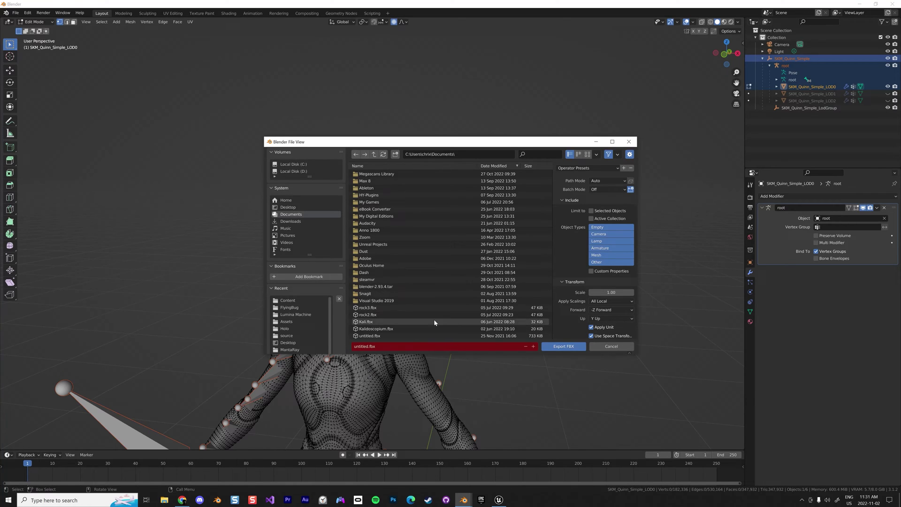
click(293, 303)
click(383, 230)
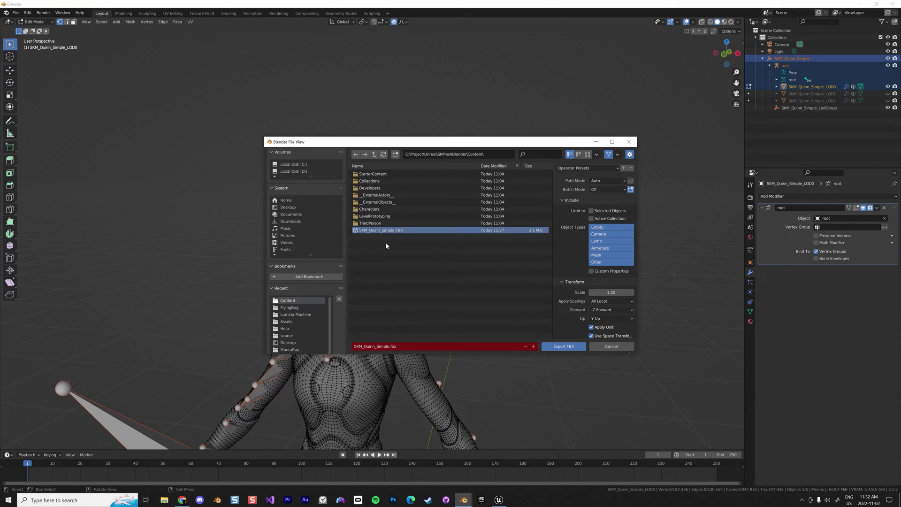
click(390, 346)
click(389, 346)
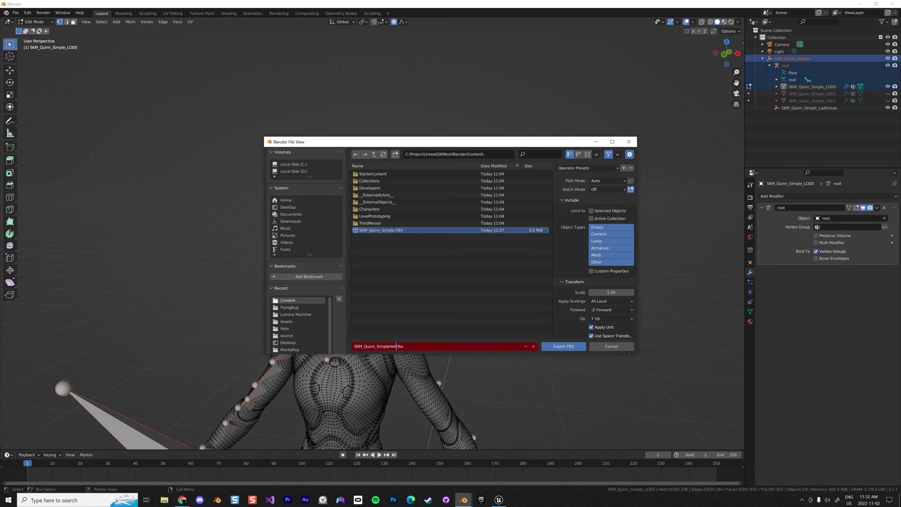
text(Hell)
key(Return)
- Set the export smoothing to Face, disable Add Leaf Bones and Bake Animation, and export the FBX
scroll(575, 315, down, 3)
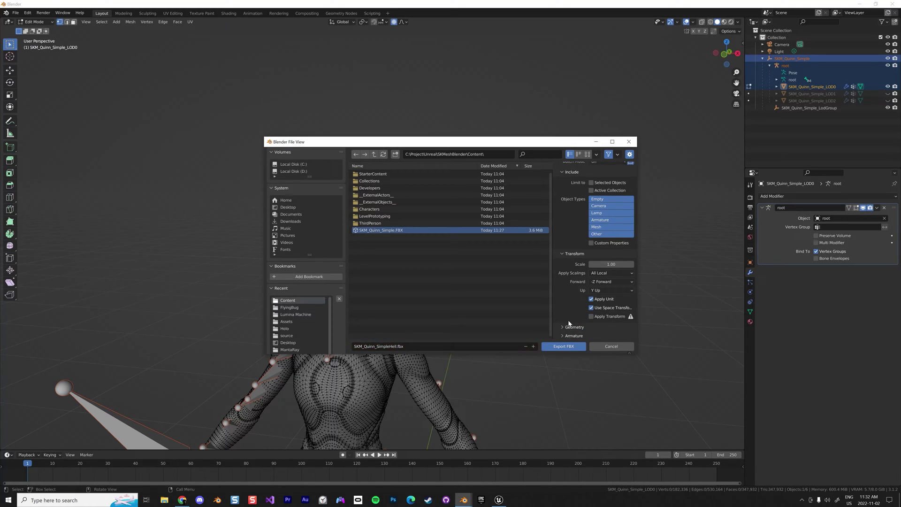
scroll(576, 315, down, 3)
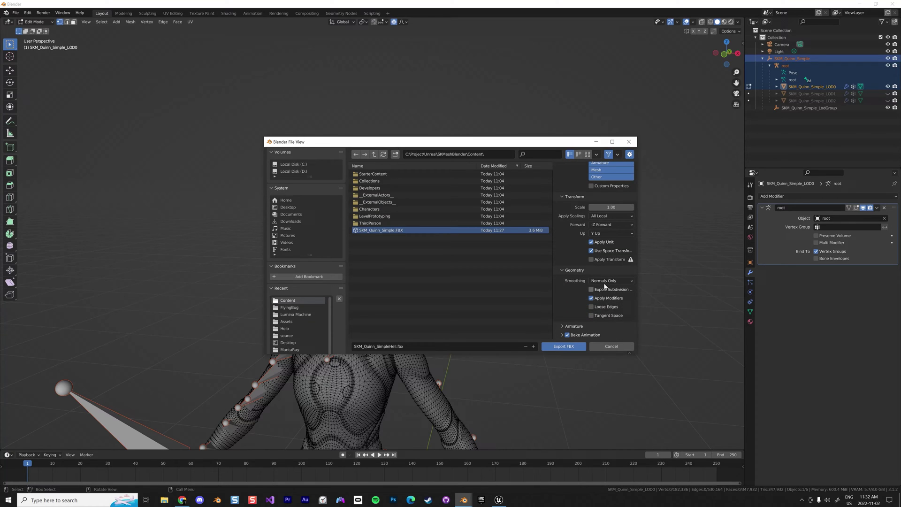
click(610, 280)
click(605, 296)
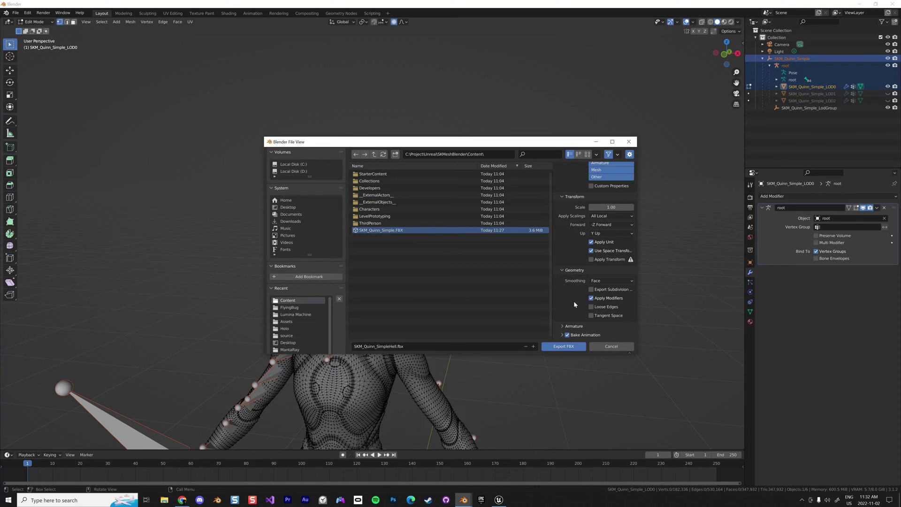
click(566, 326)
scroll(583, 309, down, 2)
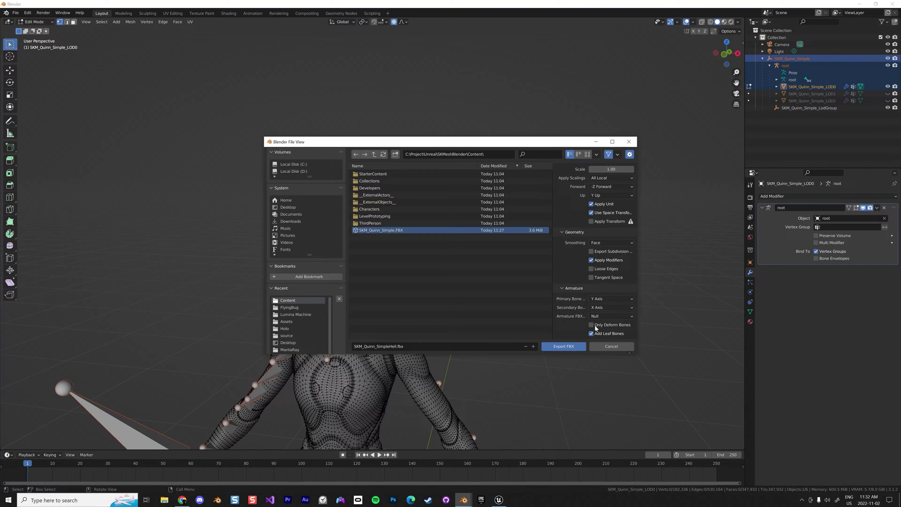
scroll(597, 328, down, 1)
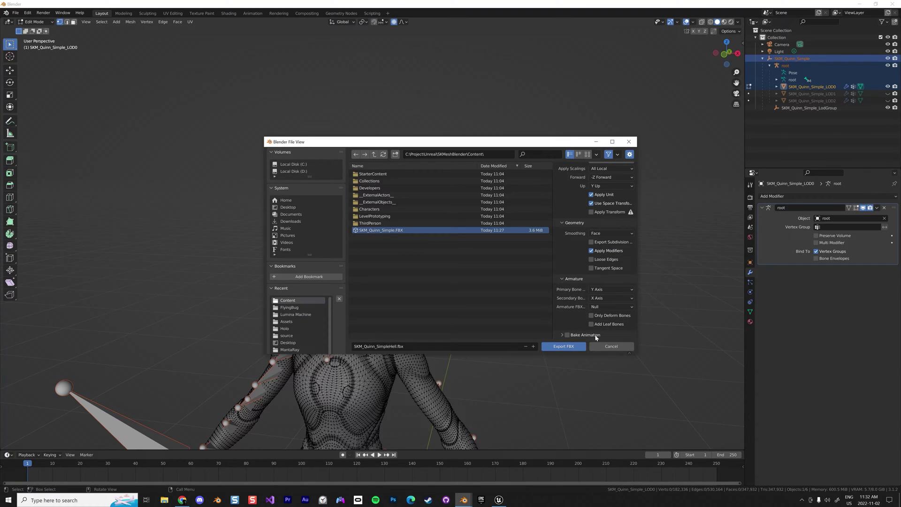
click(559, 347)
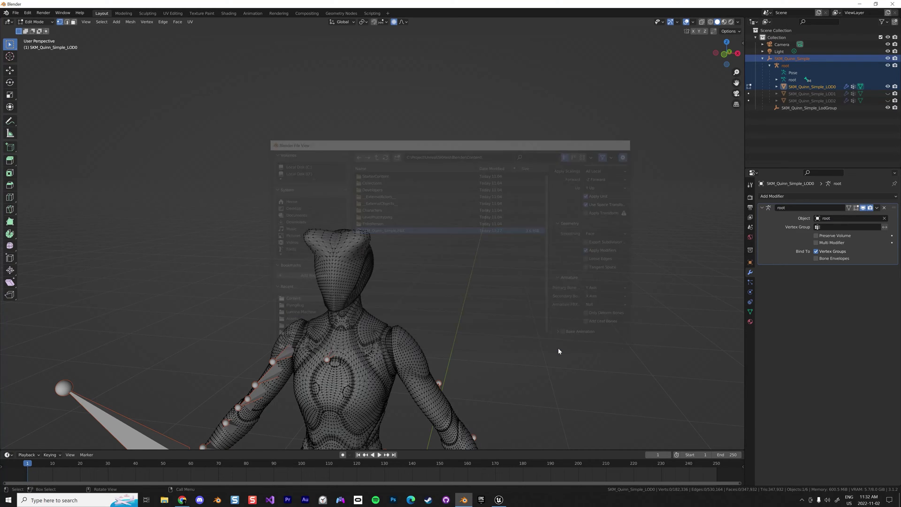
- Switch to Unreal Editor and try importing SKM_Quinn_SimpleHell.fbx into the Meshes folder with the SK_Mannequin skeleton, cancelling at the skeleton regeneration prompt
click(499, 500)
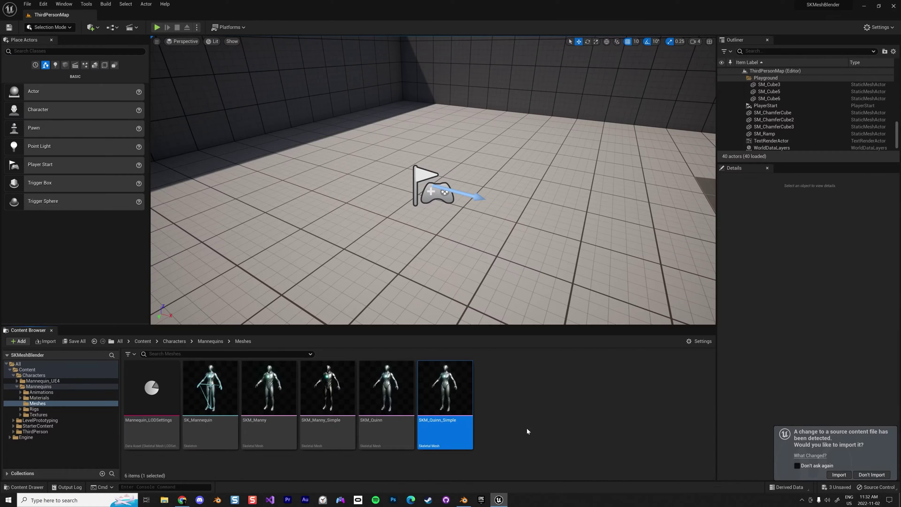
right_click(526, 427)
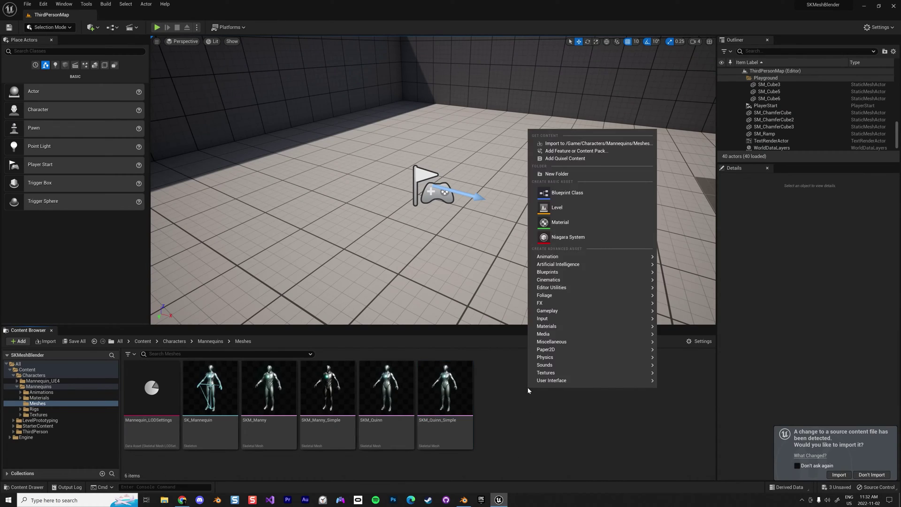
click(563, 144)
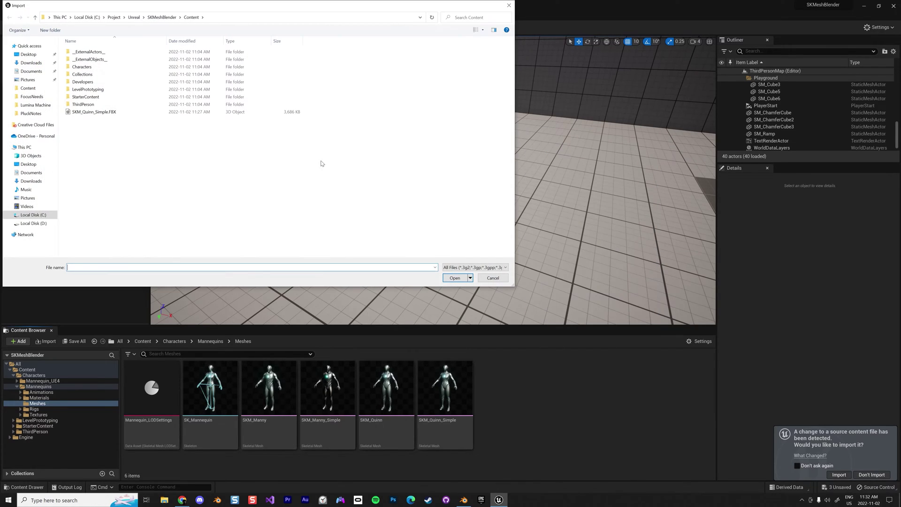
click(109, 119)
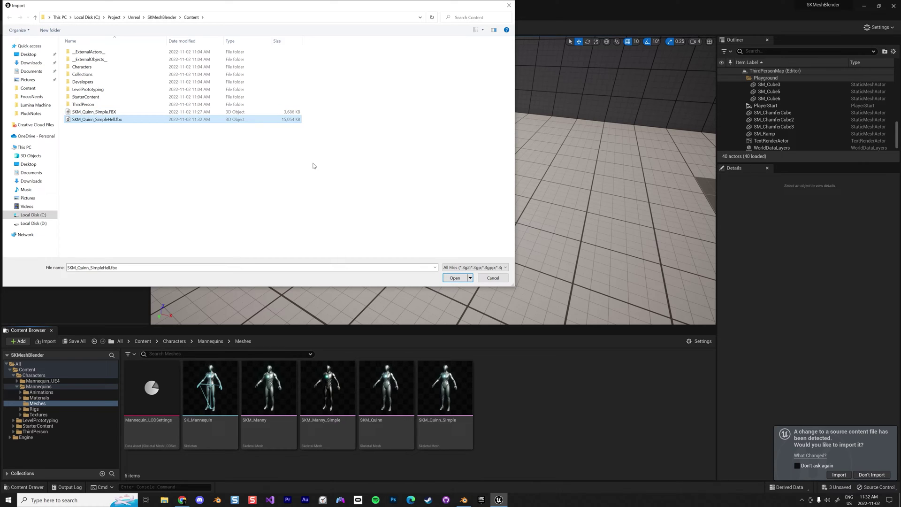
click(451, 277)
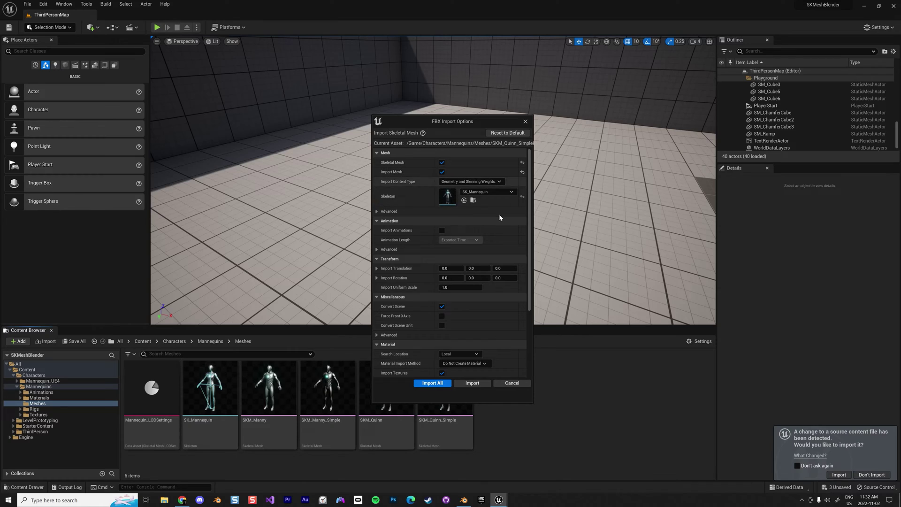
click(435, 383)
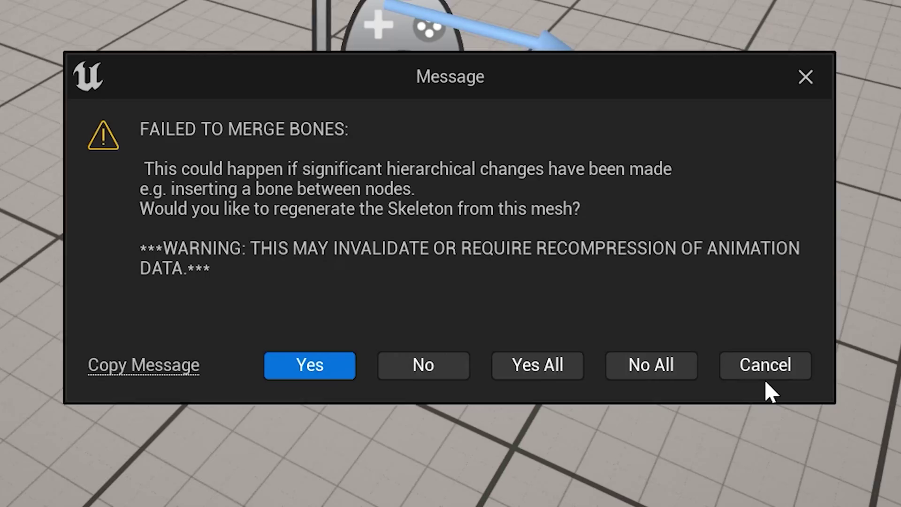
click(761, 368)
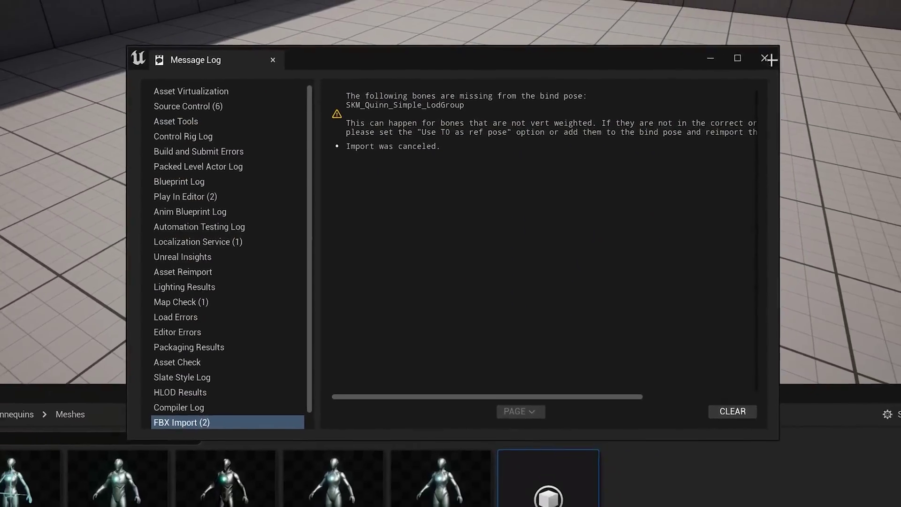
click(809, 30)
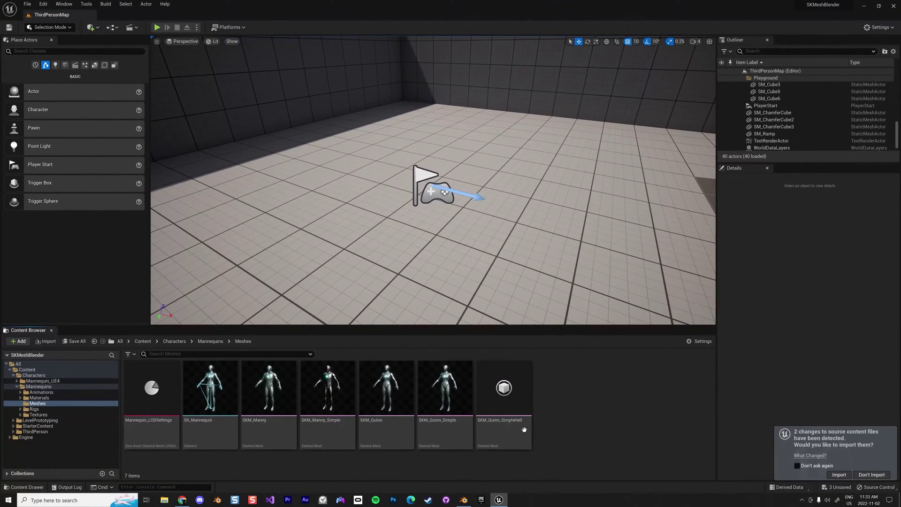
- Try to open the SKM_Quinn_SimpleHell skeletal mesh left in the Meshes folder by the cancelled import
click(526, 445)
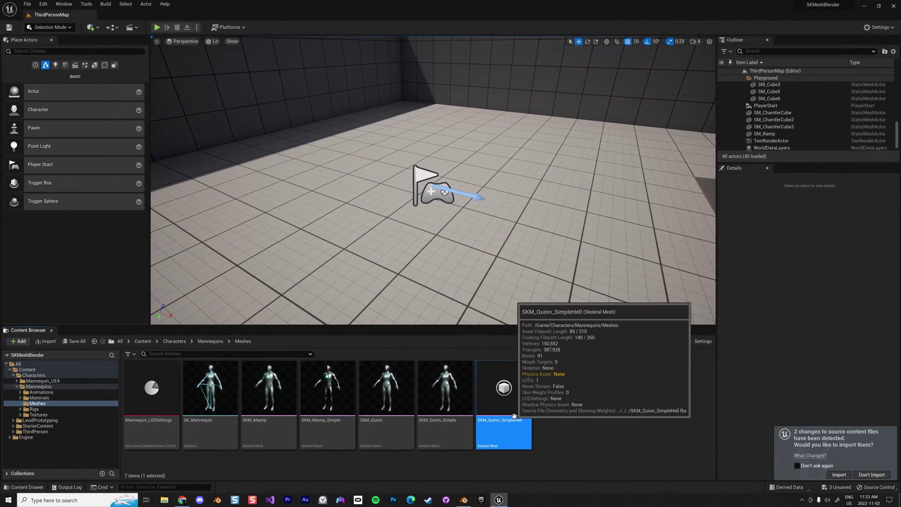
click(619, 428)
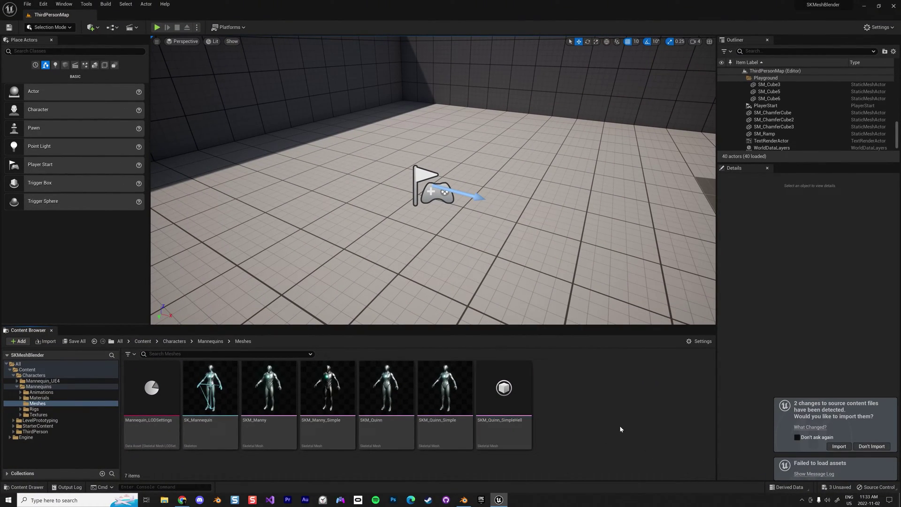
click(518, 413)
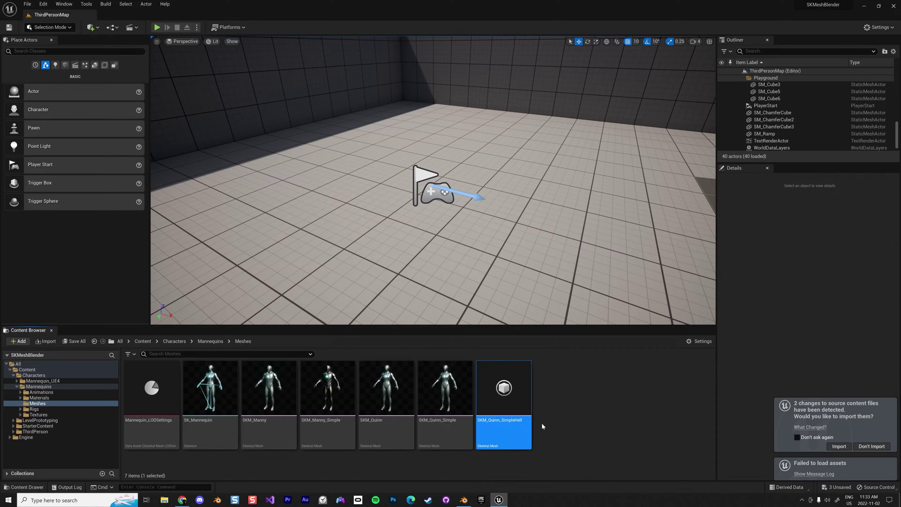
click(562, 423)
click(522, 425)
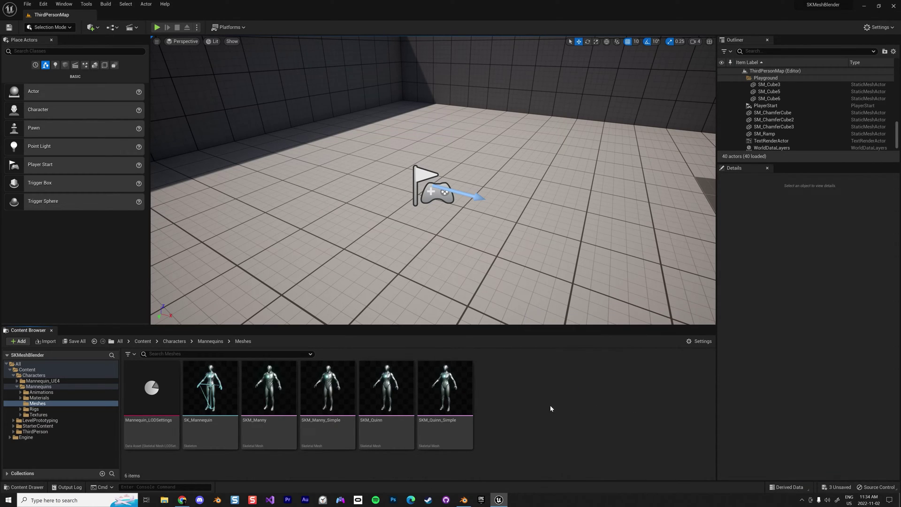
- Switch to Blender and select only the root armature with its pose data and the SKM_Quinn_Simple_LOD0 mesh, without the parent empty
key(alt+Tab)
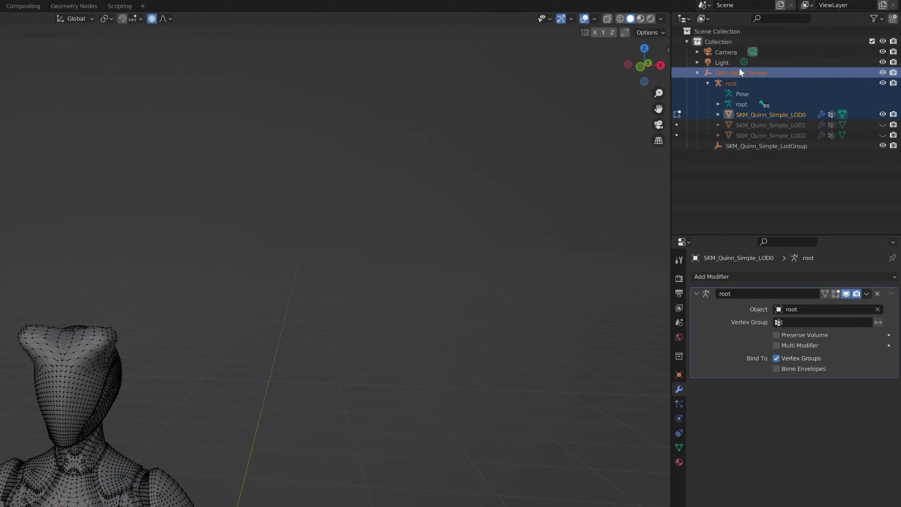
click(731, 82)
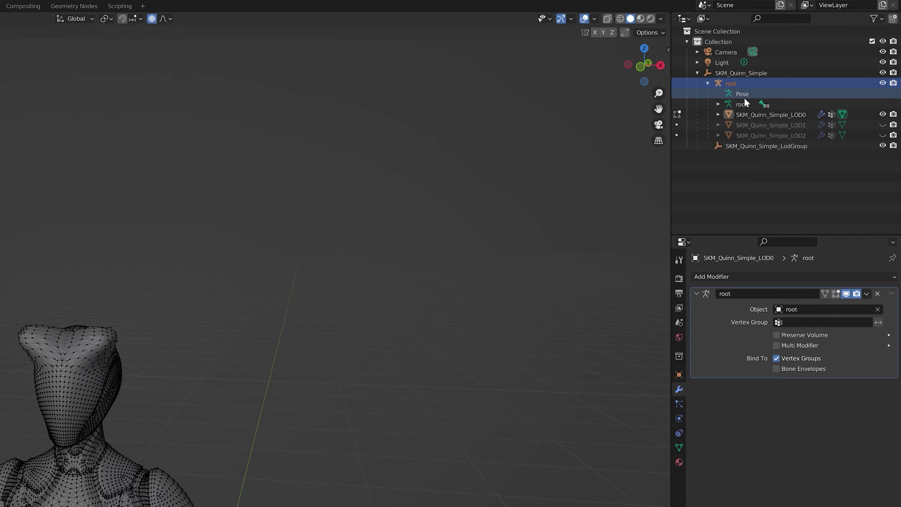
click(744, 101)
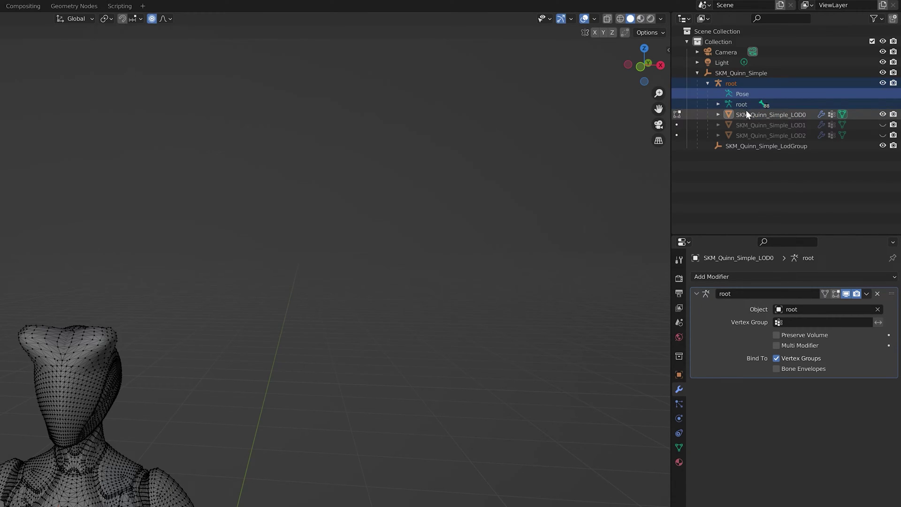
ctrl+click(745, 112)
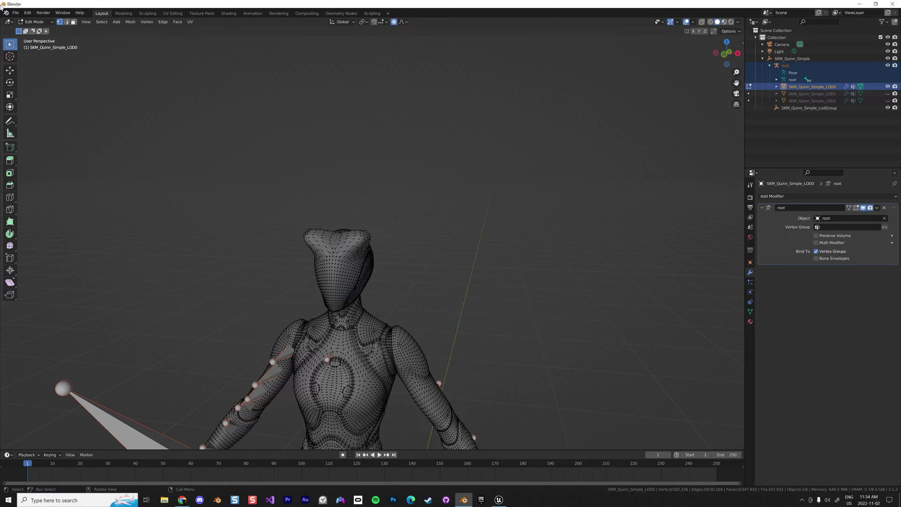
- Export the selection as FBX, overwriting SKM_Quinn_SimpleHell.fbx in the project's Content folder
click(12, 14)
mouse_move(44, 123)
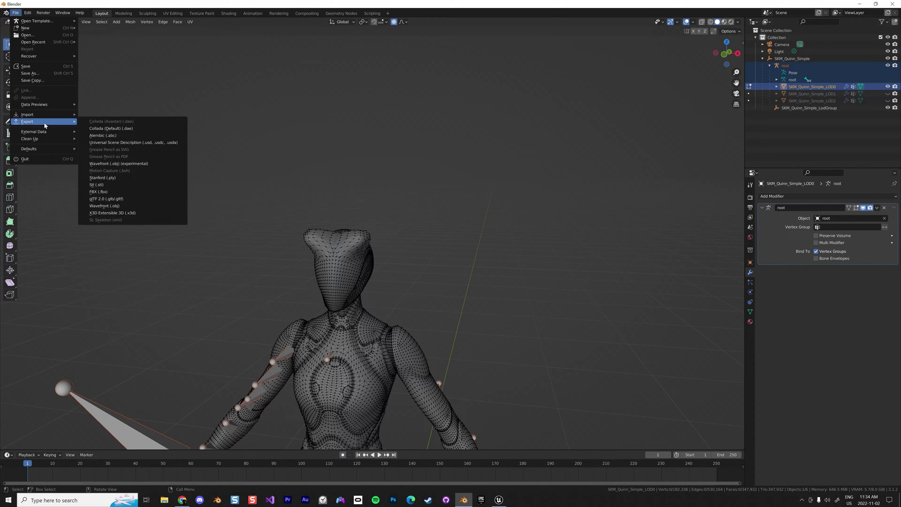
click(98, 191)
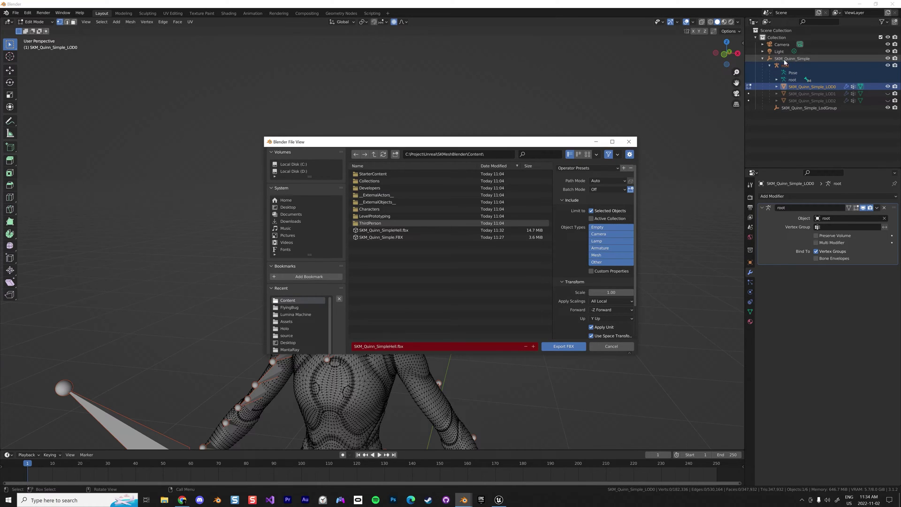
scroll(576, 292, down, 2)
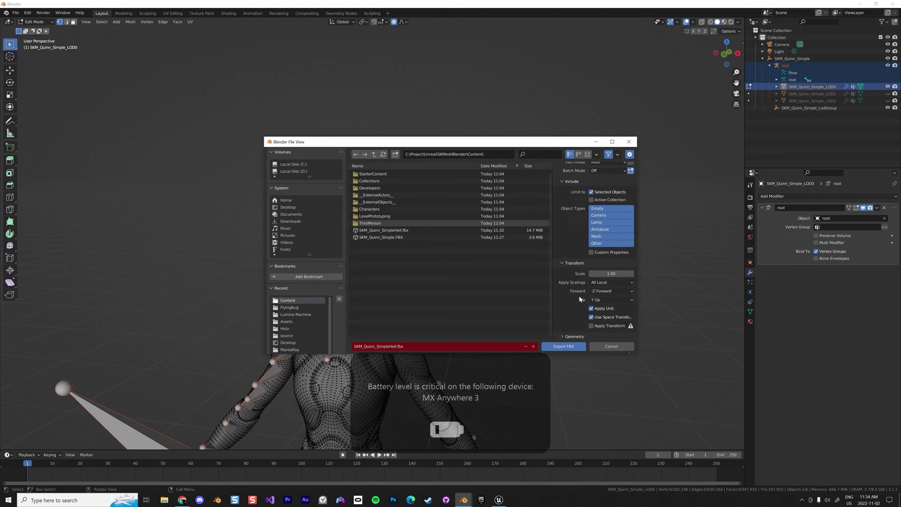
click(569, 318)
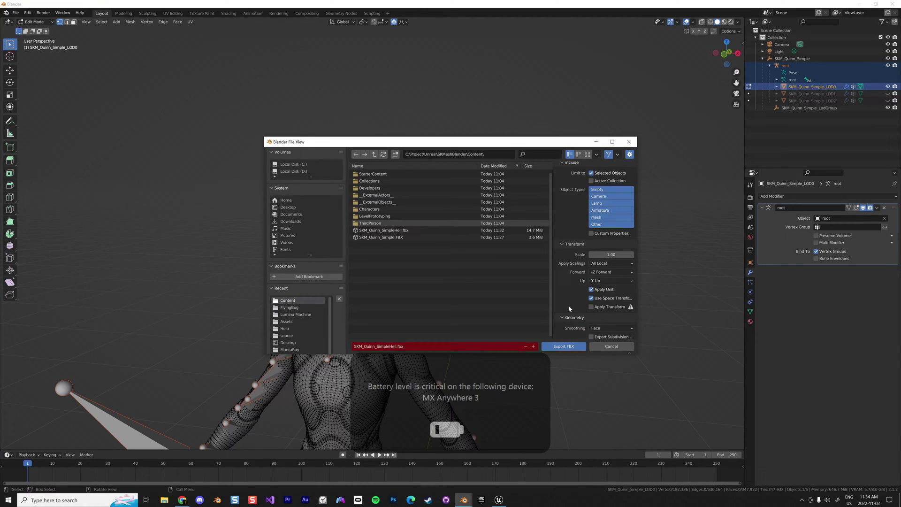
scroll(568, 302, down, 2)
click(383, 230)
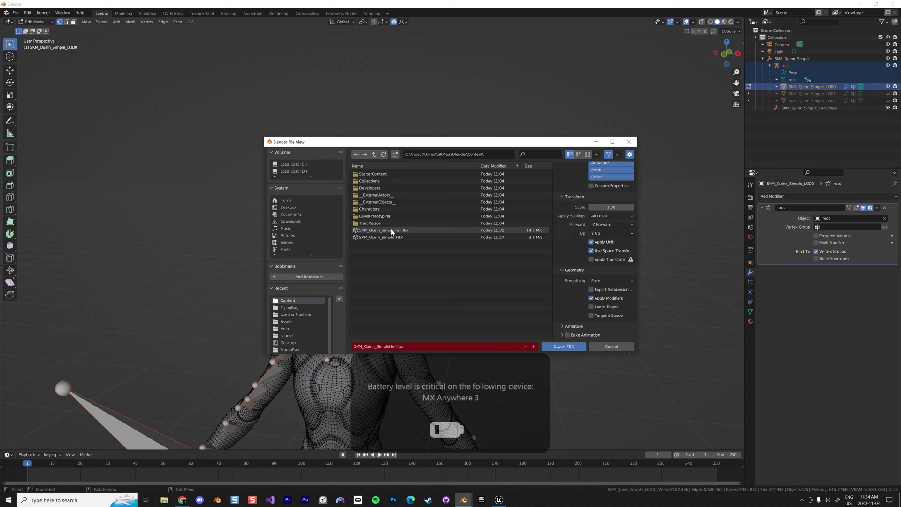
click(564, 346)
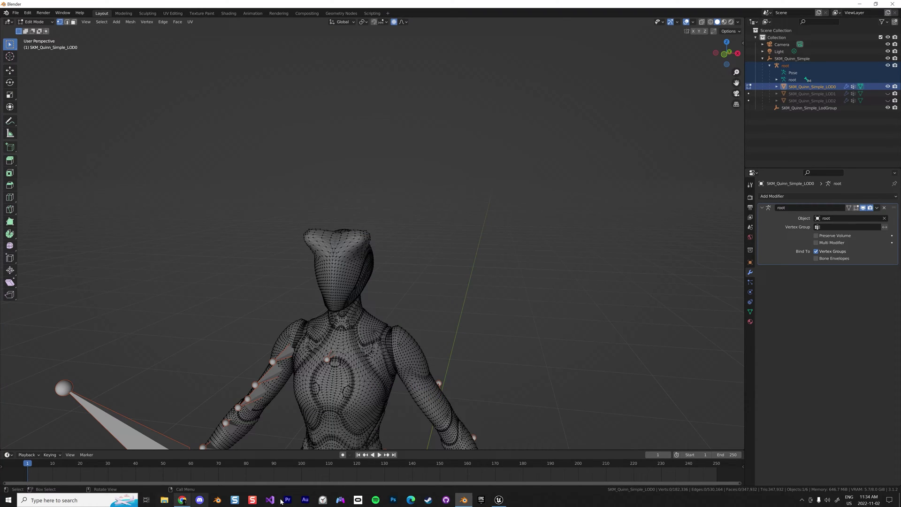
- Switch to Unreal Editor and import SKM_Quinn_SimpleHell.fbx into the Meshes folder as a skeletal mesh on the SK_Mannequin skeleton
click(498, 499)
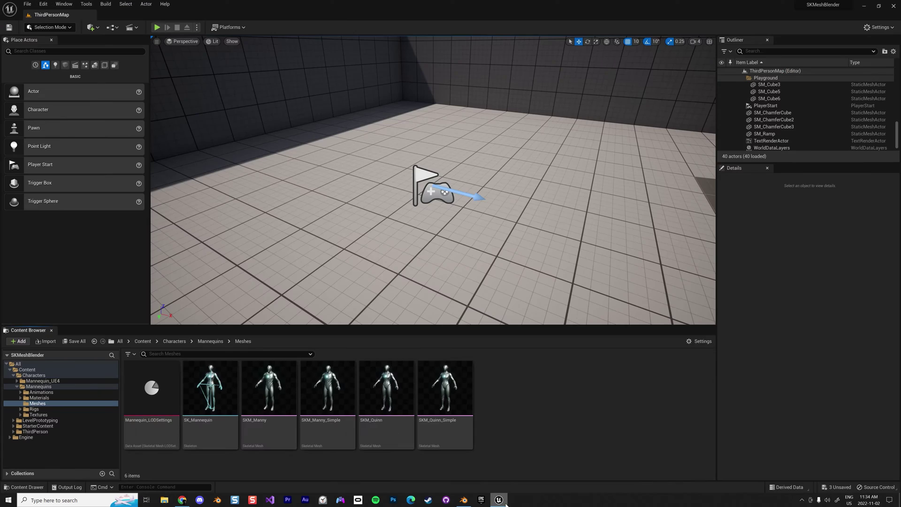
right_click(534, 386)
click(569, 141)
click(118, 119)
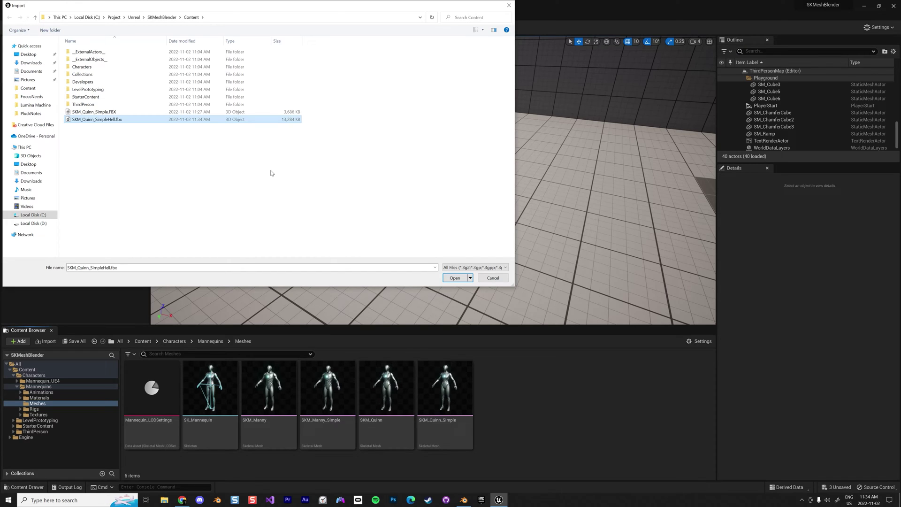
click(457, 278)
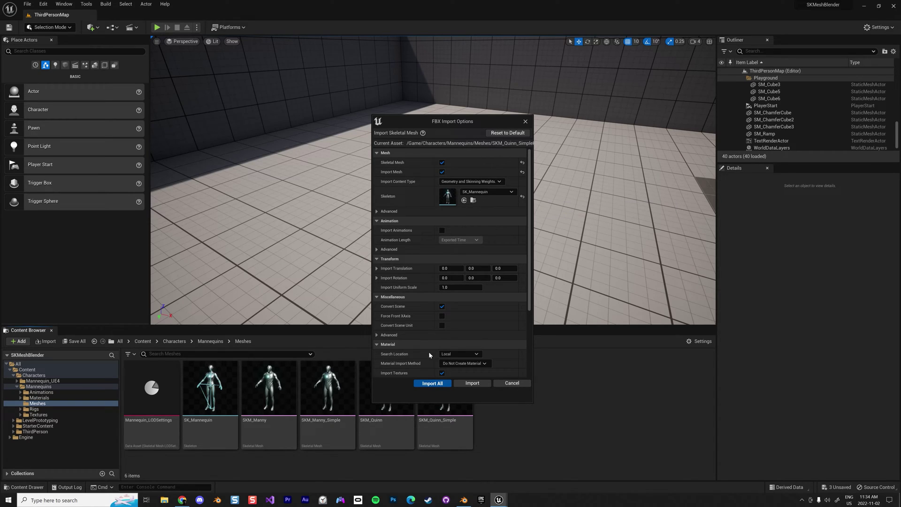
click(428, 383)
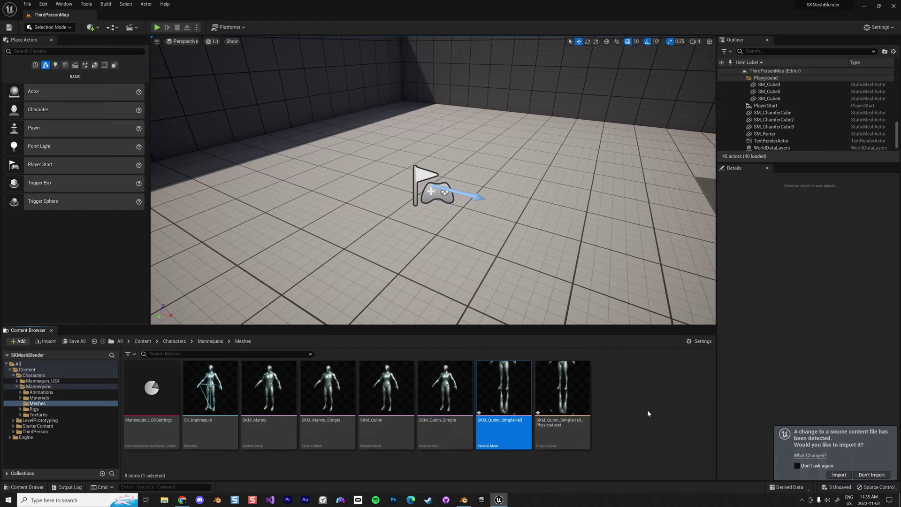
- Switch to Blender and examine the whole mannequin from the front, including the area below its feet, for stray mirrored geometry
key(alt+Tab)
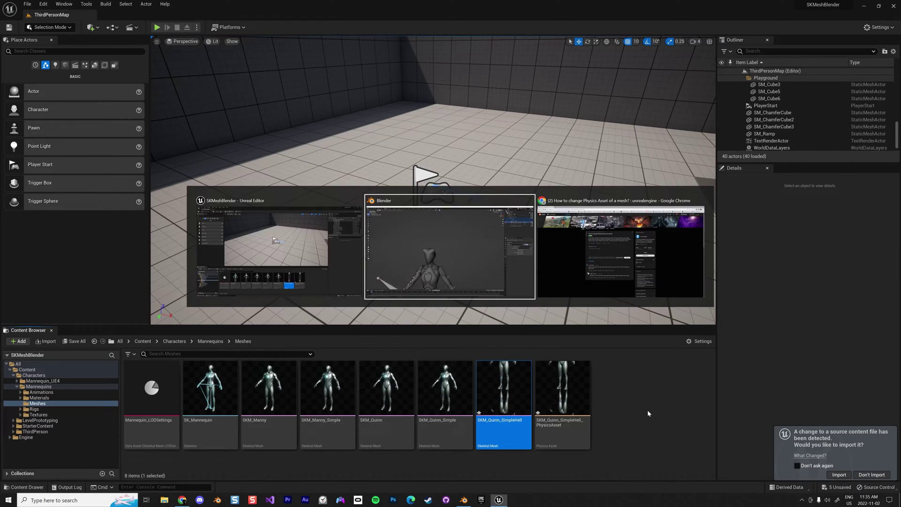
middle_drag(470, 353, 471, 336)
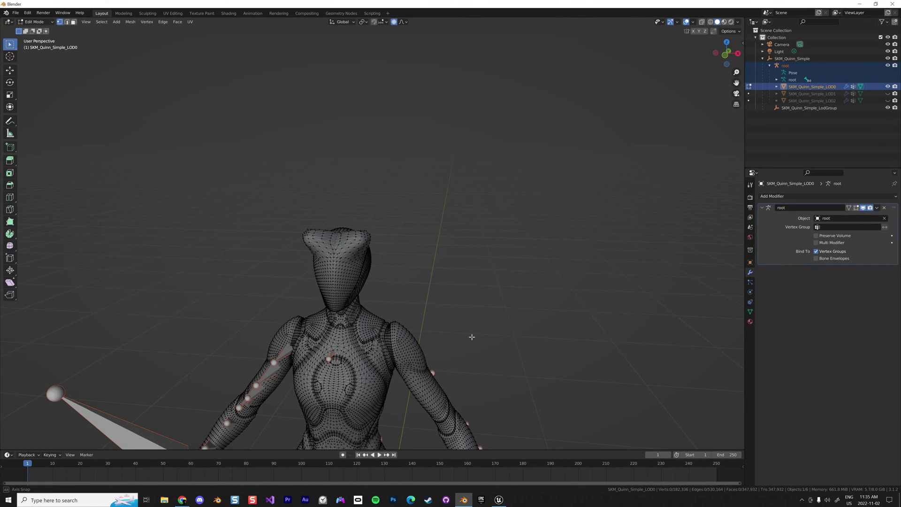
key(KP_1)
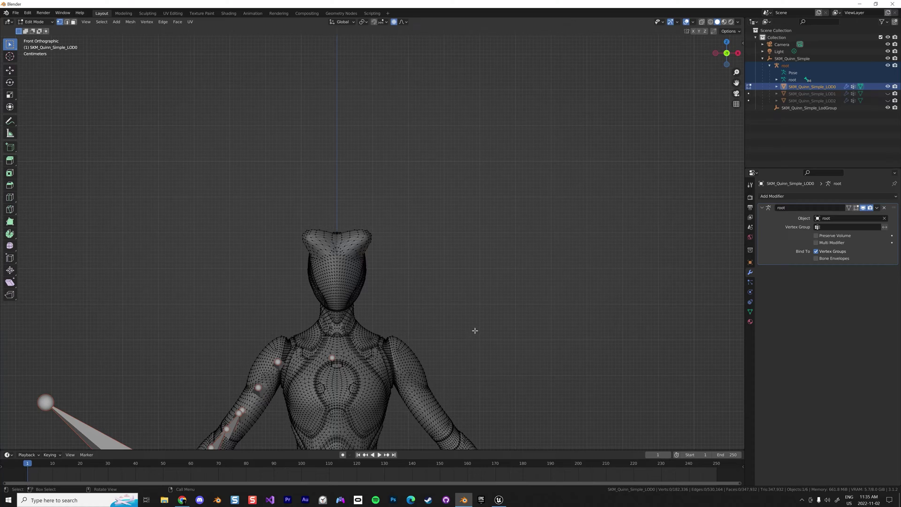
shift+scroll(475, 331, down, 10)
scroll(531, 472, down, 1)
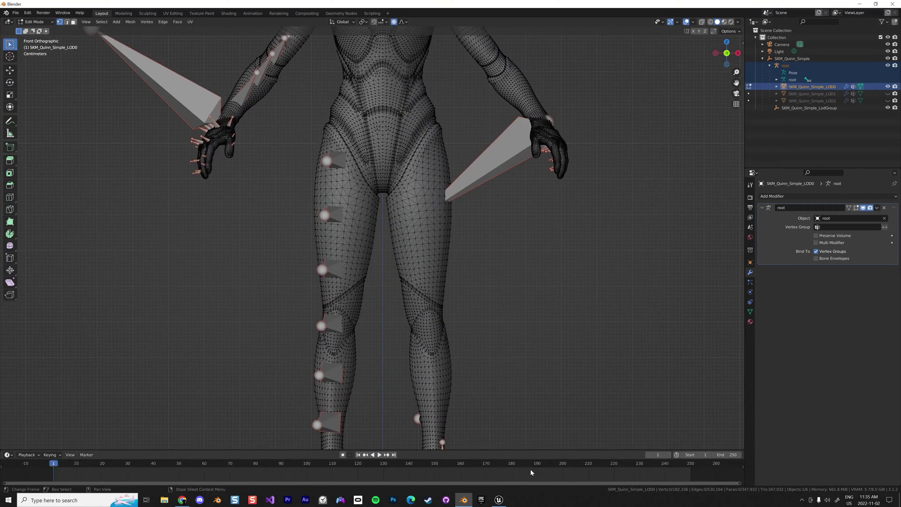
scroll(531, 472, down, 1)
scroll(513, 353, down, 8)
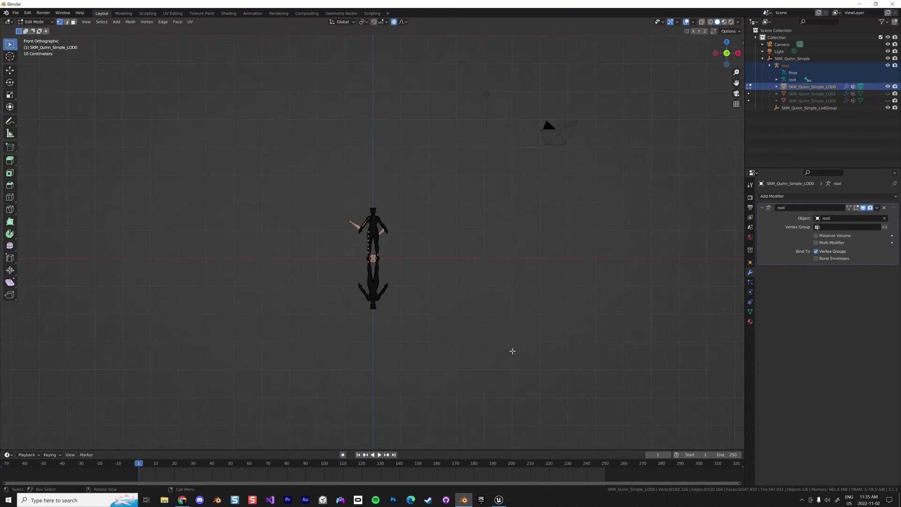
scroll(513, 351, up, 4)
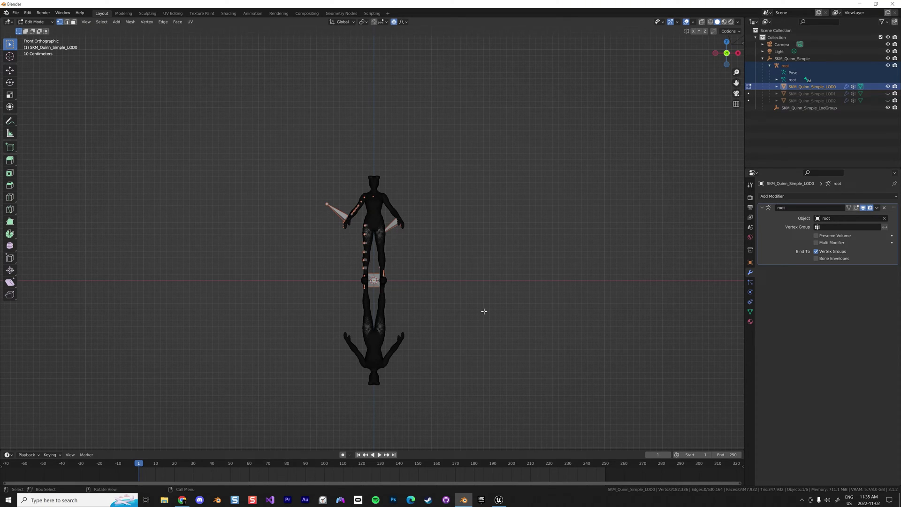
- Start a new General scene and discard the unsaved changes
key(ctrl)
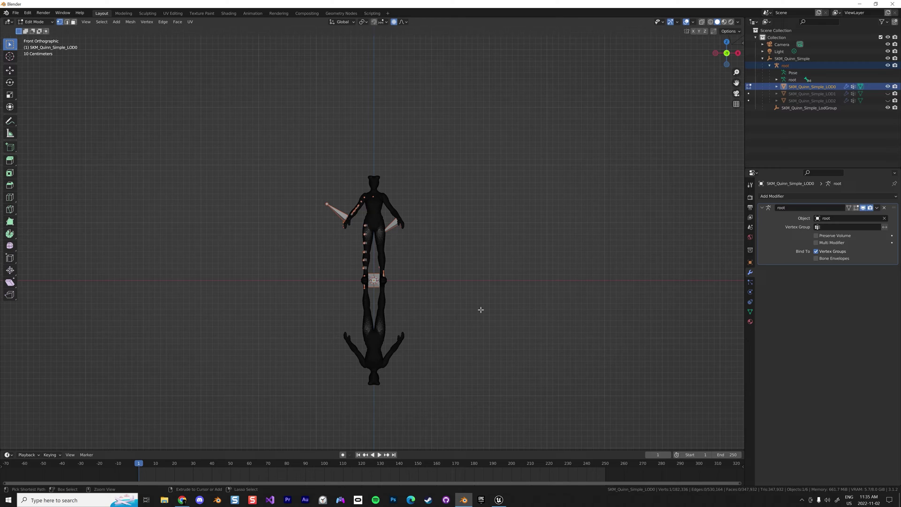
click(15, 12)
click(94, 28)
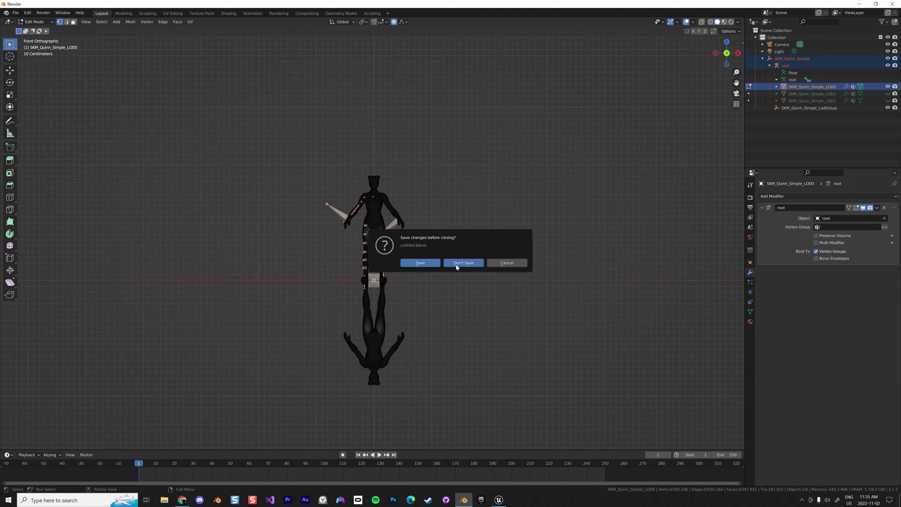
click(454, 262)
- Import the original SKM_Quinn_Simple.FBX from the project's Content folder
click(16, 13)
mouse_move(28, 115)
click(137, 180)
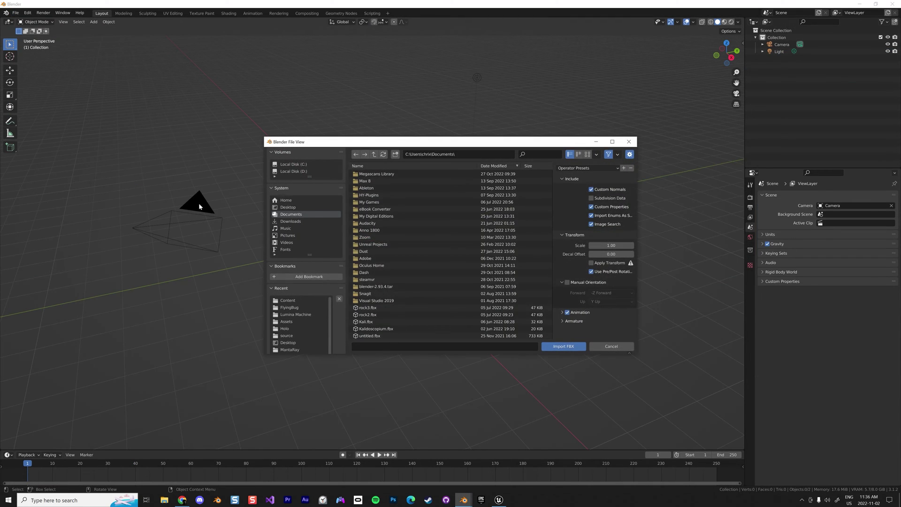
click(292, 301)
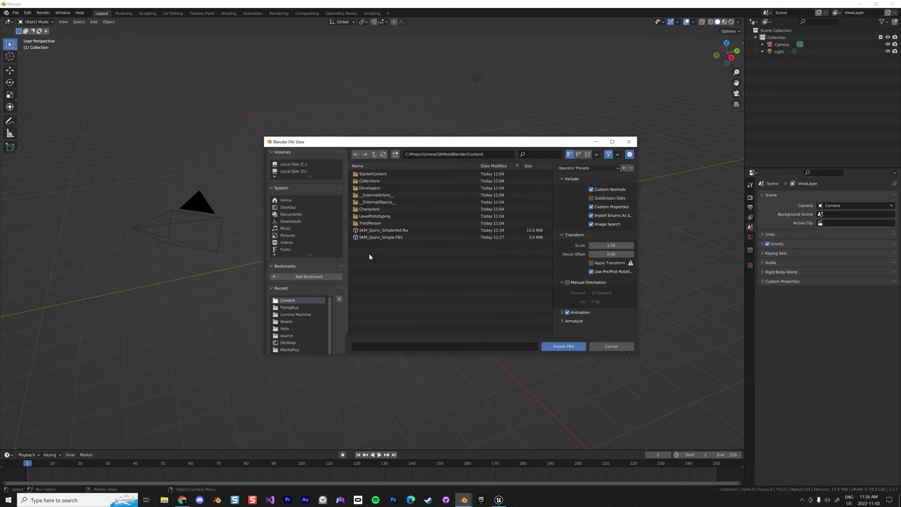
click(387, 237)
click(564, 346)
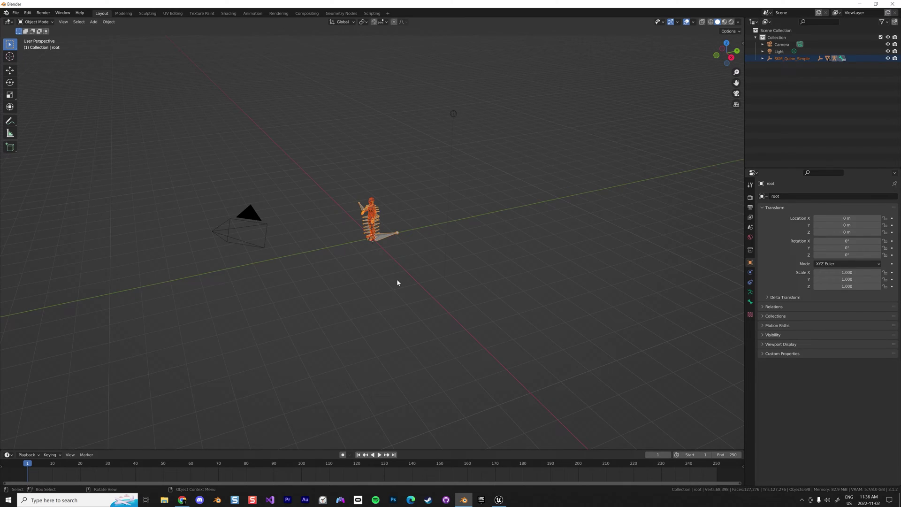
- Select the SKM_Quinn_Simple_LOD0 mesh and hide LOD1, LOD2 and the LodGroup in the viewport
key(KP_Decimal)
key(KP_7)
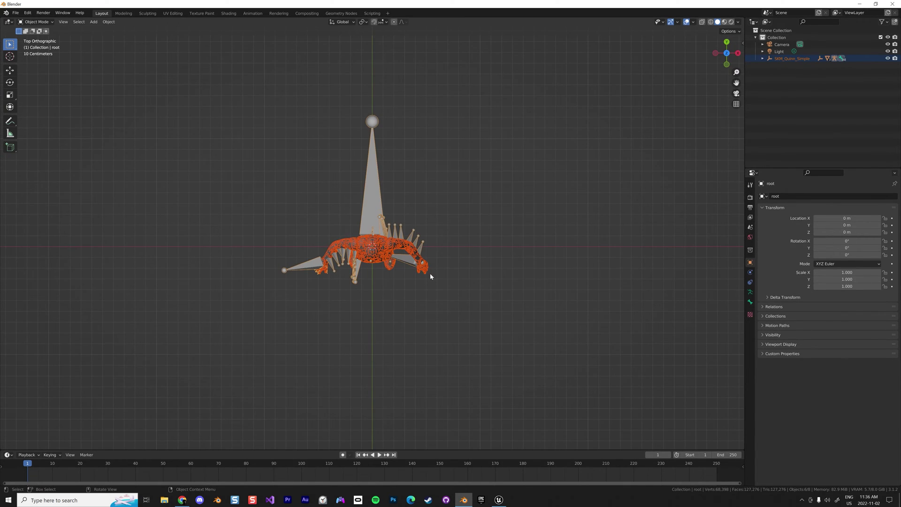
key(KP_1)
click(450, 249)
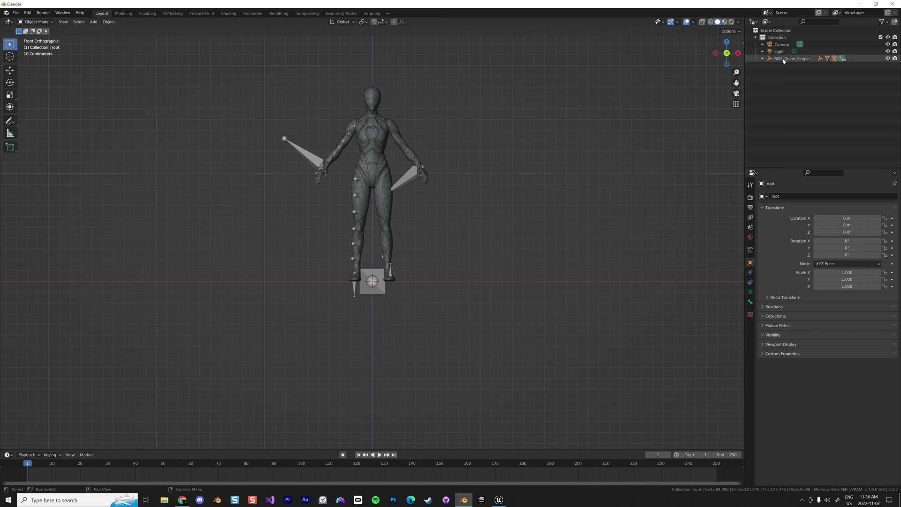
click(763, 58)
click(770, 65)
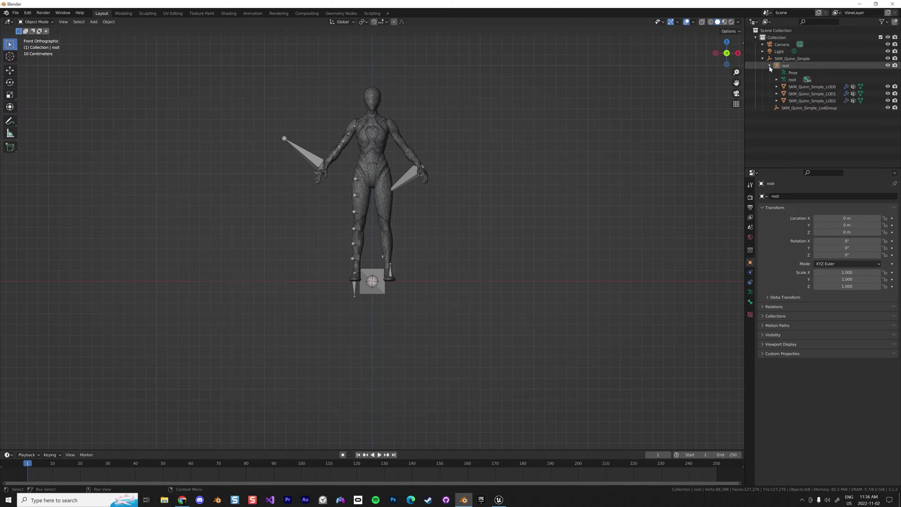
click(815, 87)
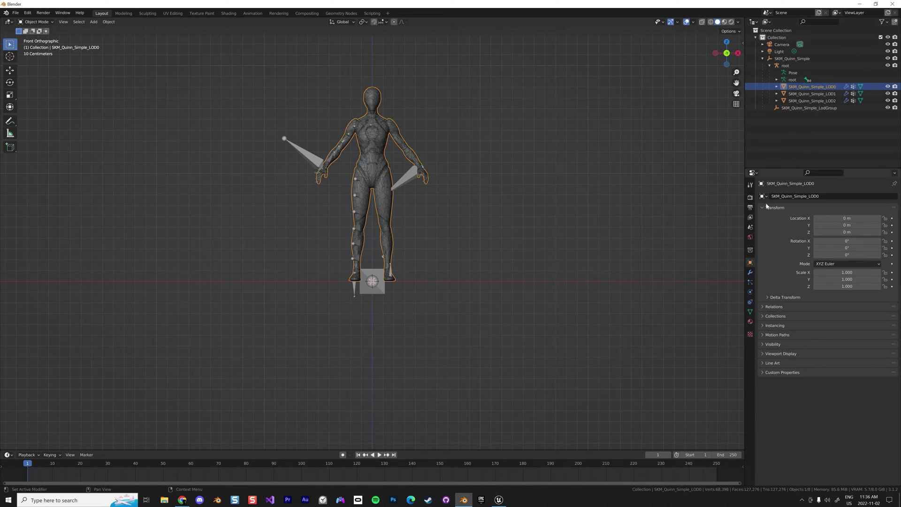
drag(887, 93, 887, 107)
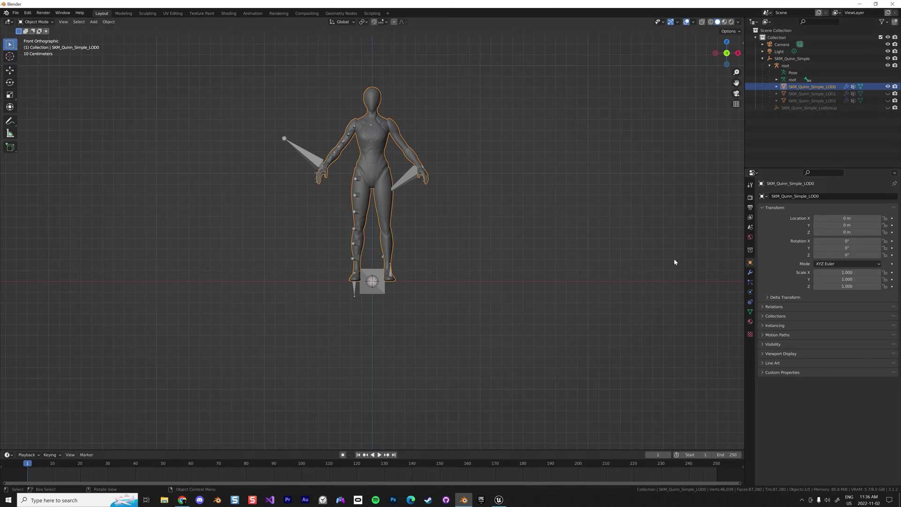
- Select a small patch of vertices on the +X side of the top of the LOD0 mesh's head in Edit Mode
key(Tab)
key(alt+a)
scroll(421, 193, up, 2)
key(c)
key(Escape)
- Add a Mirror modifier on the X axis to the SKM_Quinn_Simple_LOD0 mesh
click(750, 272)
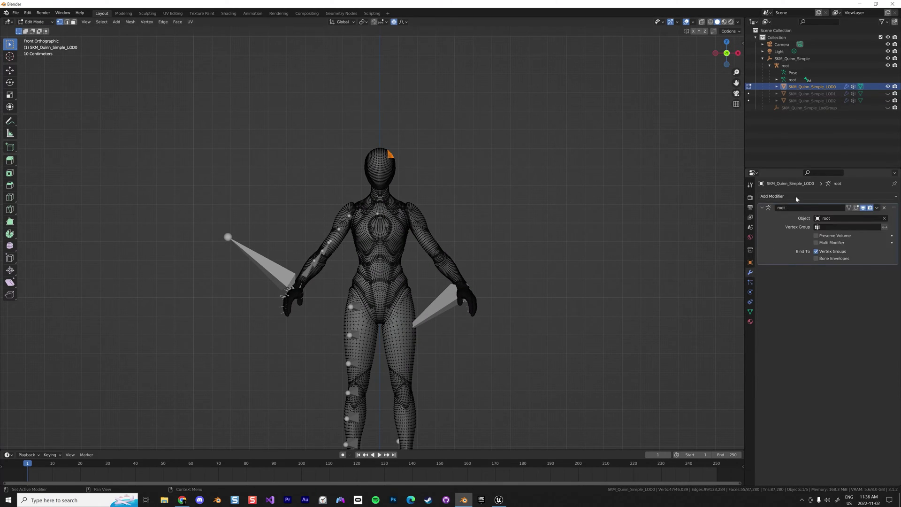
click(796, 199)
click(746, 273)
- Pull the selected head vertices out into a horn with proportional editing, deselect them and check the mirrored shape around the body
key(g)
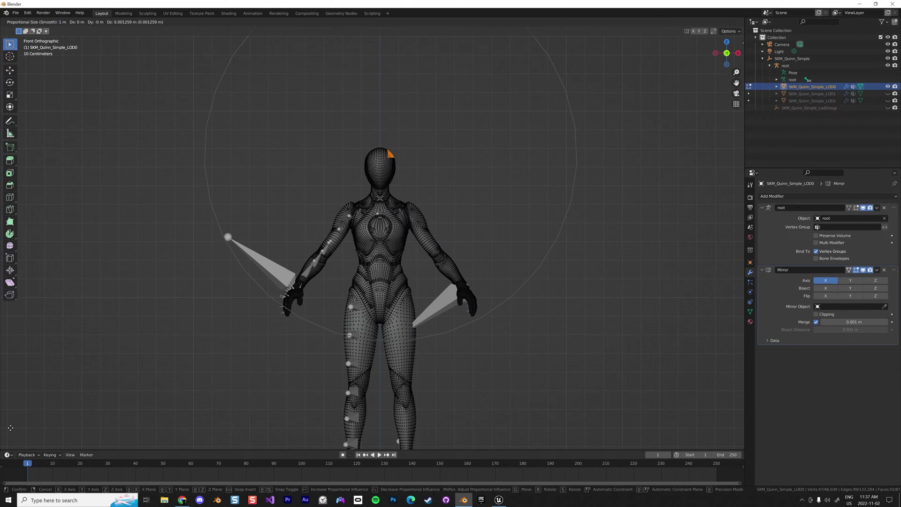
click(384, 183)
middle_drag(384, 183, 514, 176)
click(439, 182)
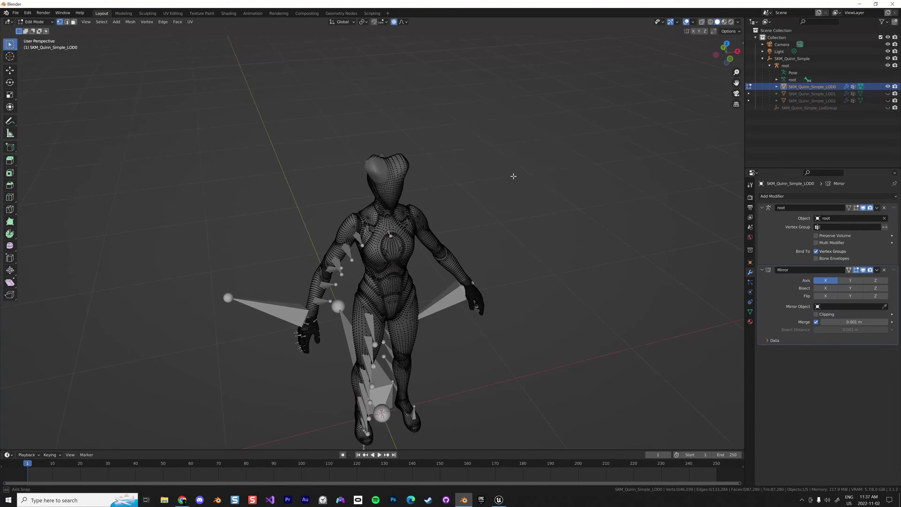
middle_drag(477, 147, 445, 135)
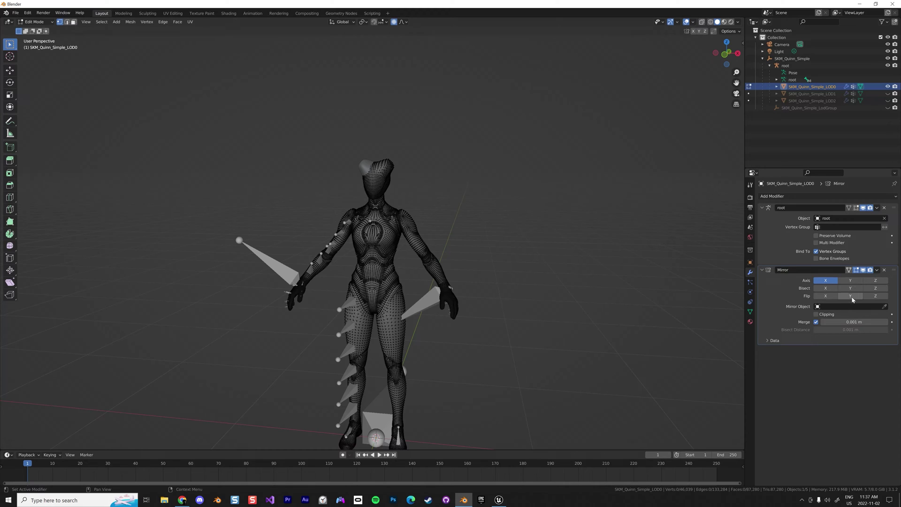
middle_drag(582, 299, 573, 278)
scroll(573, 276, down, 3)
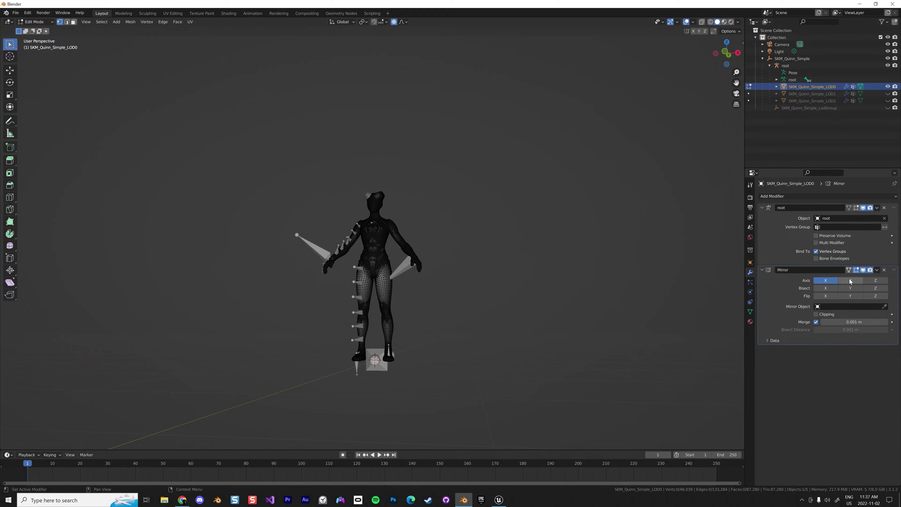
- Try mirroring the mesh on the Z axis as well, and switch that axis off again
click(875, 281)
middle_drag(573, 291, 530, 300)
click(876, 280)
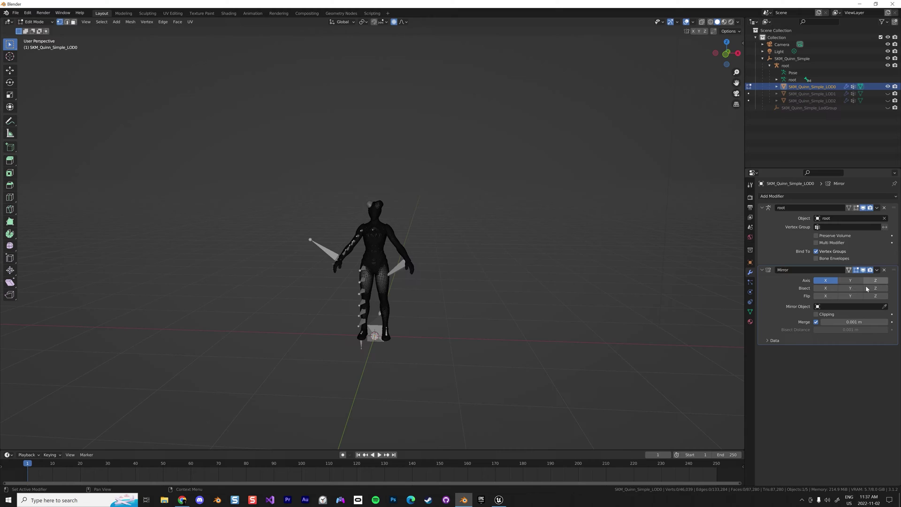
- Return to Object Mode and apply the Mirror modifier to the SKM_Quinn_Simple_LOD0 mesh
click(877, 270)
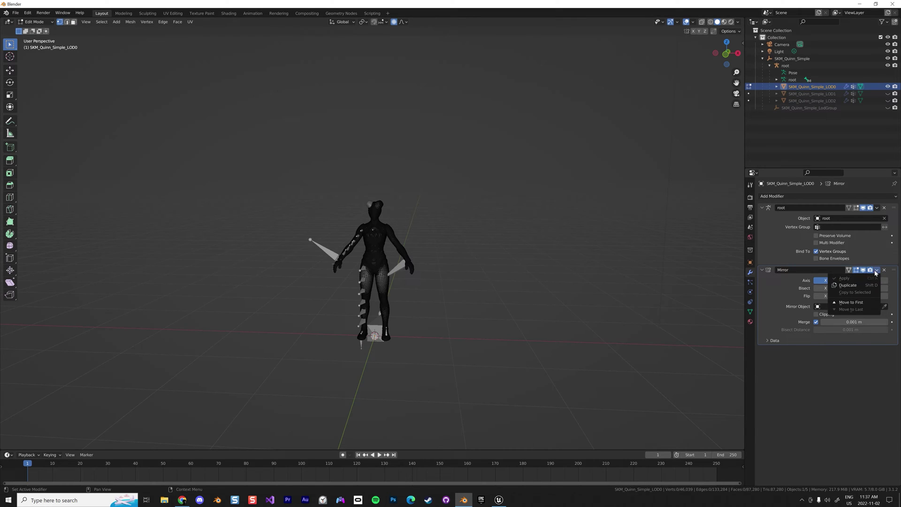
key(Tab)
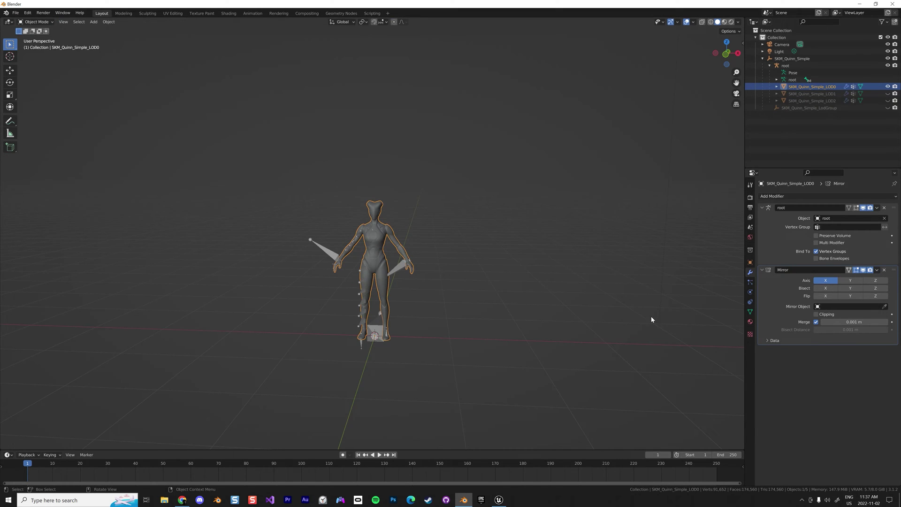
click(877, 269)
click(844, 278)
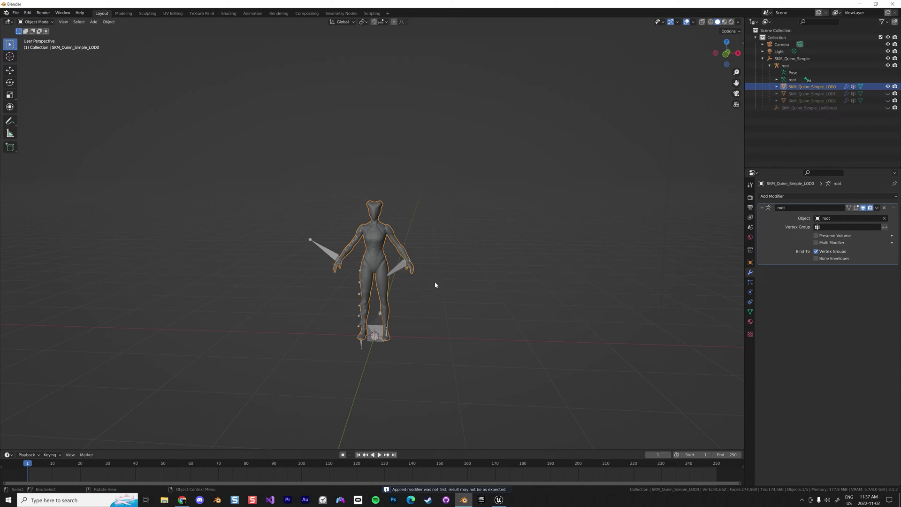
- Select the root armature together with the SKM_Quinn_Simple_LOD0 mesh
click(794, 72)
click(793, 80)
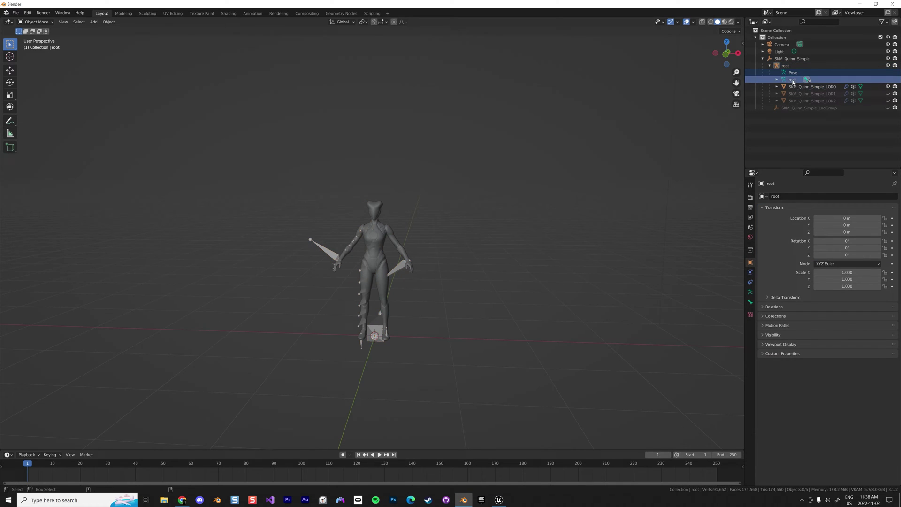
click(798, 86)
click(790, 66)
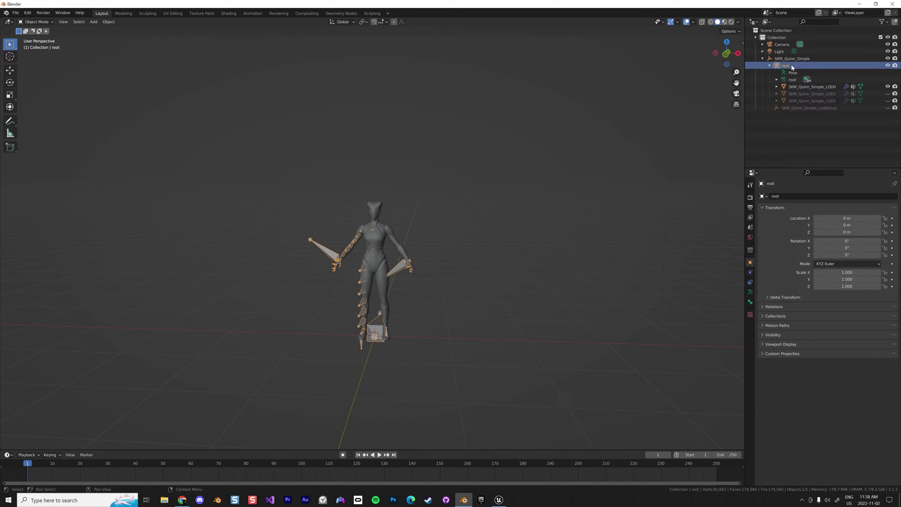
shift+click(793, 86)
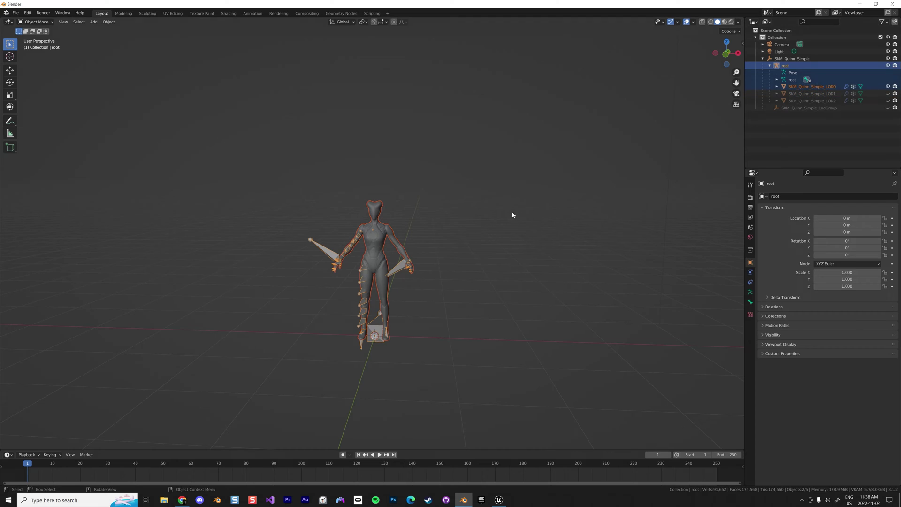
- Start an FBX export that overwrites SKM_Quinn_SimpleHell.fbx in the project's Content folder
click(16, 12)
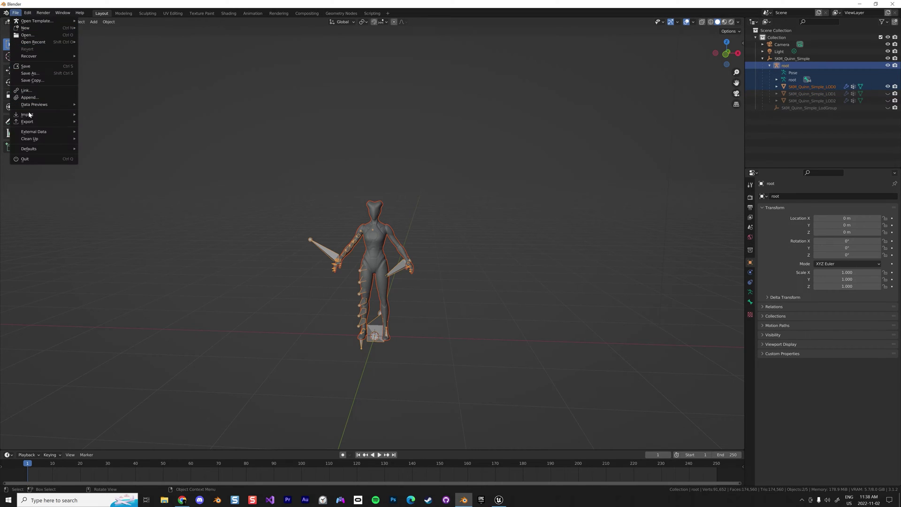
mouse_move(31, 124)
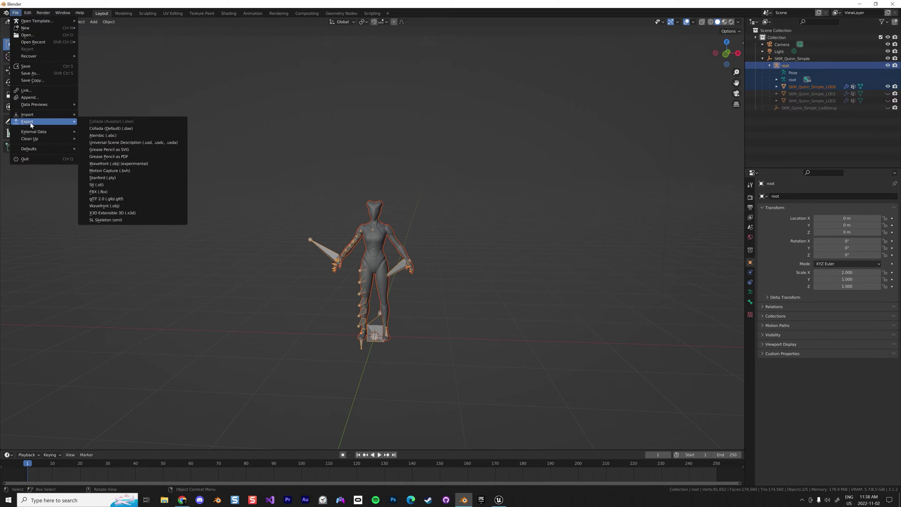
click(99, 191)
click(287, 301)
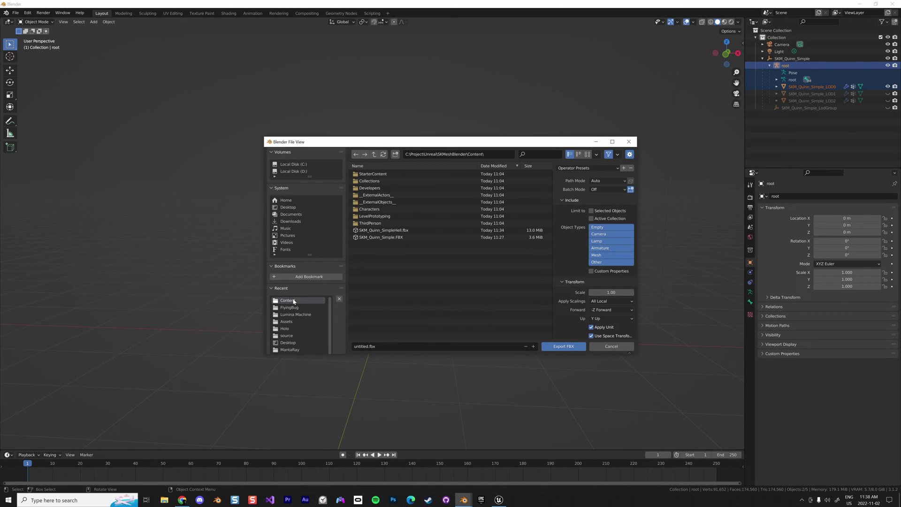
click(399, 231)
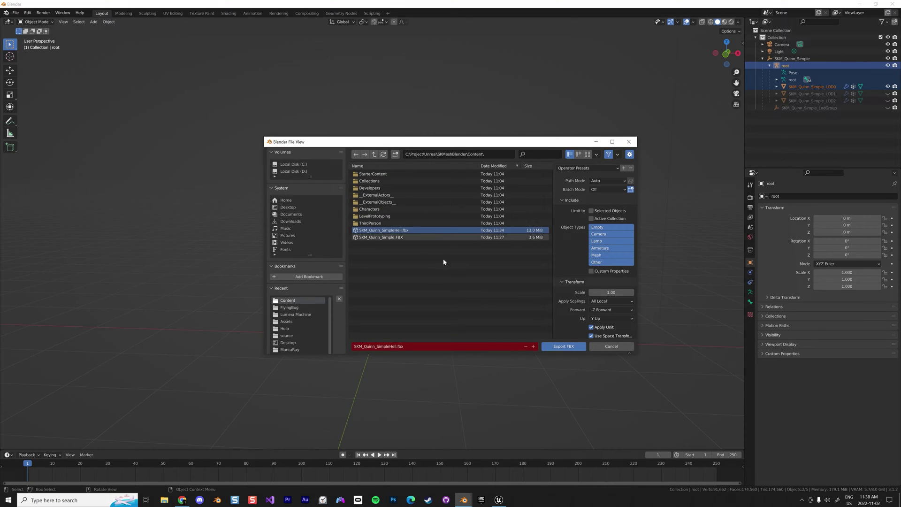
- Turn off leaf bones and baked animation, set geometry smoothing to Face, and export the FBX
scroll(582, 290, down, 3)
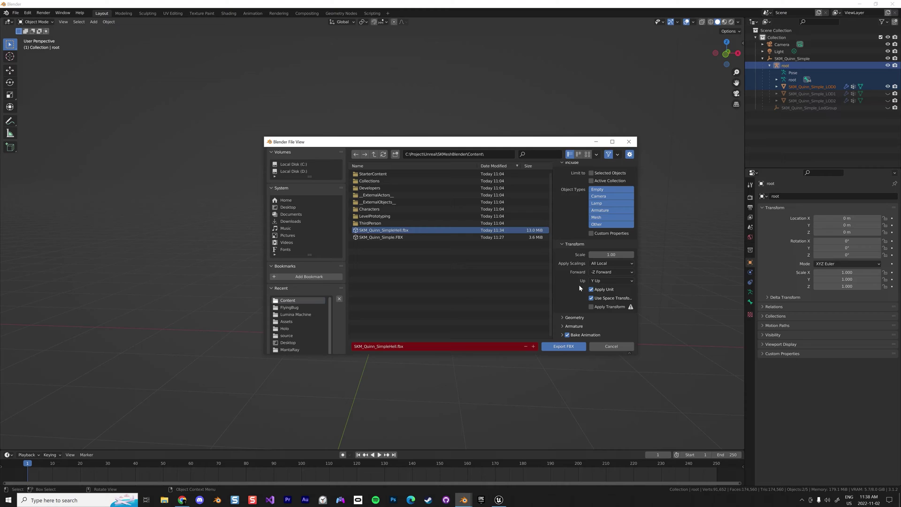
click(564, 326)
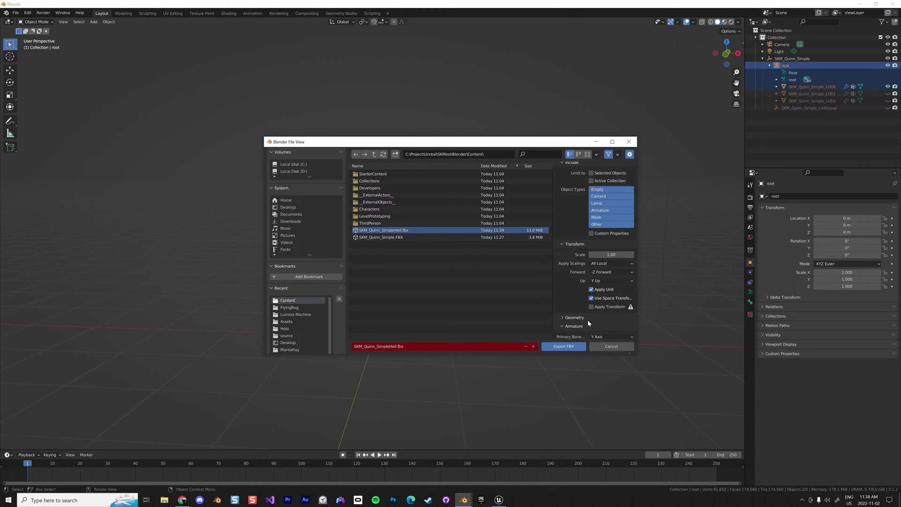
scroll(588, 319, down, 3)
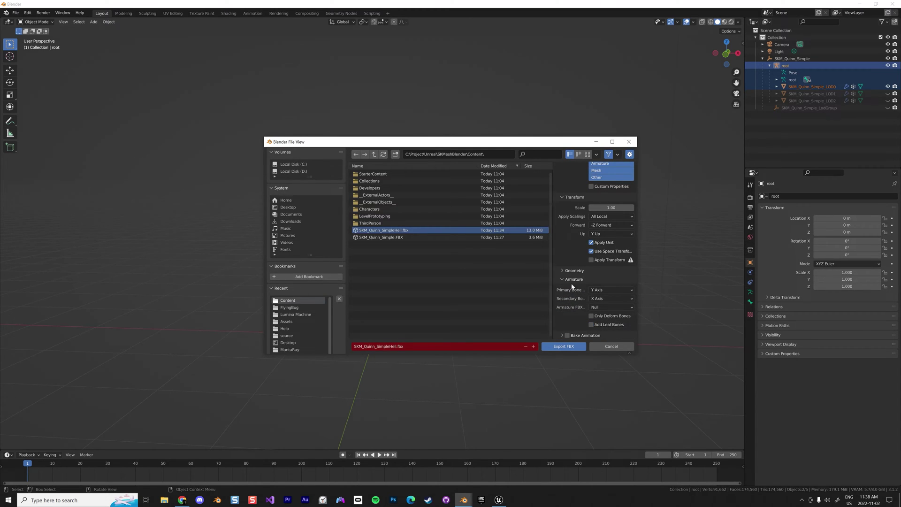
click(568, 271)
click(600, 281)
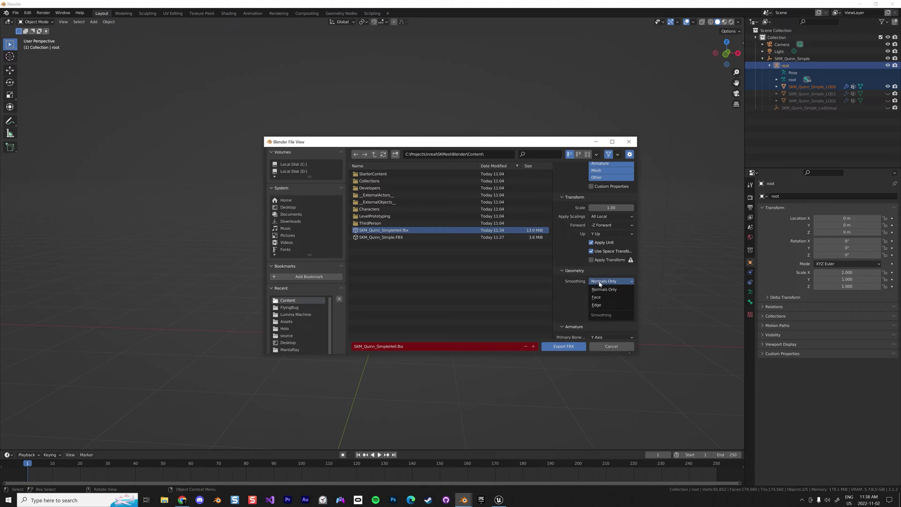
click(600, 298)
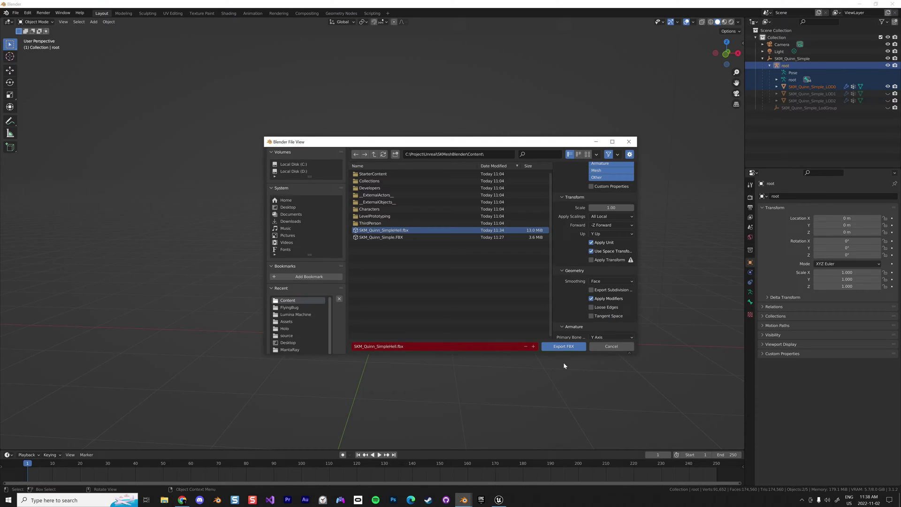
click(565, 347)
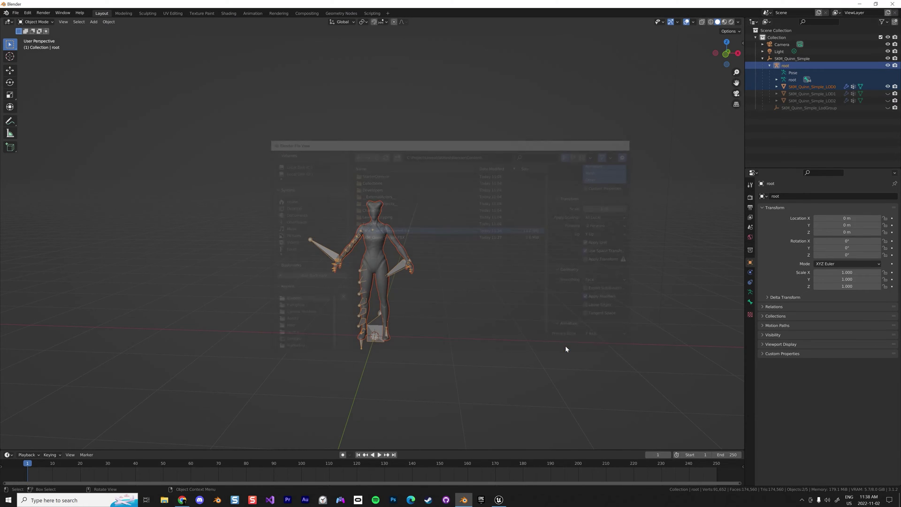
- Switch to Unreal Editor and delete the SKM_Quinn_SimpleHell skeletal mesh and its physics asset
click(499, 500)
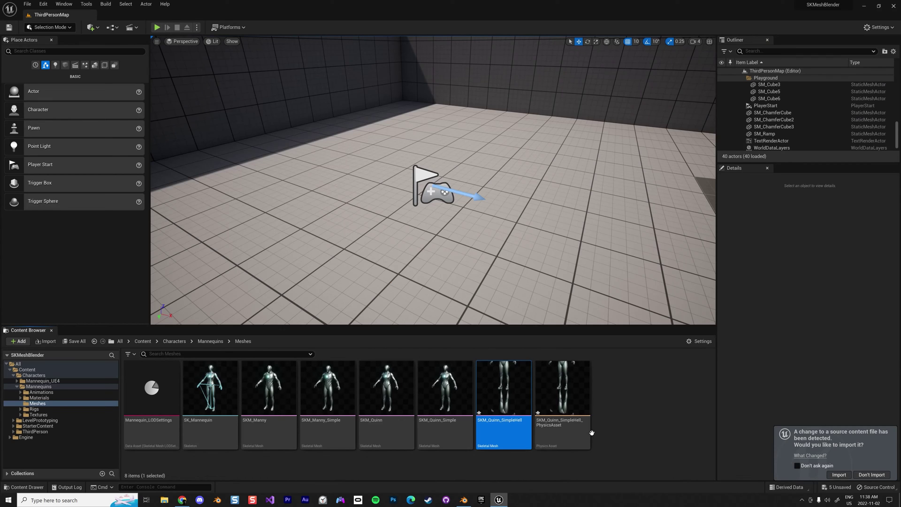
ctrl+click(577, 432)
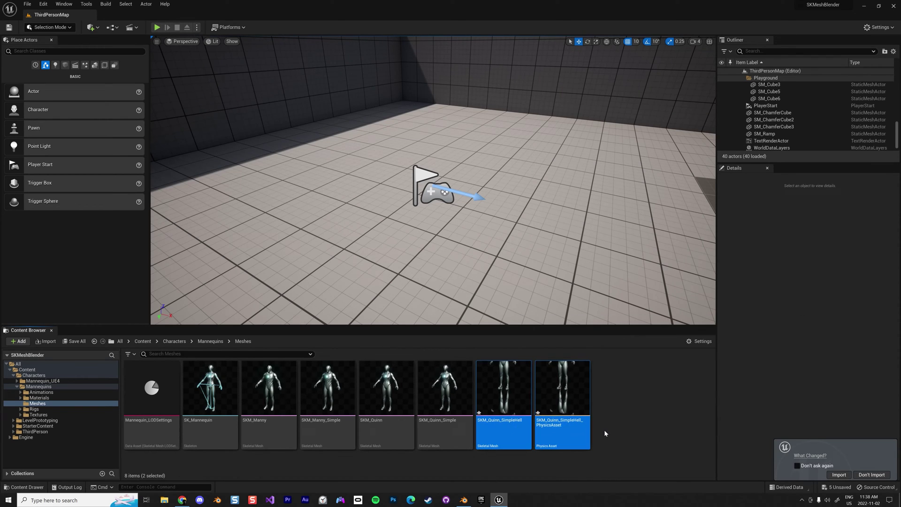
key(Delete)
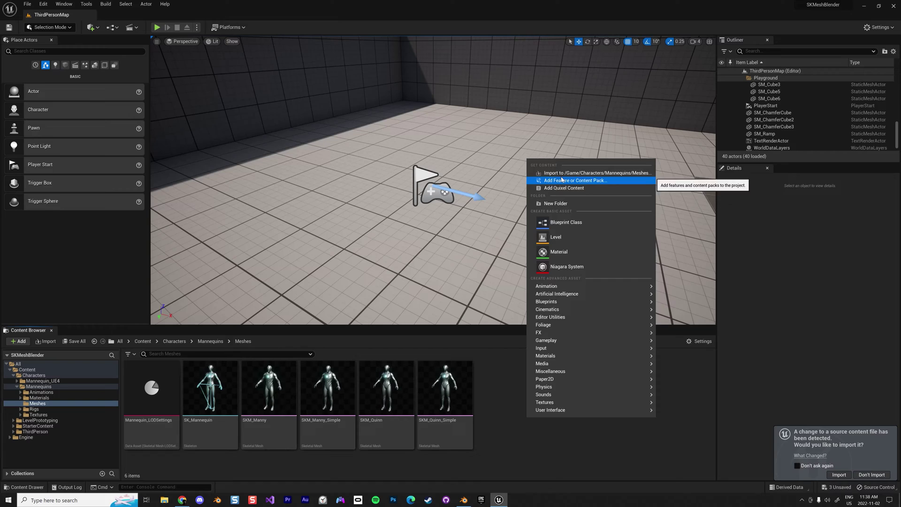
- Try to import SKM_Quinn_SimpleHell.fbx on the SK_Mannequin skeleton, cancel the skeleton regeneration and close the message log
click(567, 172)
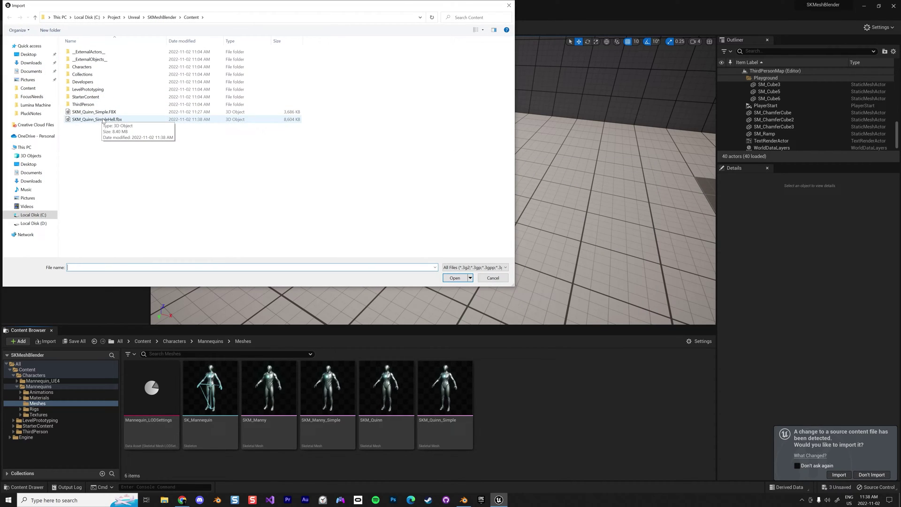
click(103, 120)
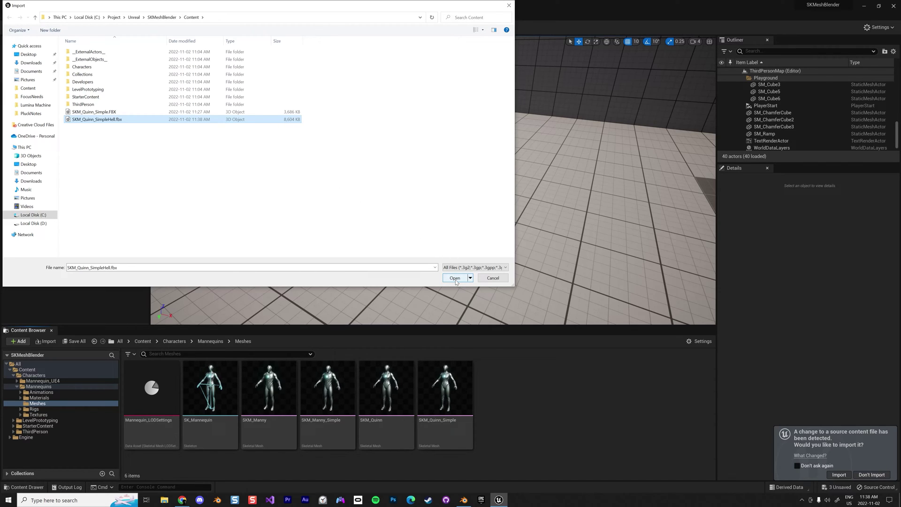
click(454, 278)
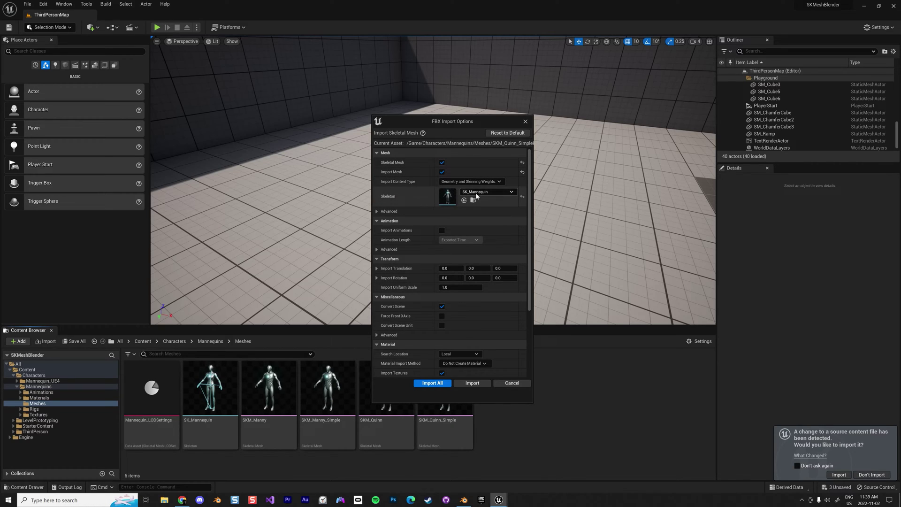
click(441, 383)
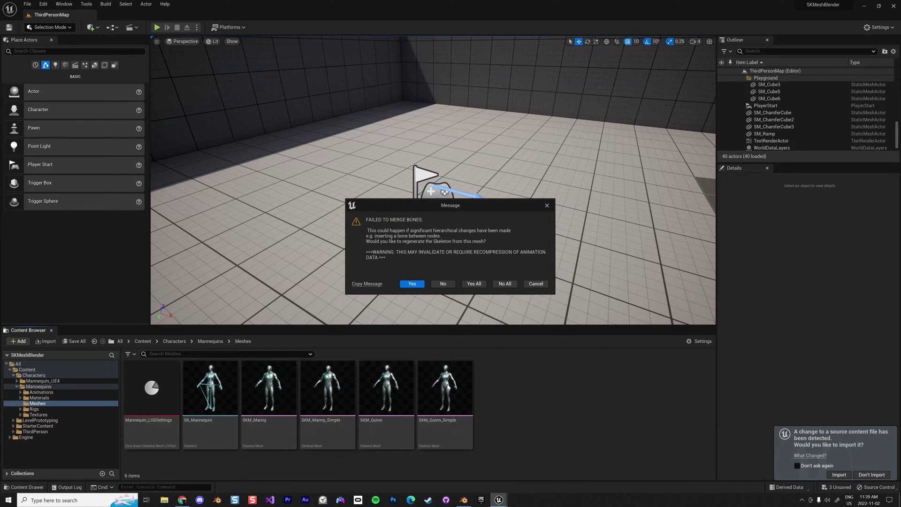
click(535, 284)
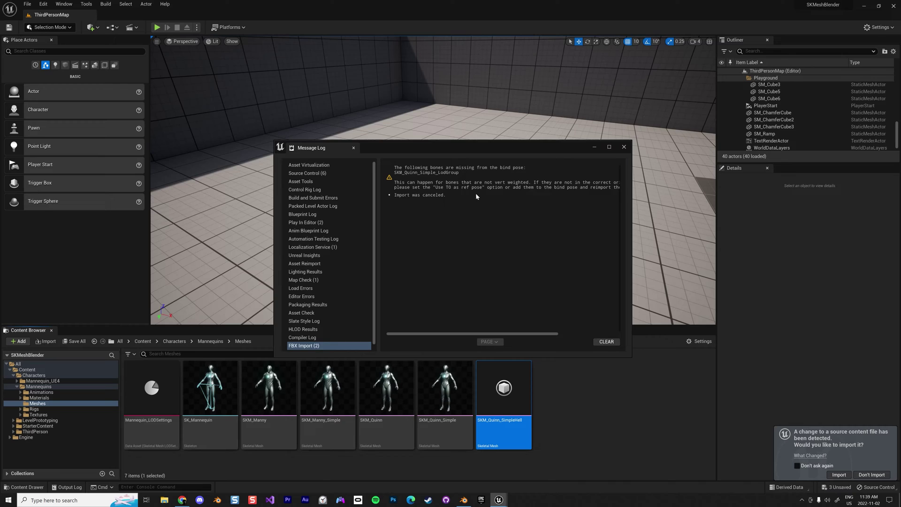
click(624, 147)
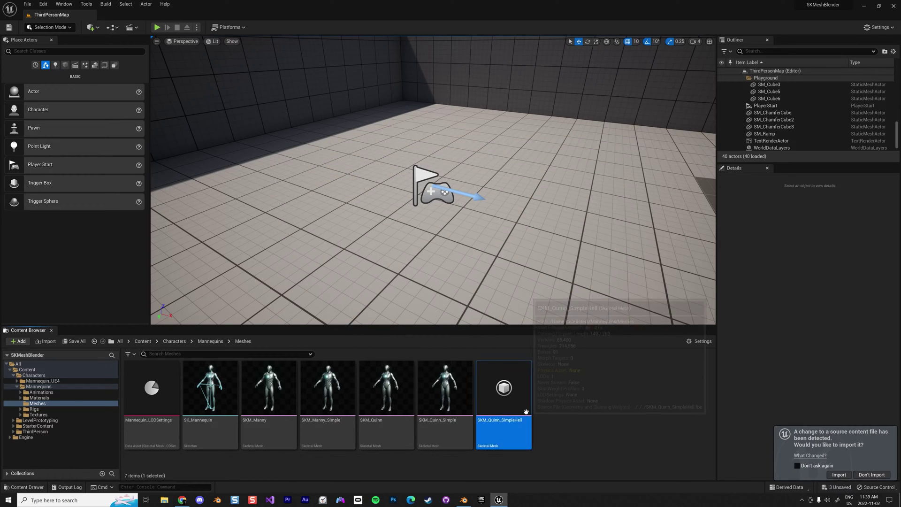
- Go up to the Characters folder and reopen the Meshes folder inside Mannequins
click(210, 341)
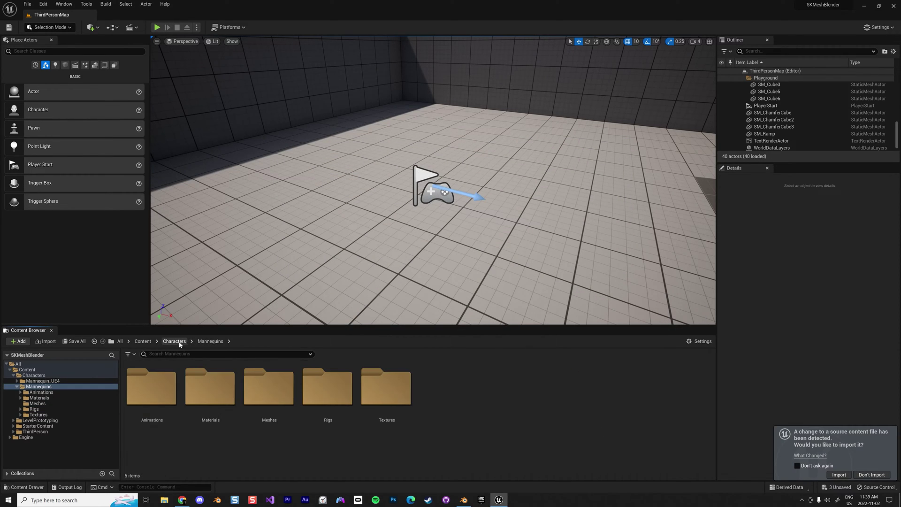
click(174, 341)
double_click(212, 395)
click(224, 398)
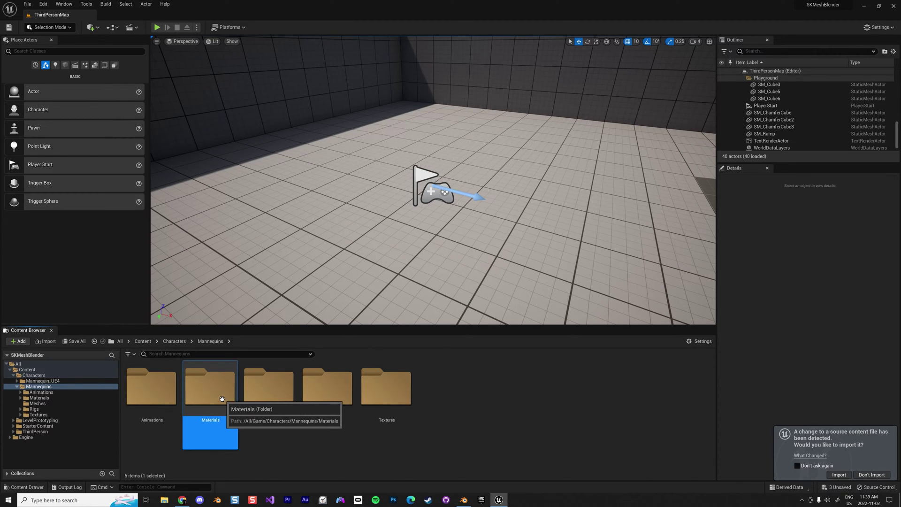
double_click(282, 441)
- Import SKM_Quinn_SimpleHell.fbx into the Mannequins Meshes folder as a skeletal mesh with Skeleton set to None
right_click(527, 398)
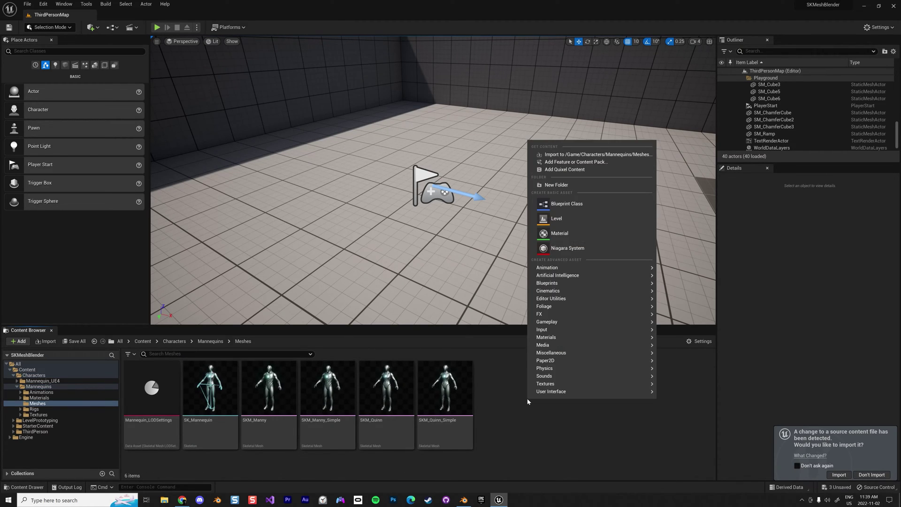
mouse_move(533, 393)
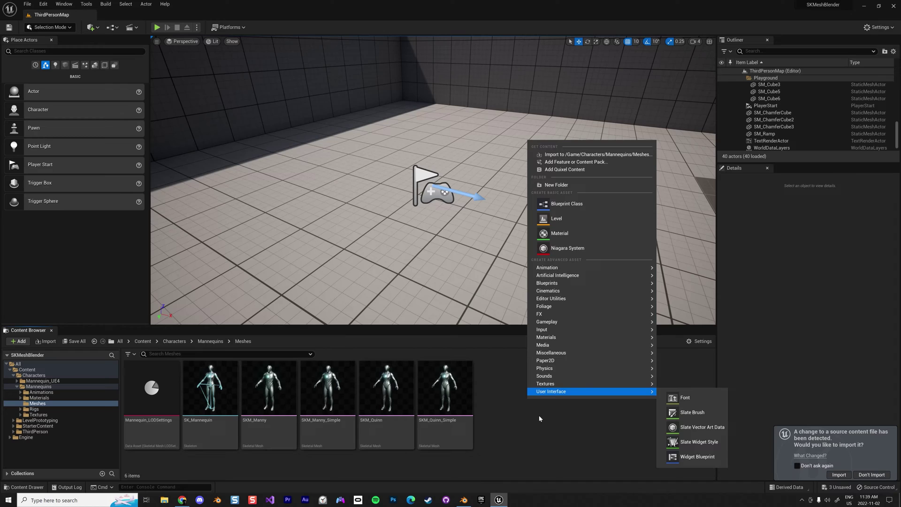
click(568, 155)
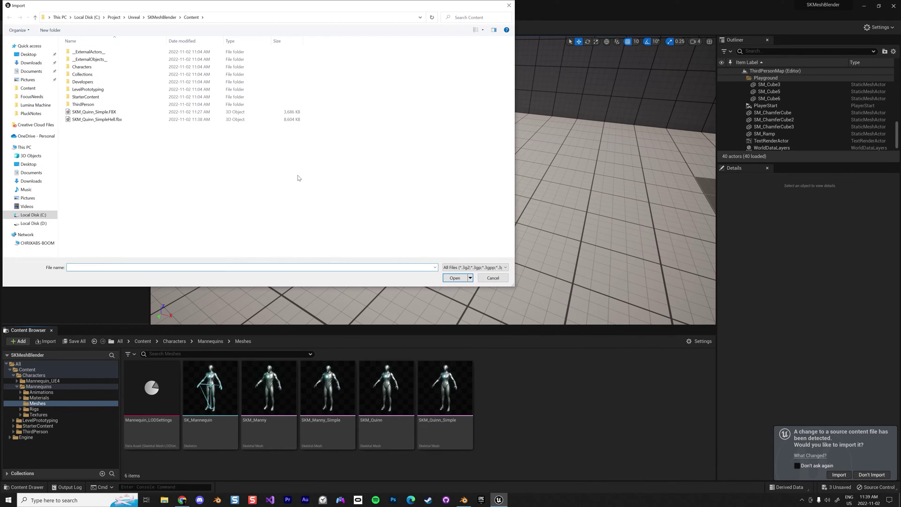
drag(219, 7, 384, 73)
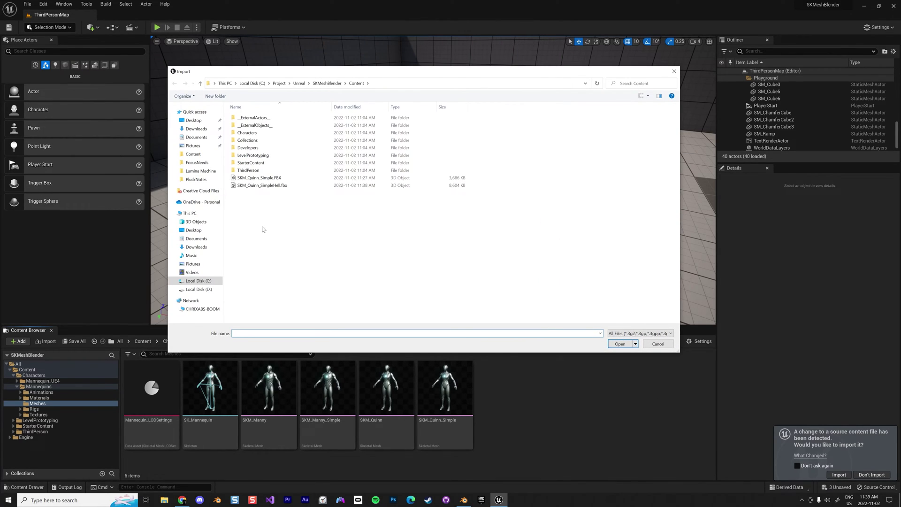
click(282, 185)
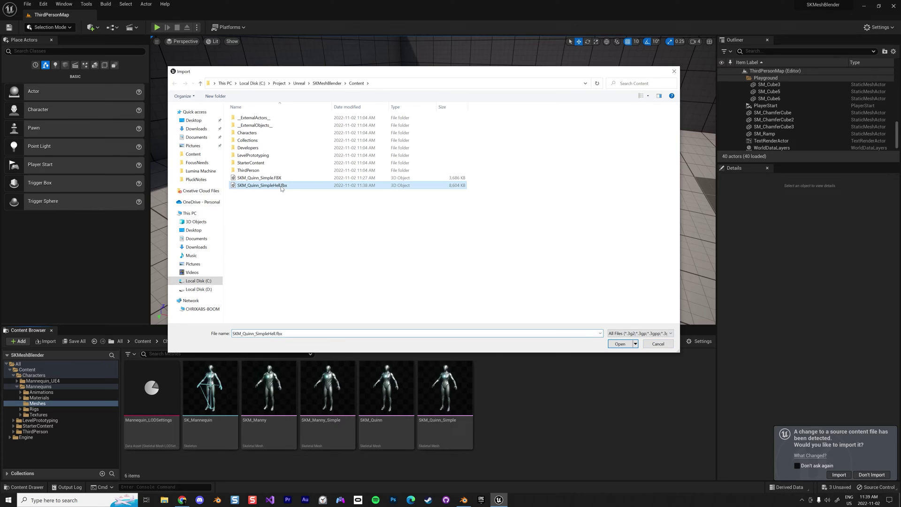
click(620, 344)
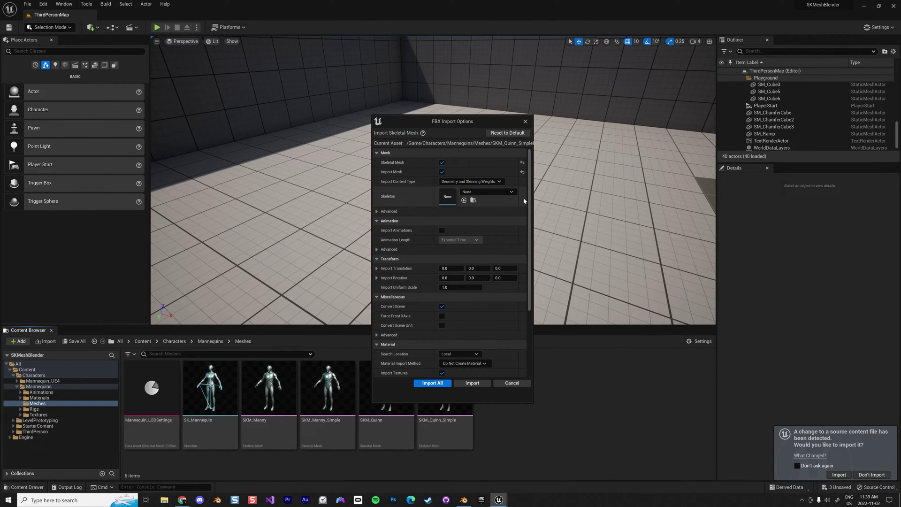
click(432, 383)
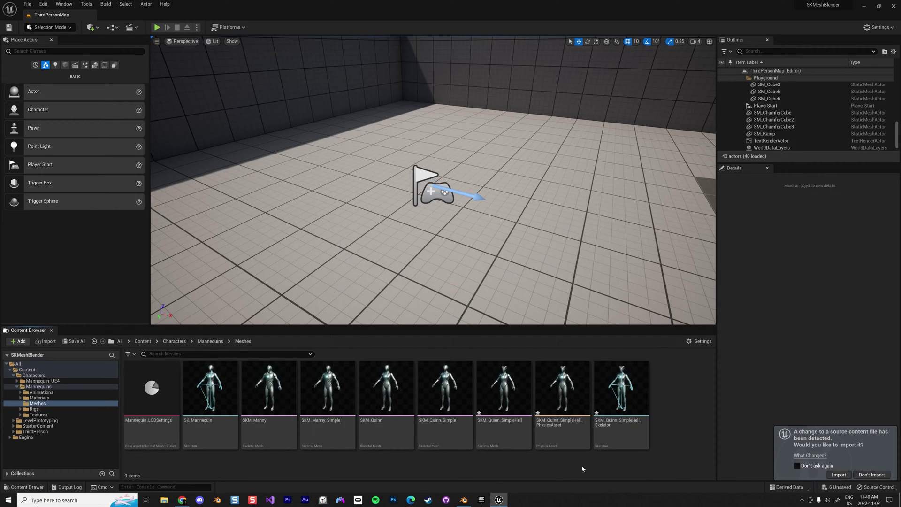
- Open the SKM_Quinn_SimpleHell_Skeleton asset and examine the SKM_Quinn_Simple and SKM_Quinn_Simple_LodGroup bones at the top of its hierarchy
double_click(622, 415)
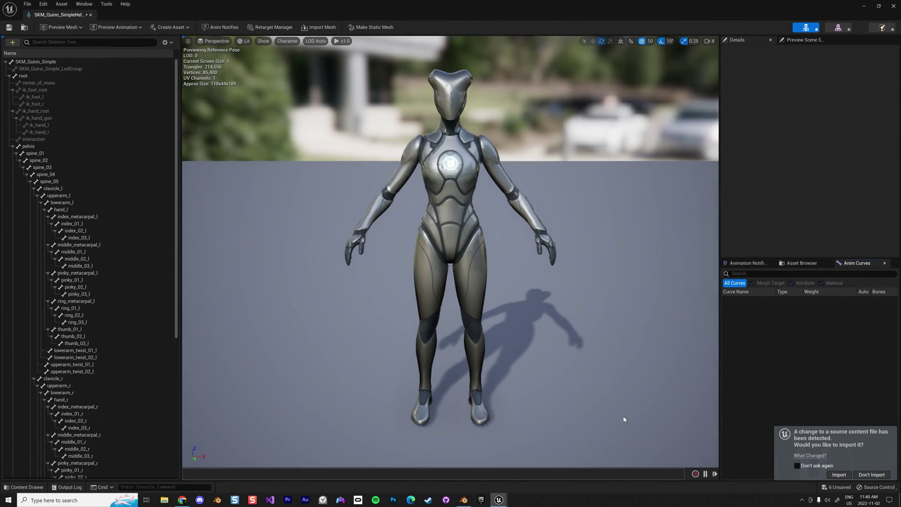
click(79, 62)
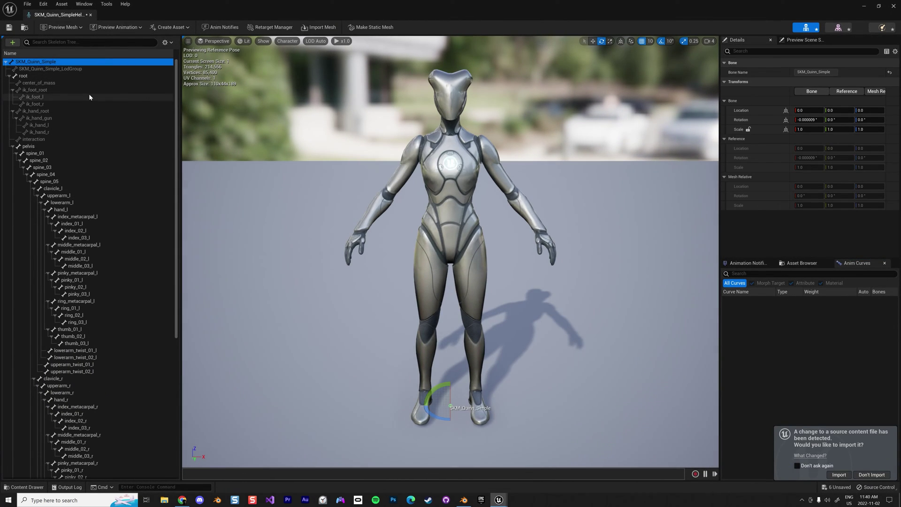
click(94, 68)
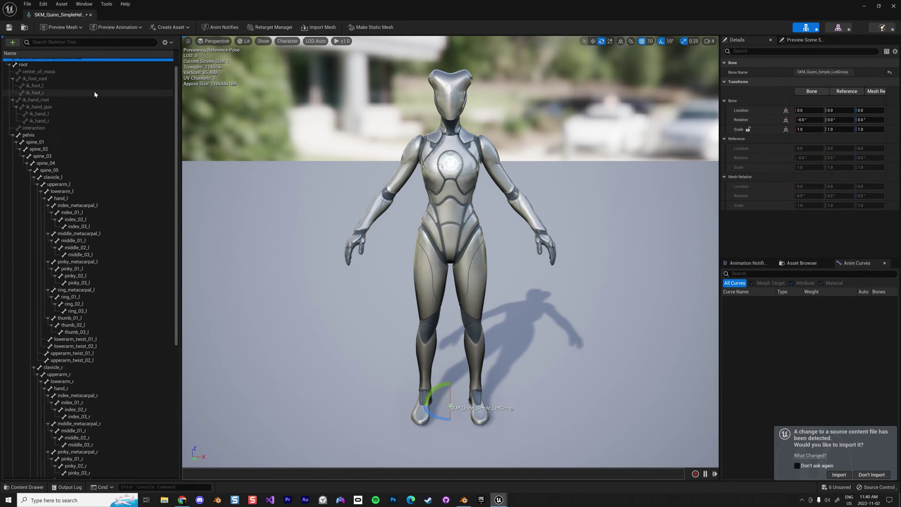
click(65, 62)
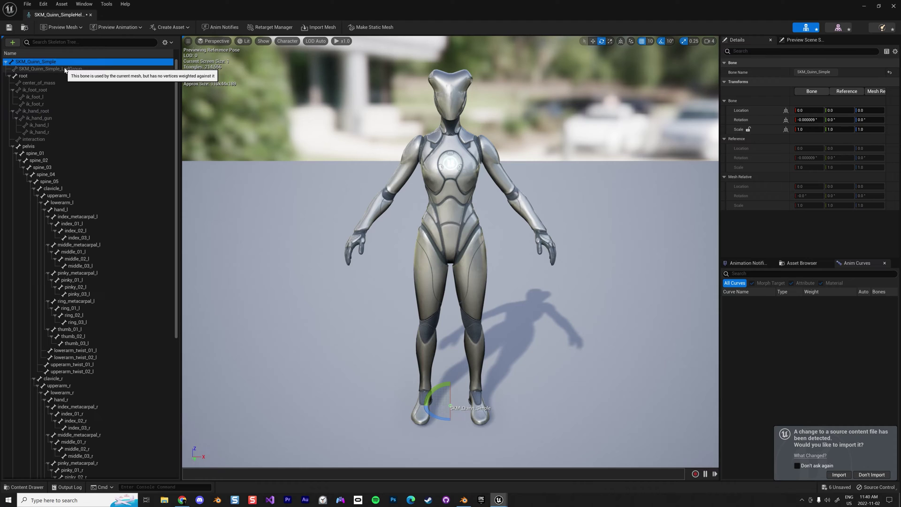
click(868, 6)
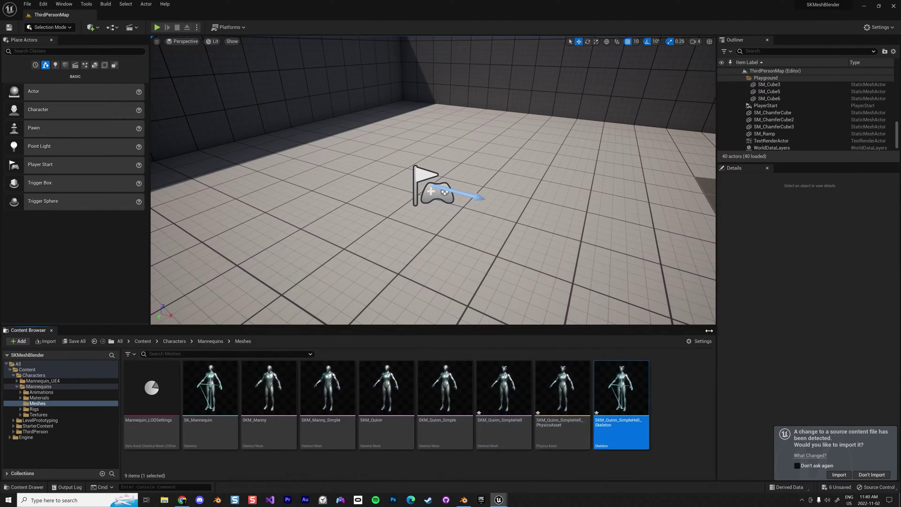
- Open the original SKM_Quinn_Simple mesh and inspect the top of its SK_Mannequin skeleton hierarchy for comparison
click(438, 412)
double_click(437, 412)
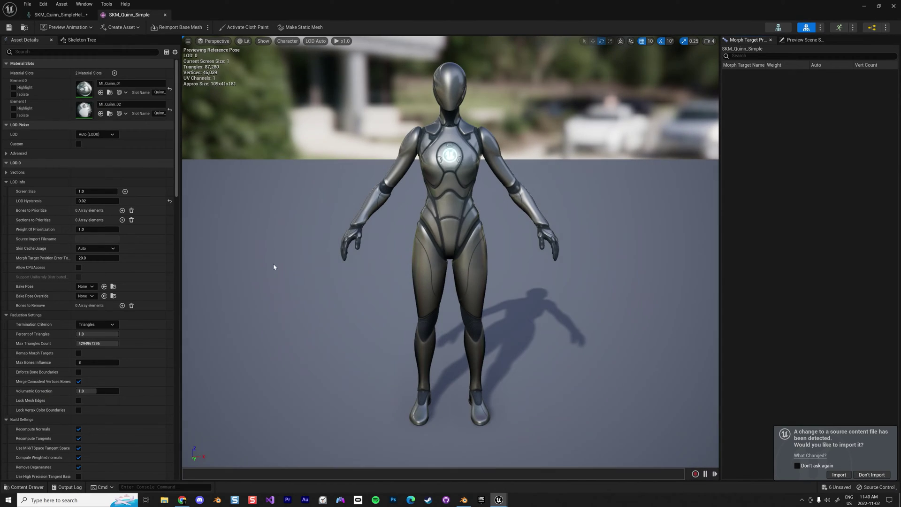
click(778, 27)
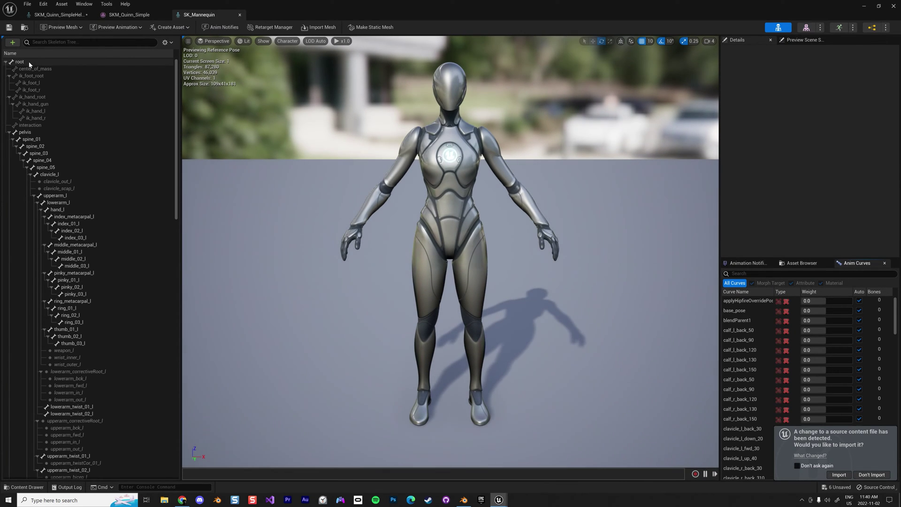
click(866, 7)
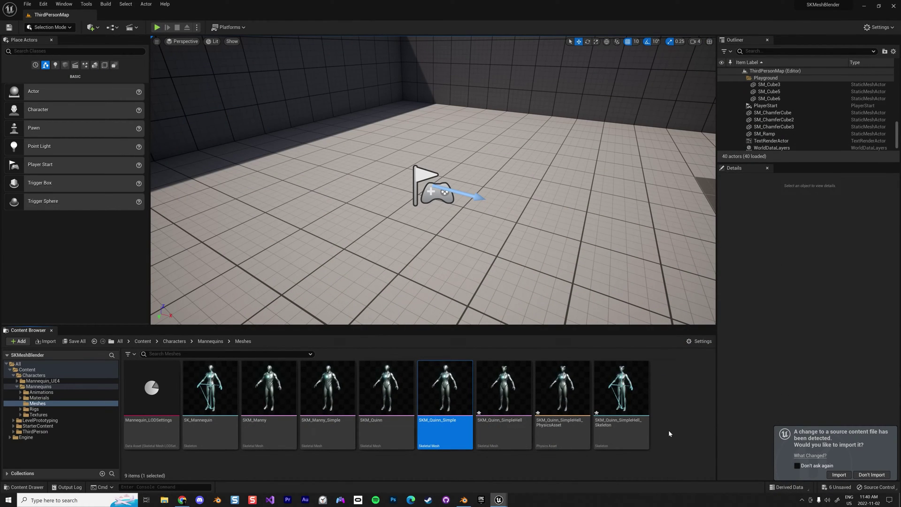
- Accept the pending source file import and force delete the SKM_Quinn_SimpleHell skeletal mesh, physics asset and skeleton
click(840, 475)
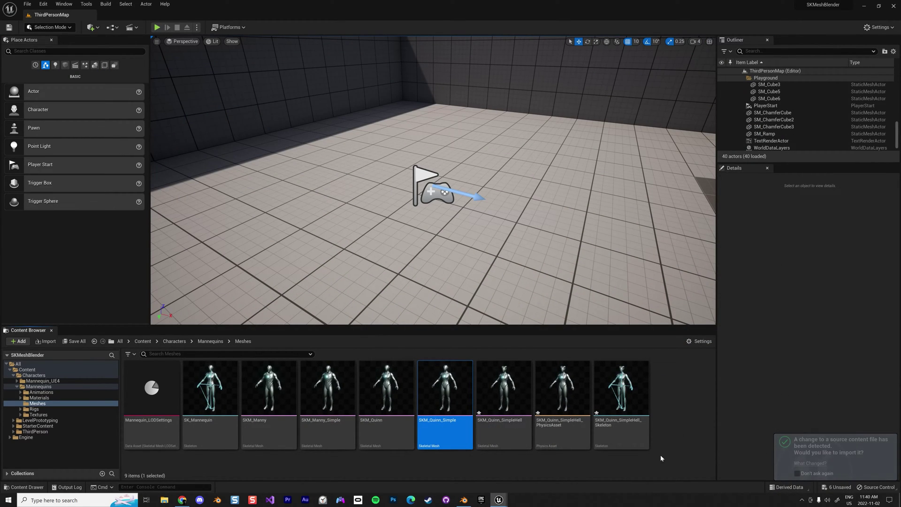
click(619, 436)
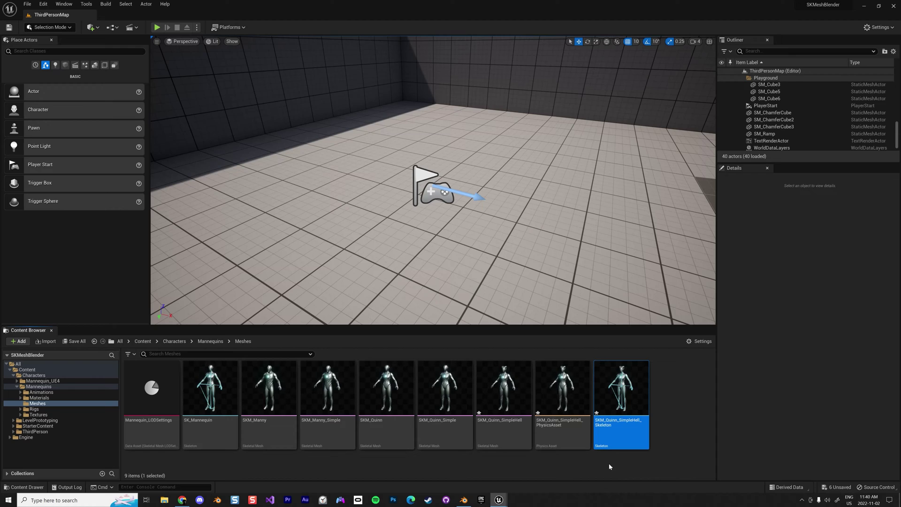
ctrl+click(513, 436)
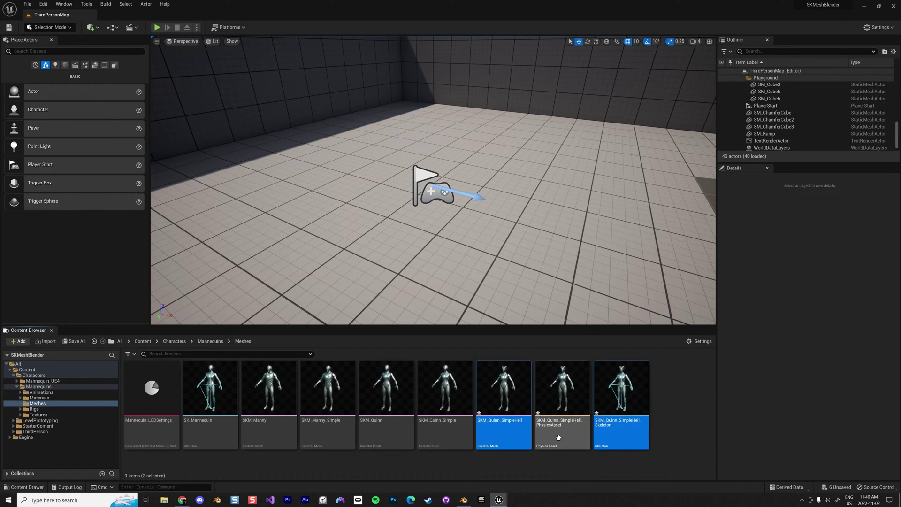
ctrl+click(560, 422)
key(Delete)
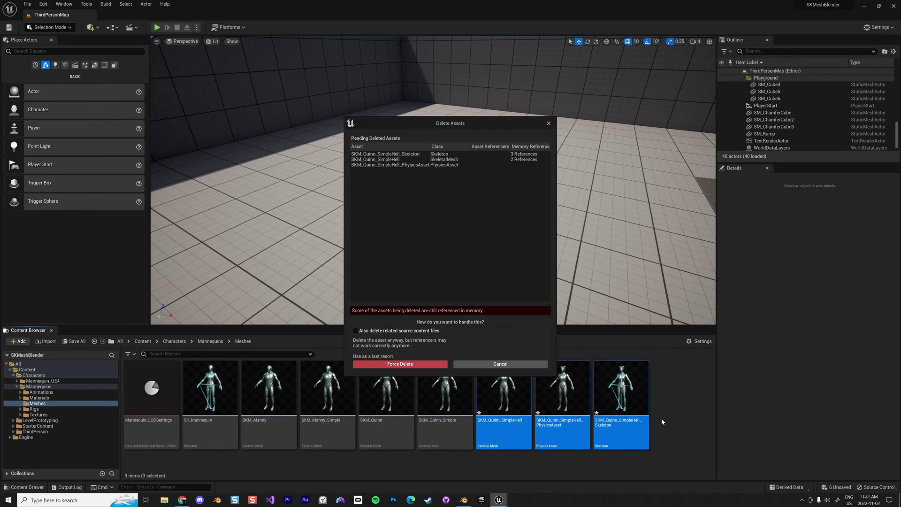
click(412, 365)
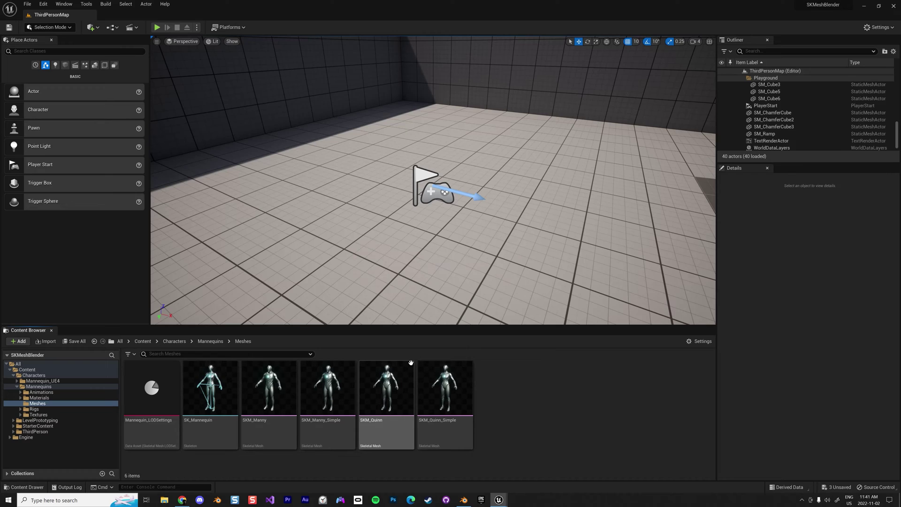
- Switch to Blender and export only the root armature and SKM_Quinn_Simple_LOD0 as FBX, overwriting SKM_Quinn_SimpleHell.fbx
click(464, 500)
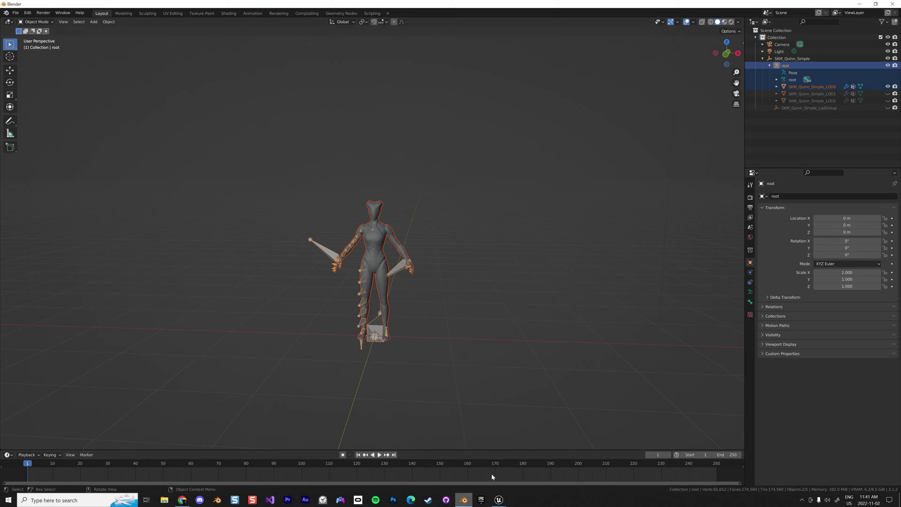
click(792, 58)
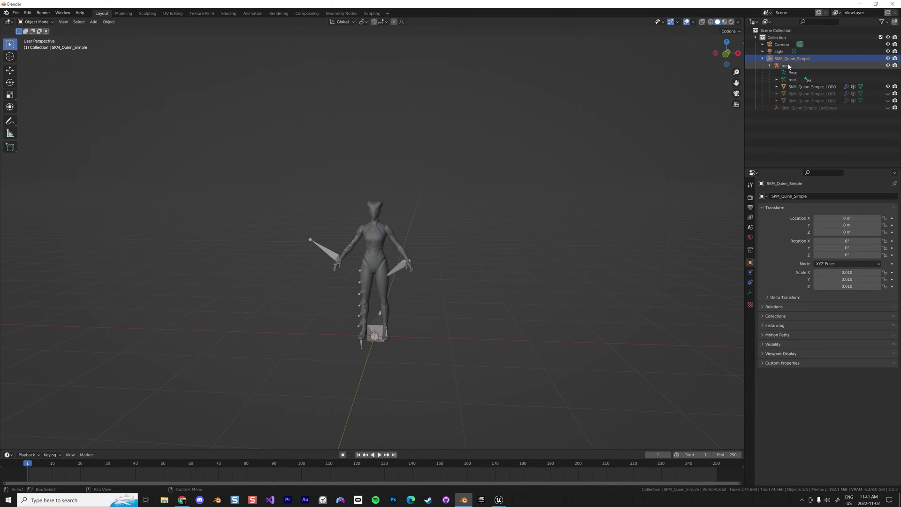
click(785, 65)
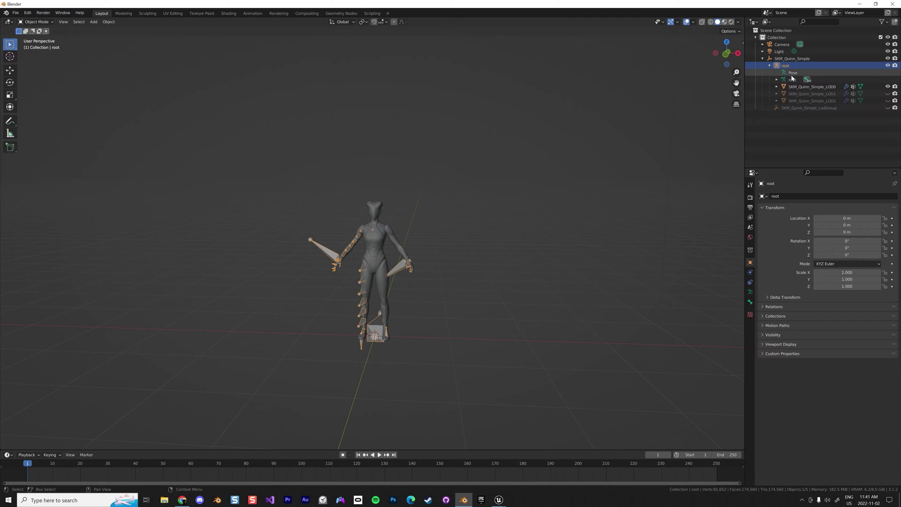
shift+click(788, 86)
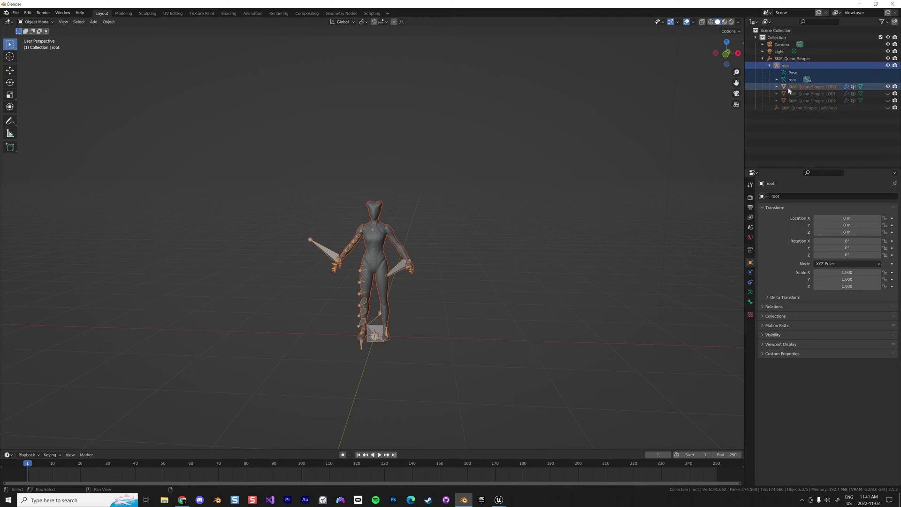
click(15, 13)
mouse_move(37, 120)
click(110, 185)
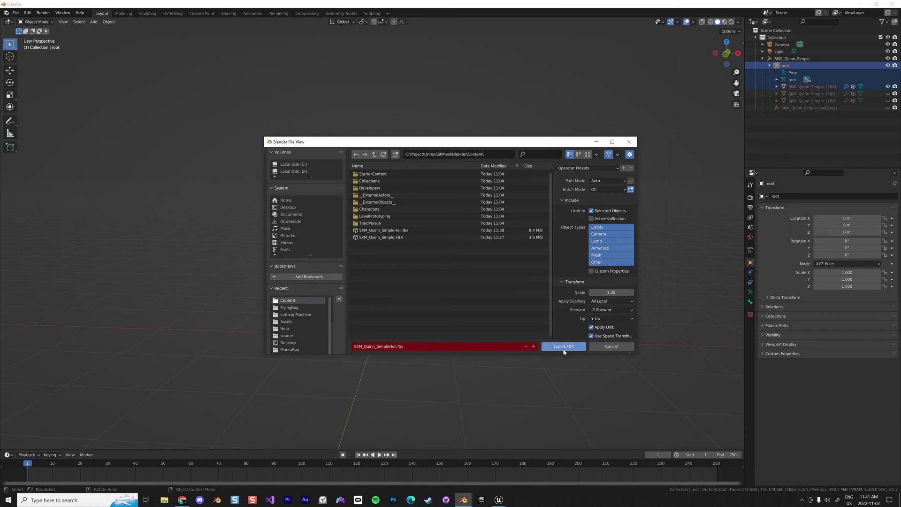
click(413, 230)
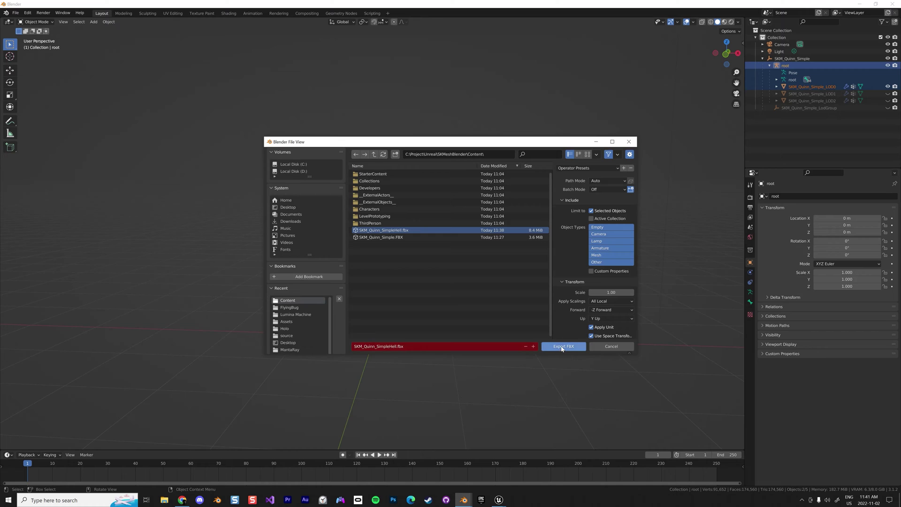
click(562, 346)
- Switch to Unreal Editor and import SKM_Quinn_SimpleHell.fbx into the Mannequins Meshes folder with Skeleton set to SK_Mannequin
mouse_move(499, 499)
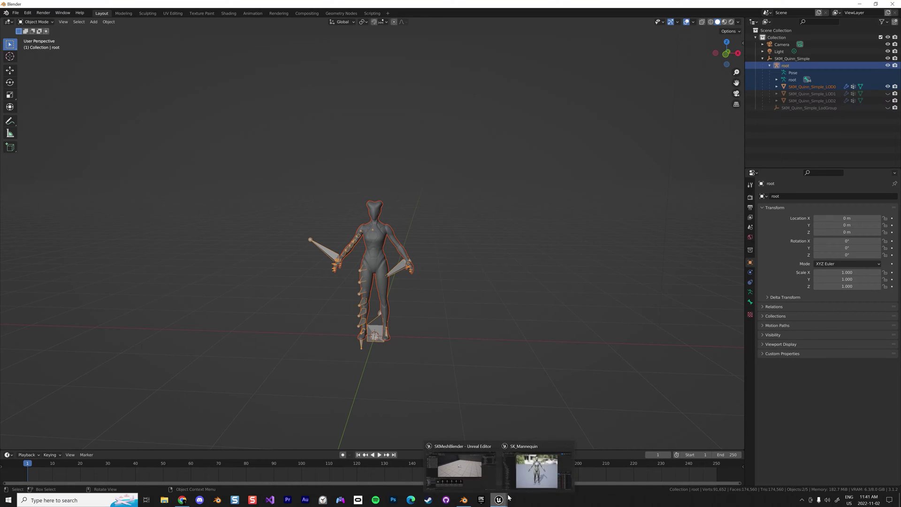
click(490, 469)
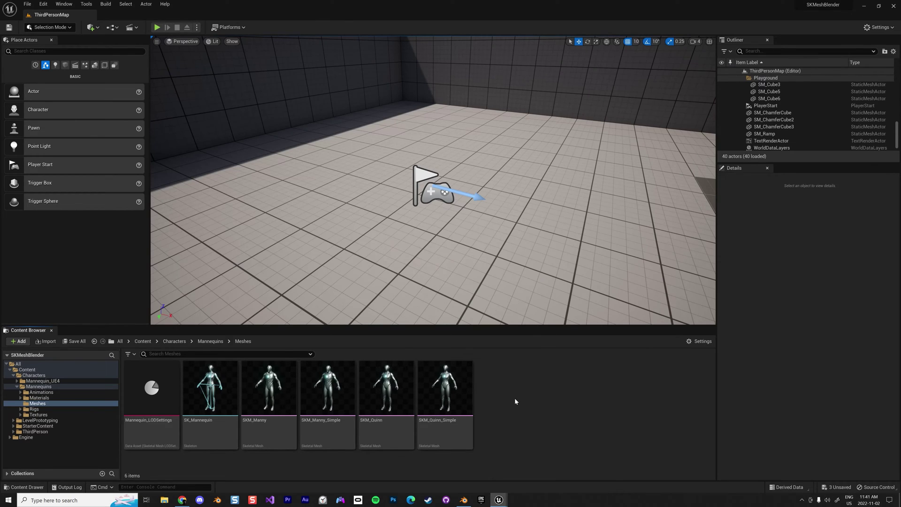
right_click(514, 398)
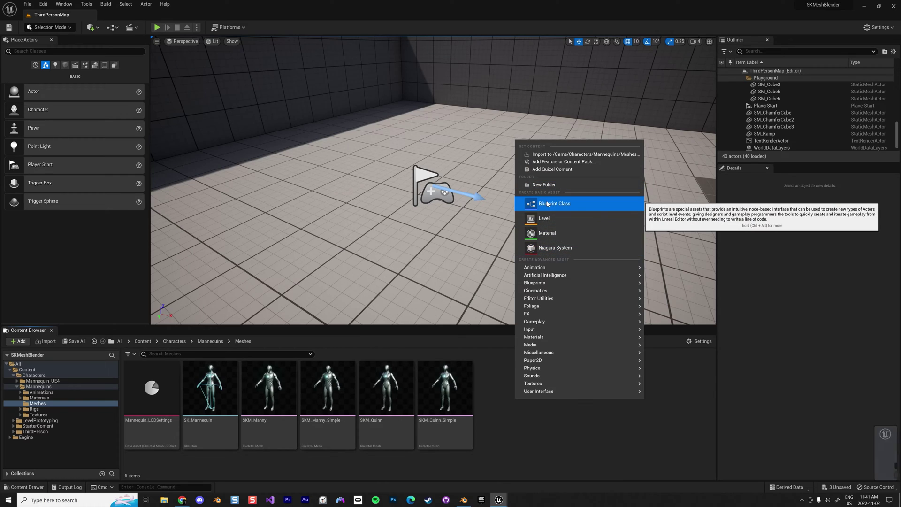
click(554, 155)
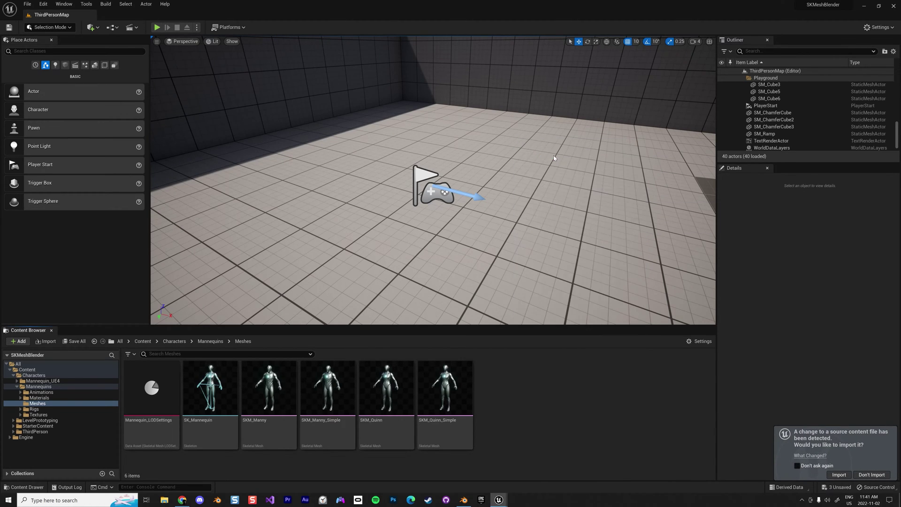
click(249, 186)
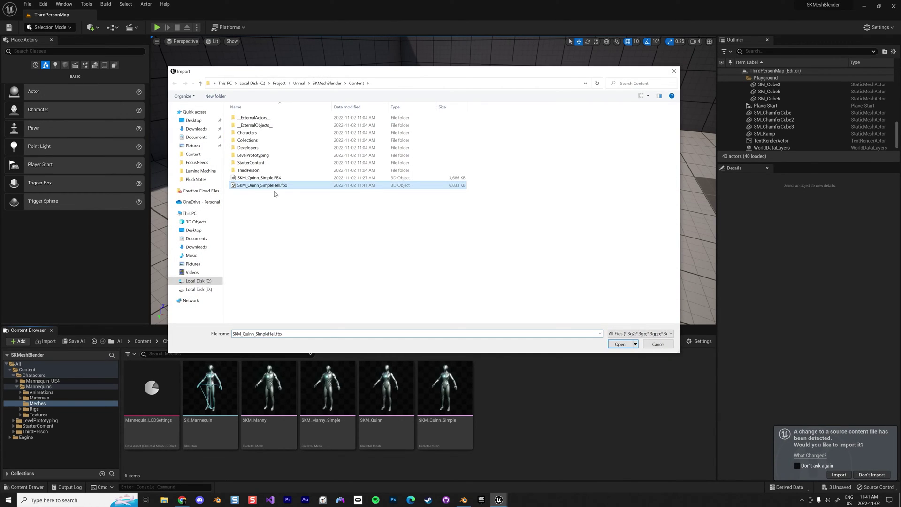
click(619, 344)
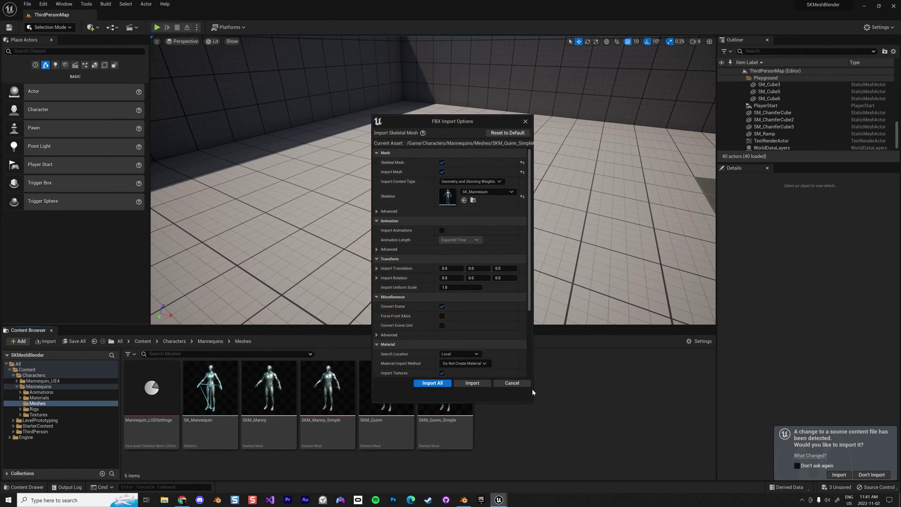
click(521, 196)
click(511, 192)
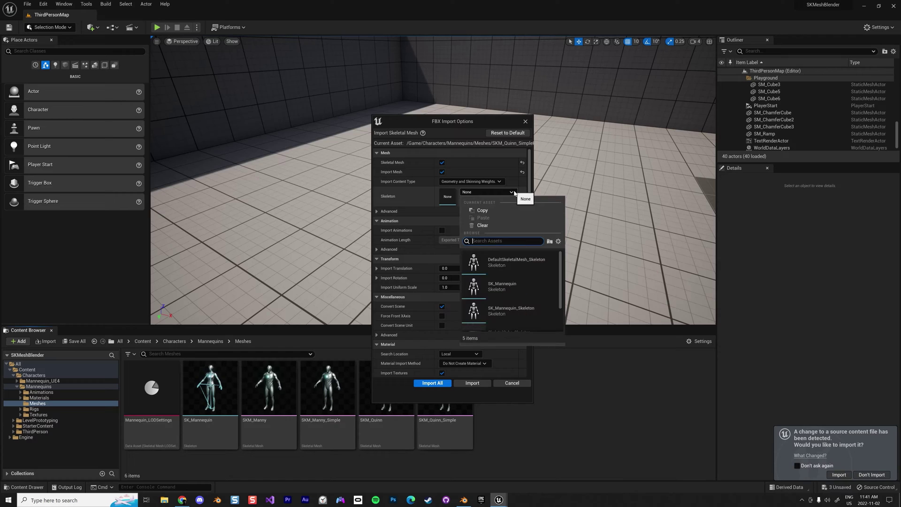
click(520, 285)
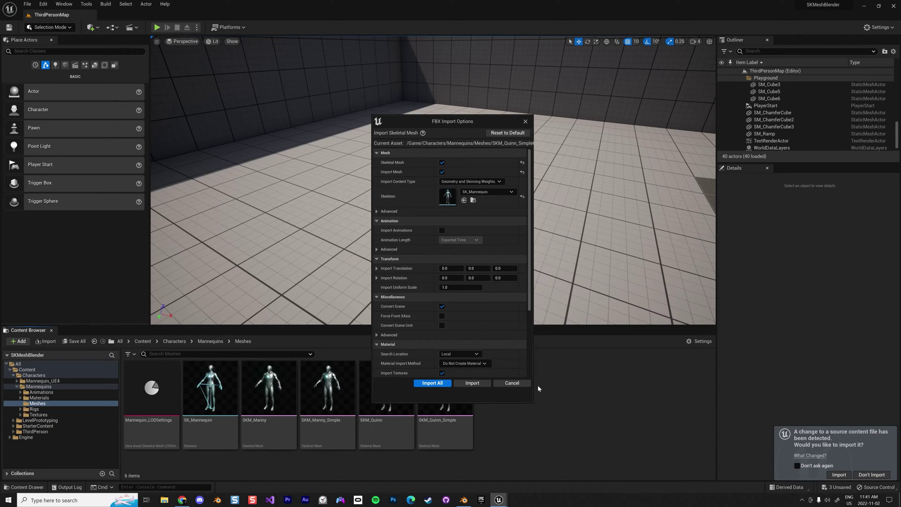
click(439, 384)
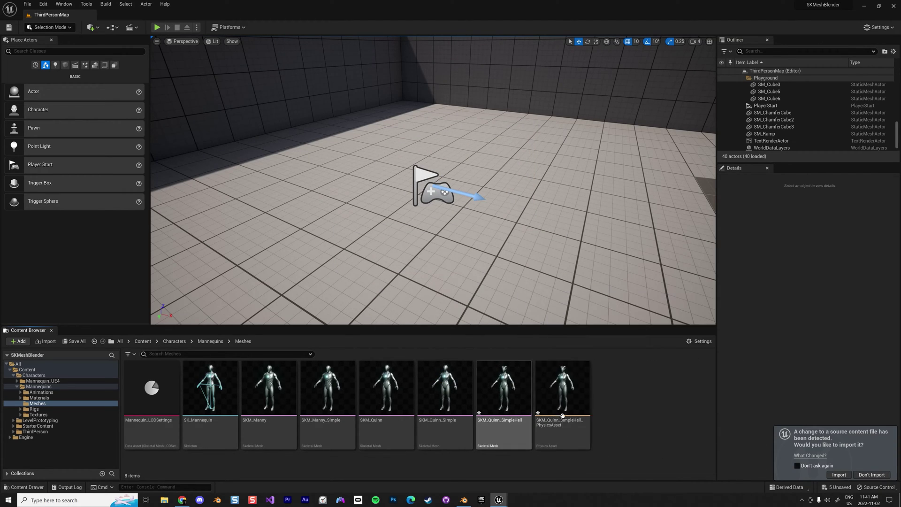
- Place the original SKM_Quinn_Simple skeletal mesh on the level floor beside the player start
click(572, 430)
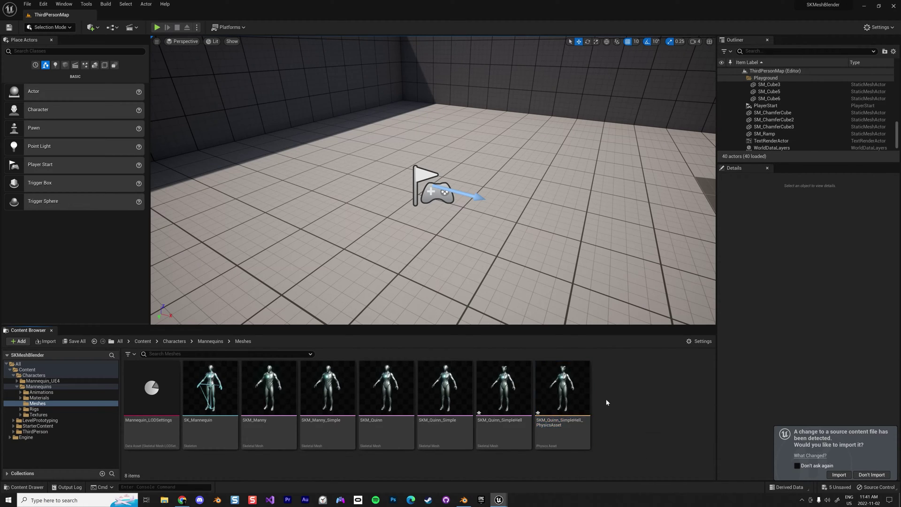
click(519, 398)
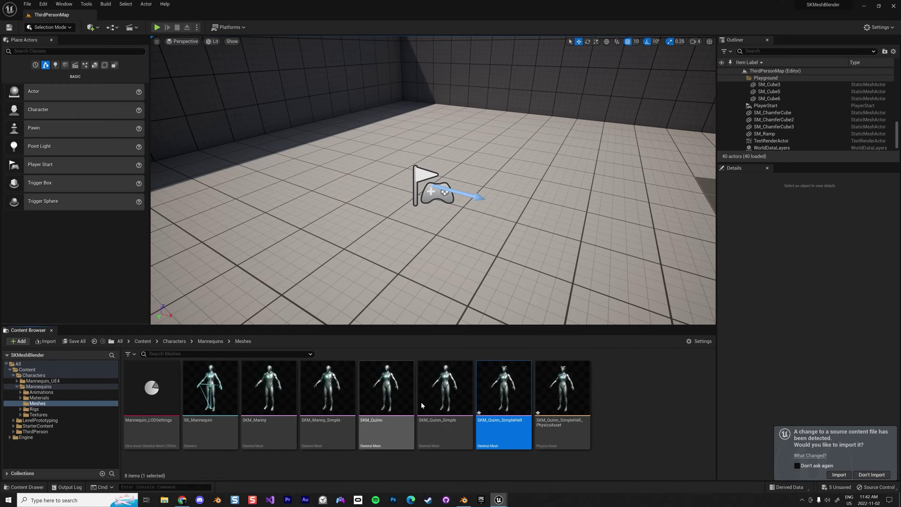
drag(445, 390, 372, 180)
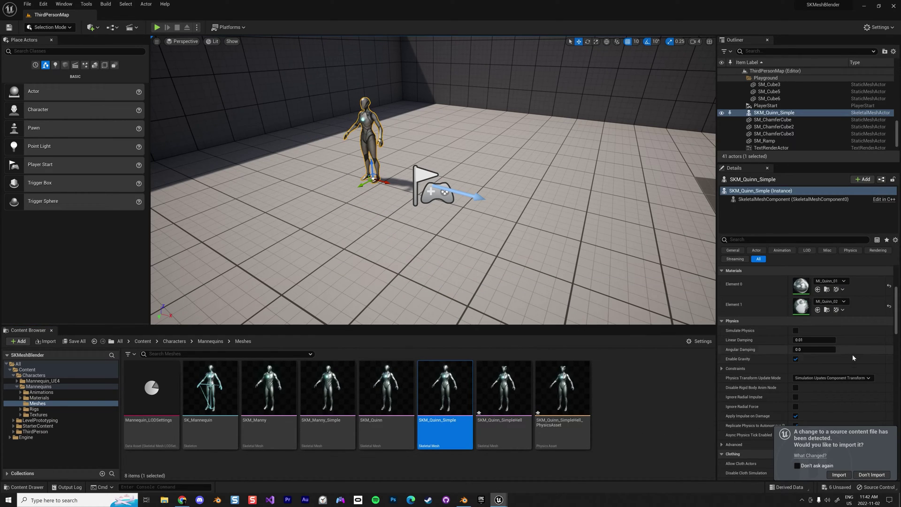
- Set the placed SKM_Quinn_Simple actor's Animation Mode to Use Animation Asset and its Anim to Play to MF_Idle
scroll(845, 366, up, 5)
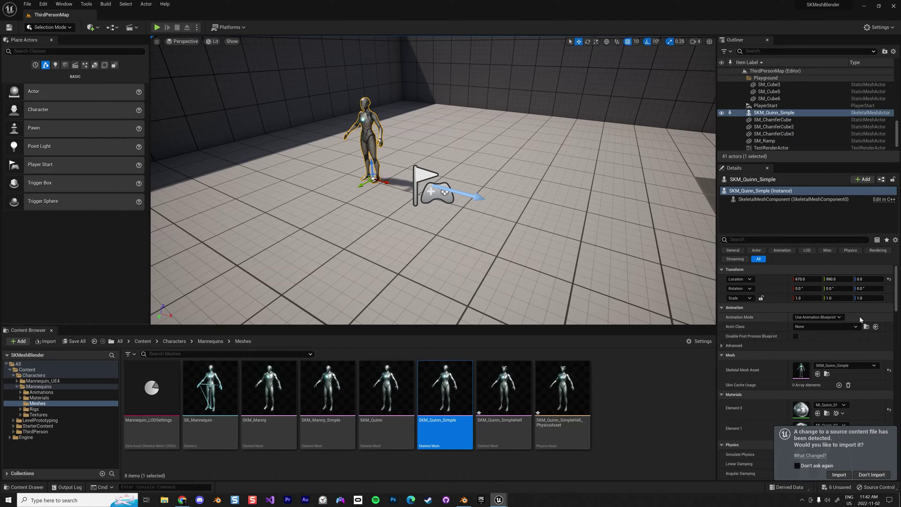
click(845, 317)
click(810, 332)
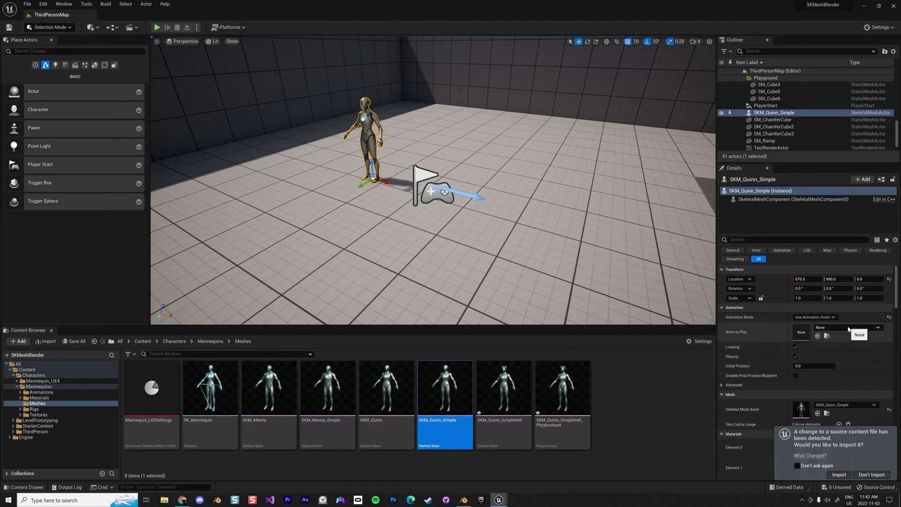
click(848, 328)
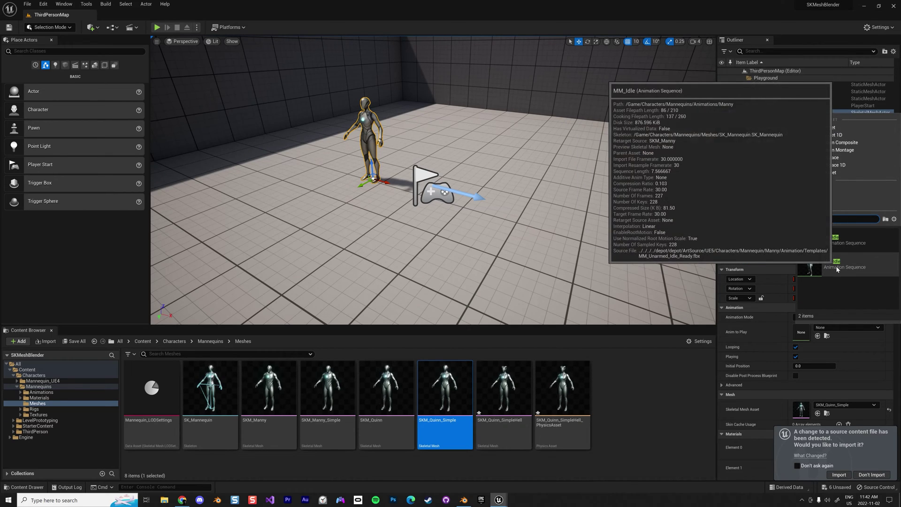
click(846, 244)
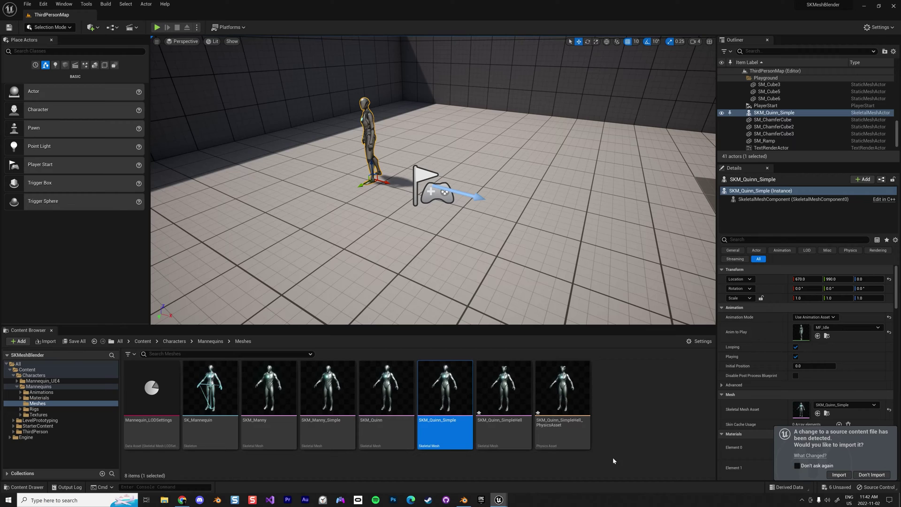
- Place SKM_Quinn_SimpleHell beside the original mannequin and set it to Use Animation Asset with MF_Idle as Anim to Play
drag(504, 389, 413, 201)
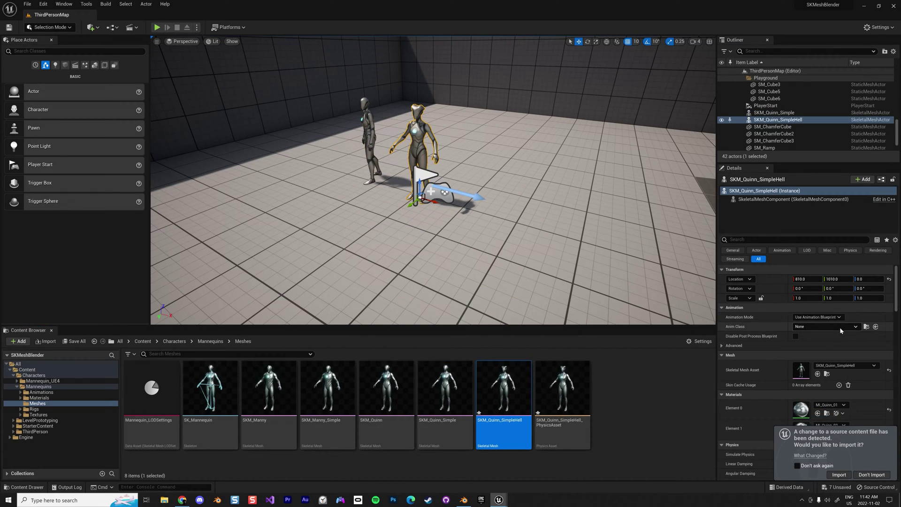
click(820, 318)
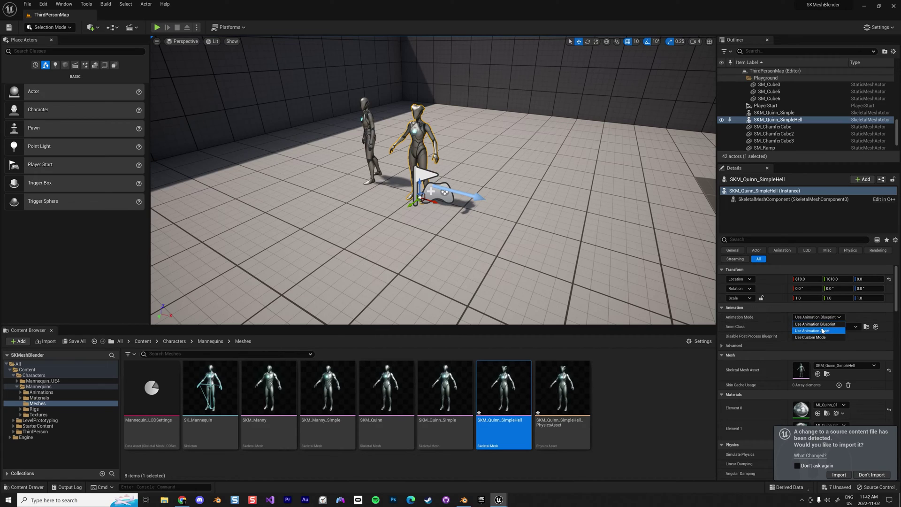
click(822, 330)
click(861, 326)
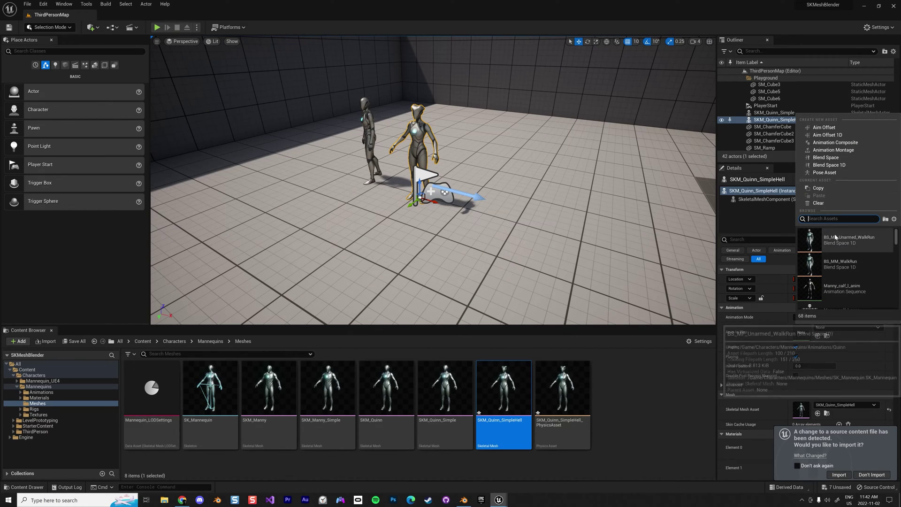
text(idle)
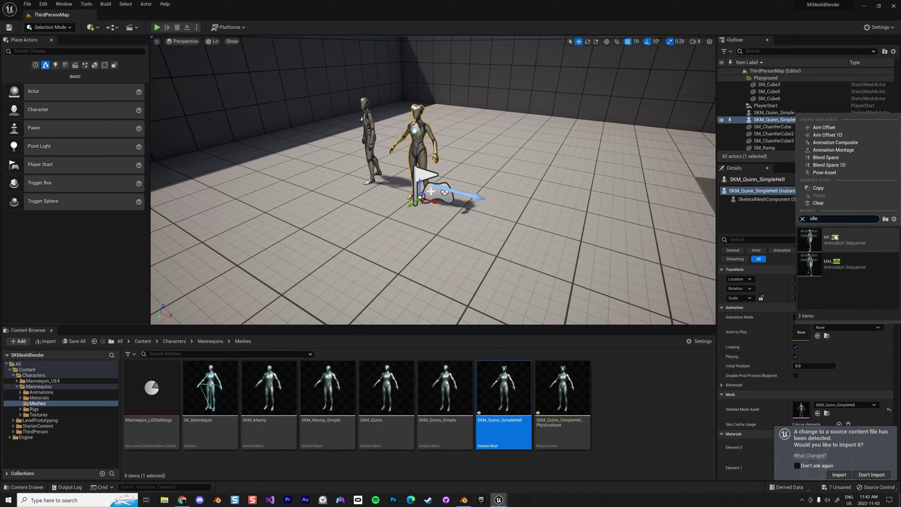
click(841, 241)
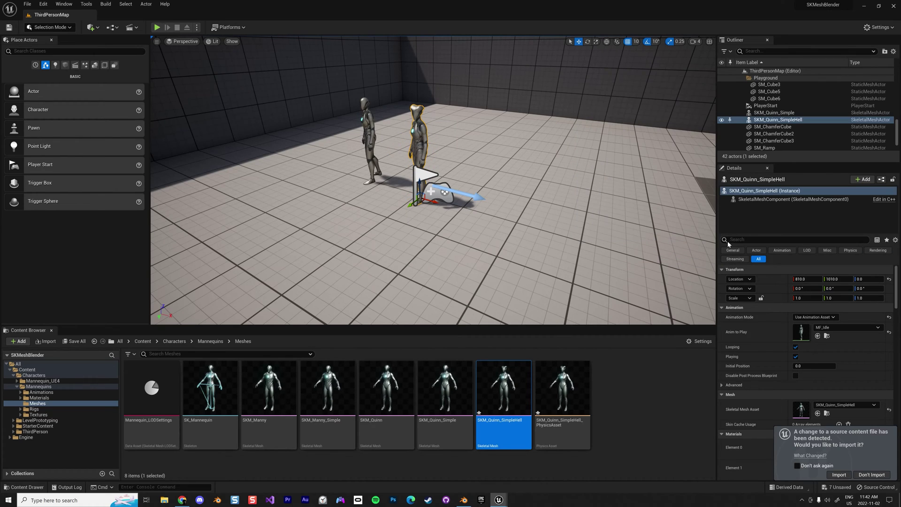
- Play the level, run the character around the two placed mannequins to compare their idle animations, and end the session
click(157, 27)
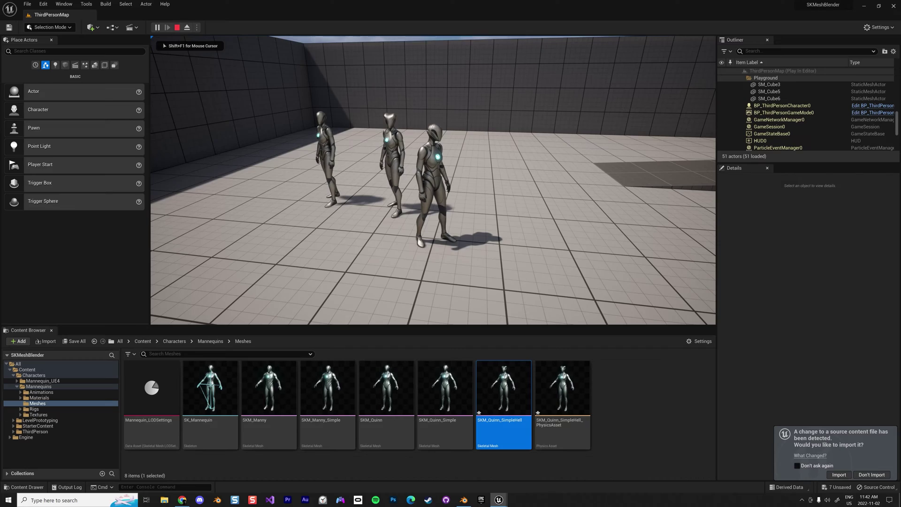
key(w)
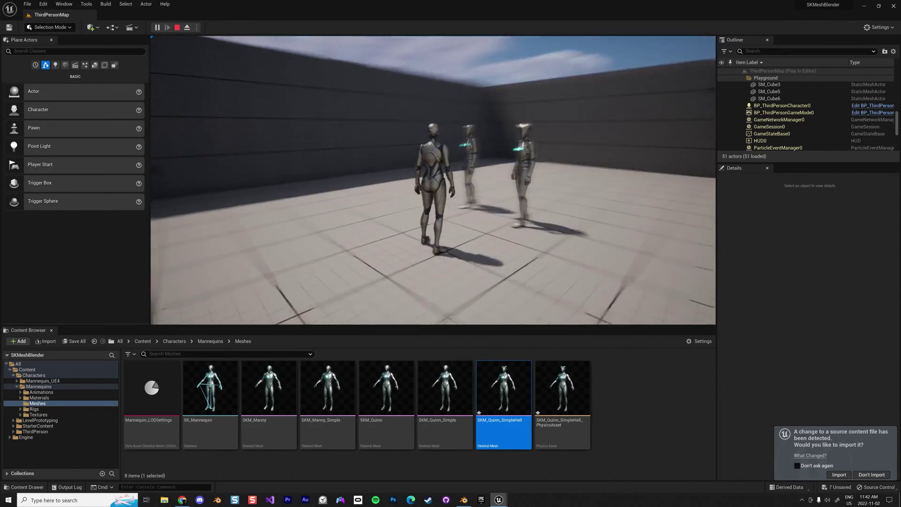
key(a)
key(s)
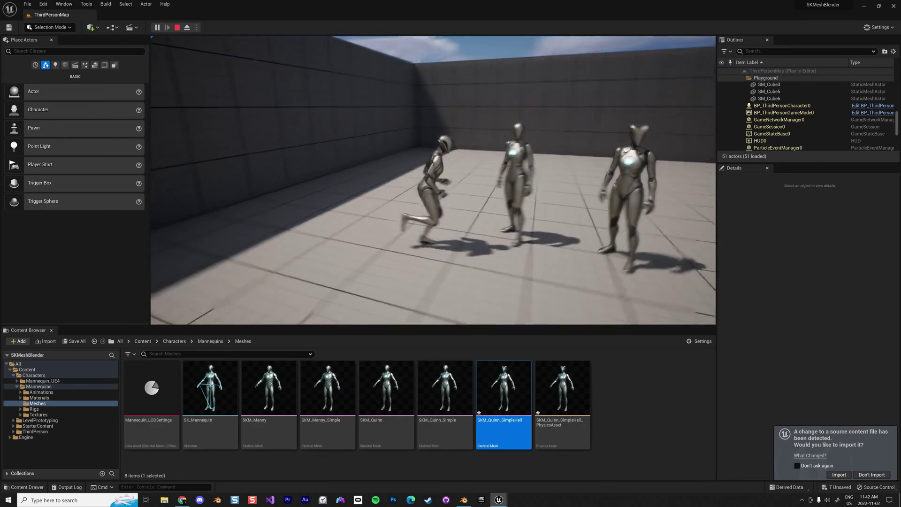
key(w)
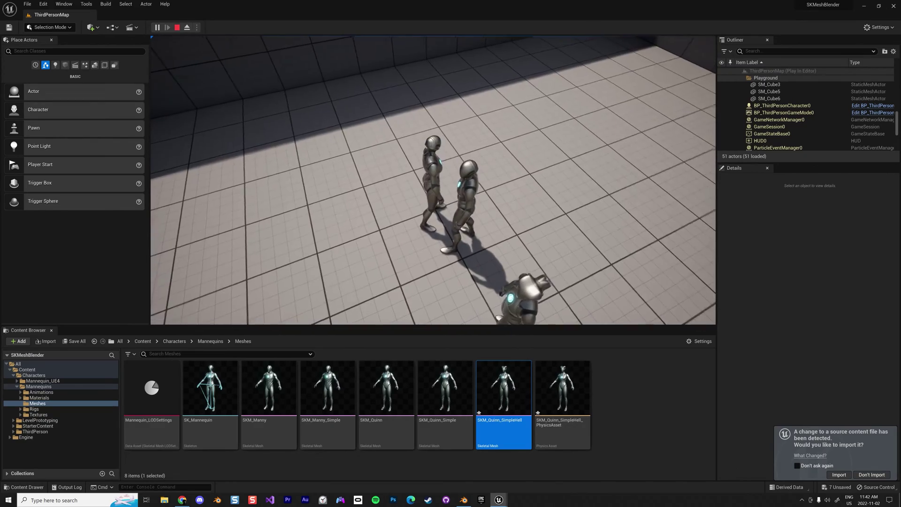
key(s)
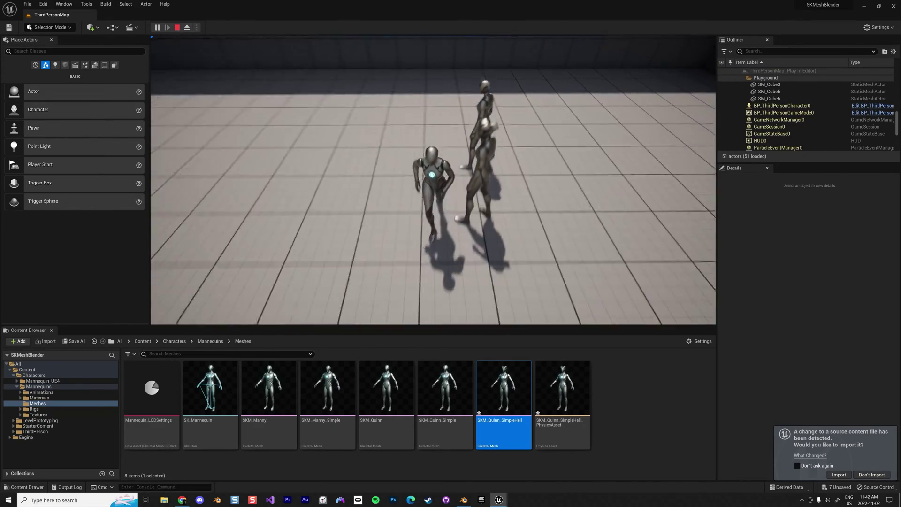
key(w)
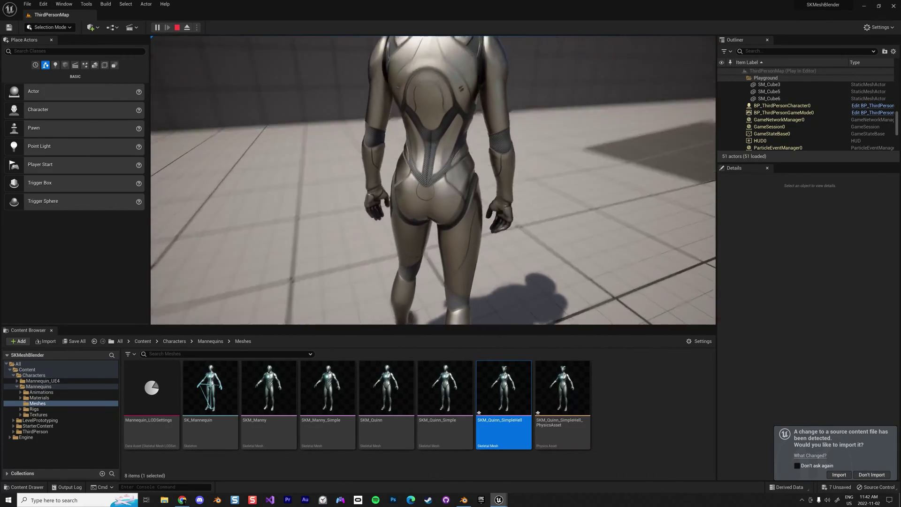
key(Escape)
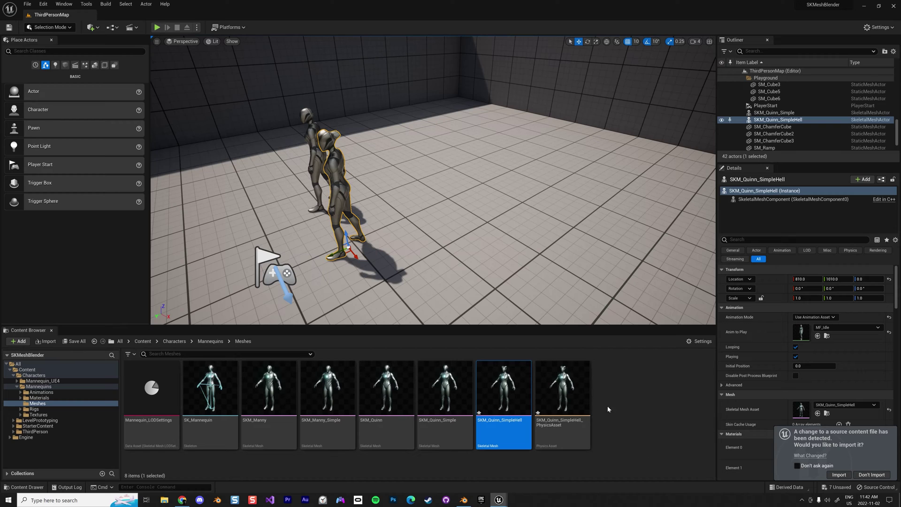
- Compare the bodies of SKM_Quinn_SimpleHell_PhysicsAsset with those of the physics asset used by SKM_Quinn, PA_Mannequin
double_click(575, 402)
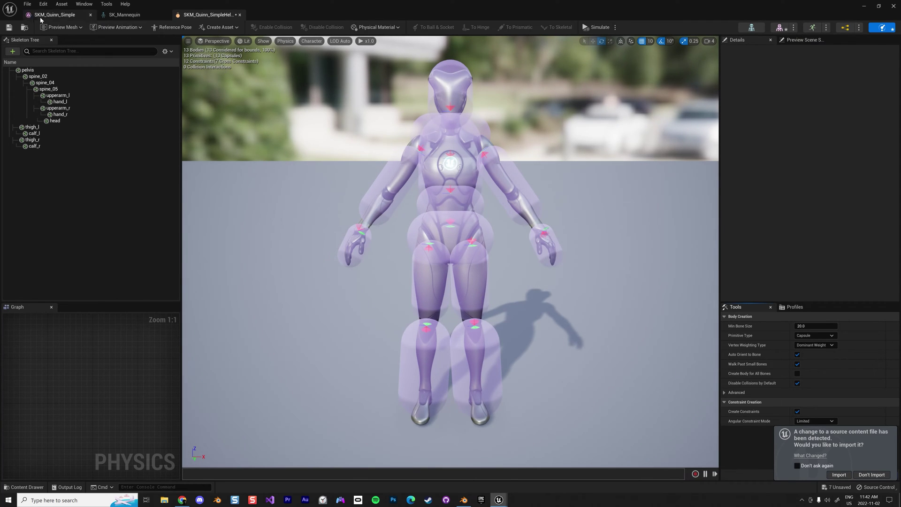
click(863, 7)
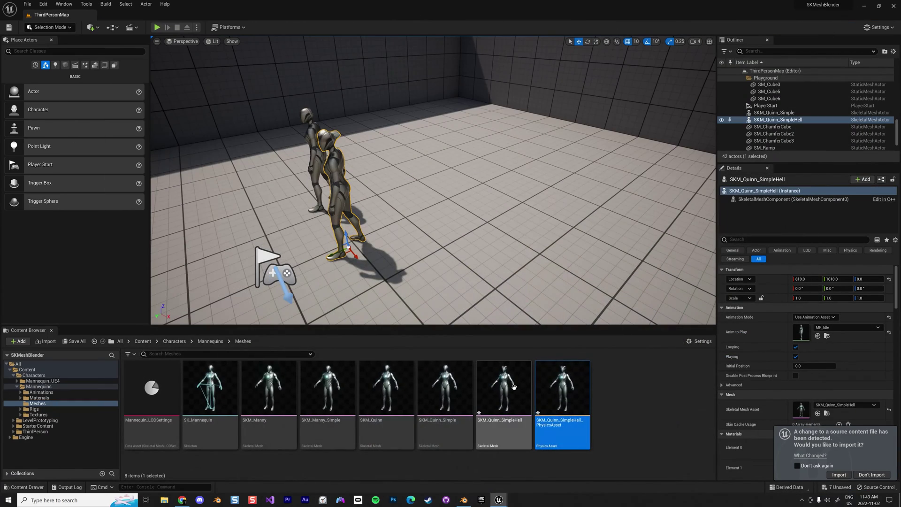
double_click(388, 402)
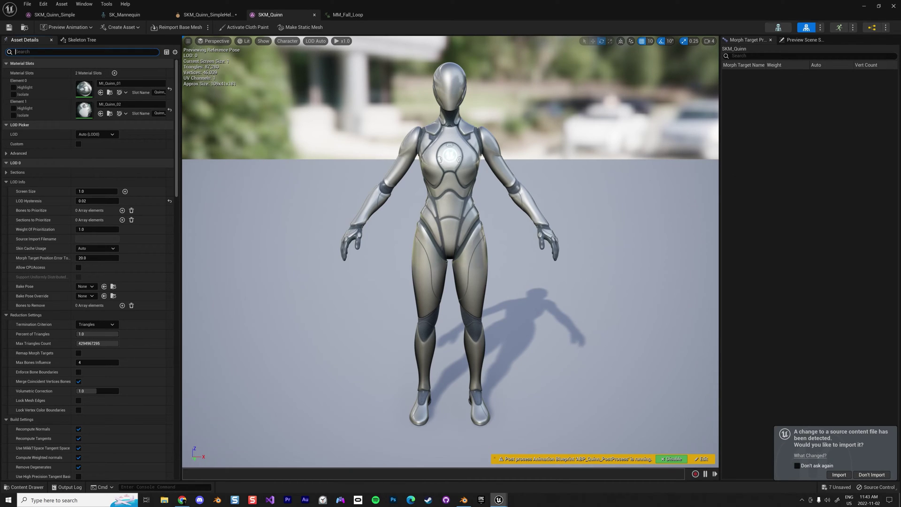
text(phys)
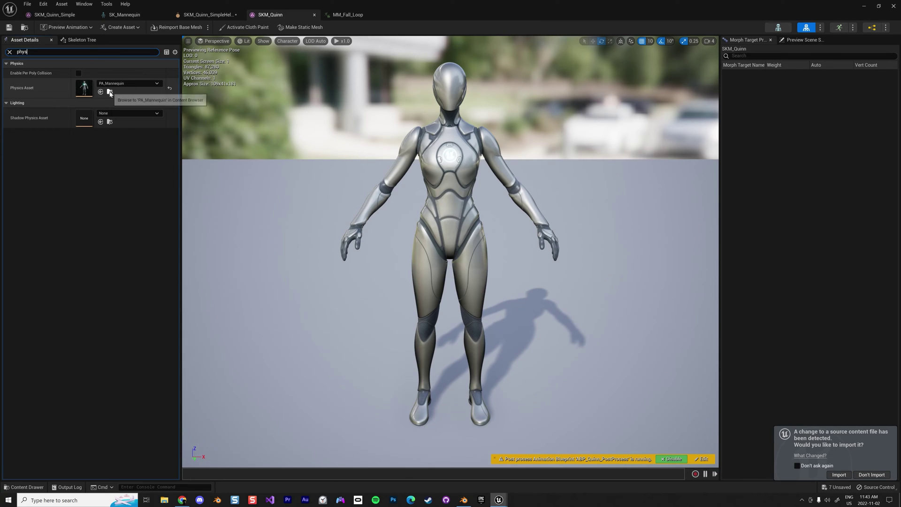
click(110, 92)
click(864, 7)
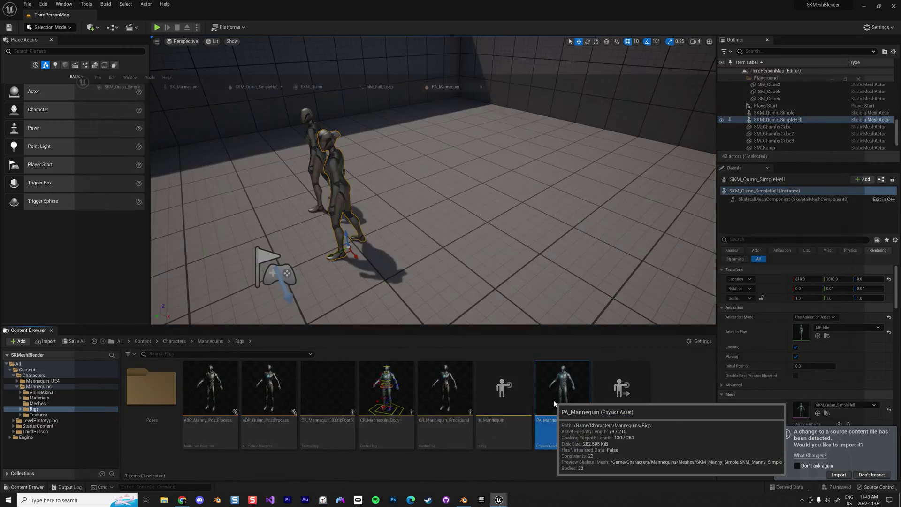
double_click(554, 401)
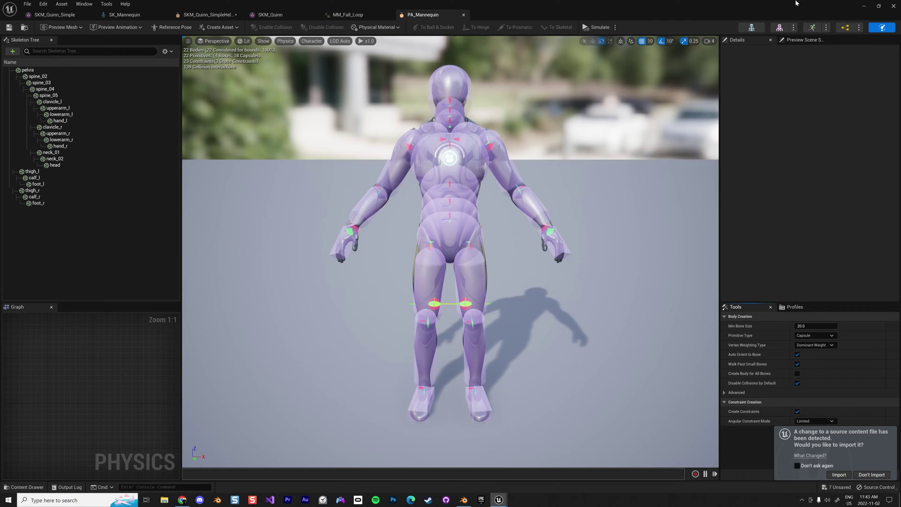
click(867, 8)
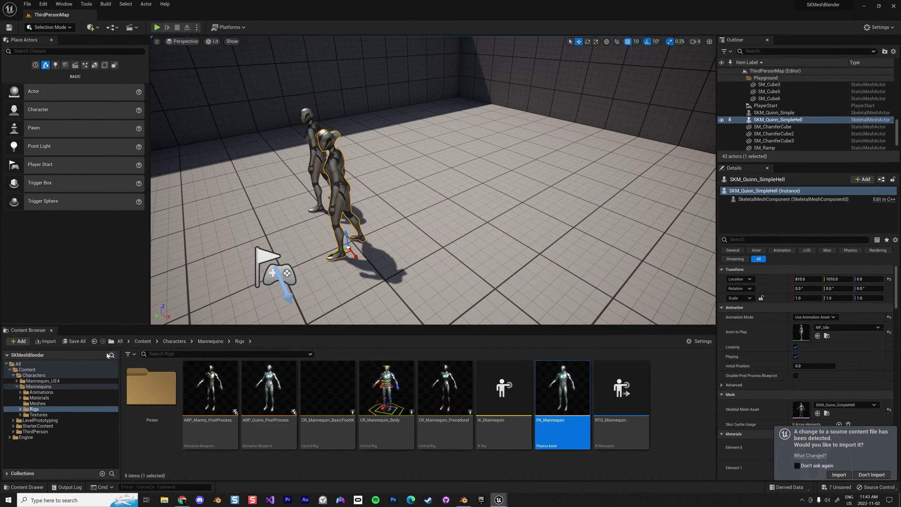
- Force-delete SKM_Quinn_SimpleHell_PhysicsAsset from the Mannequins Meshes folder
click(38, 403)
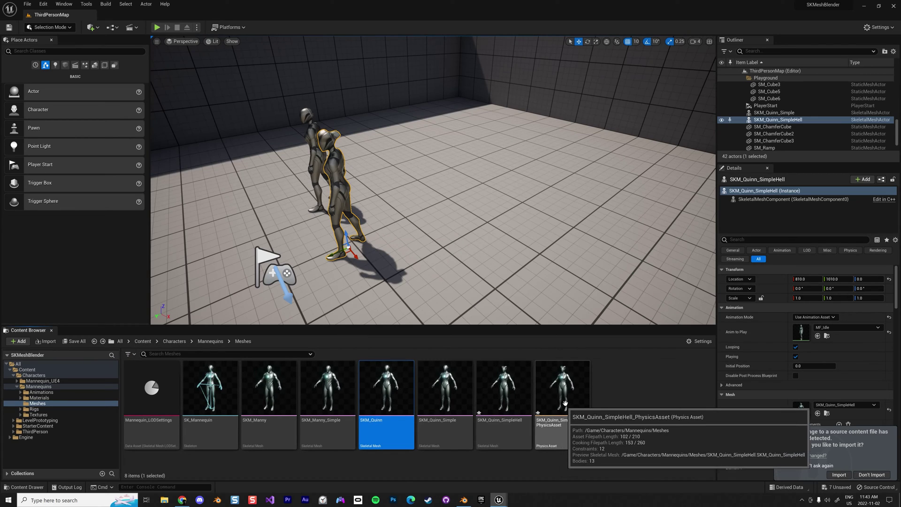
click(564, 403)
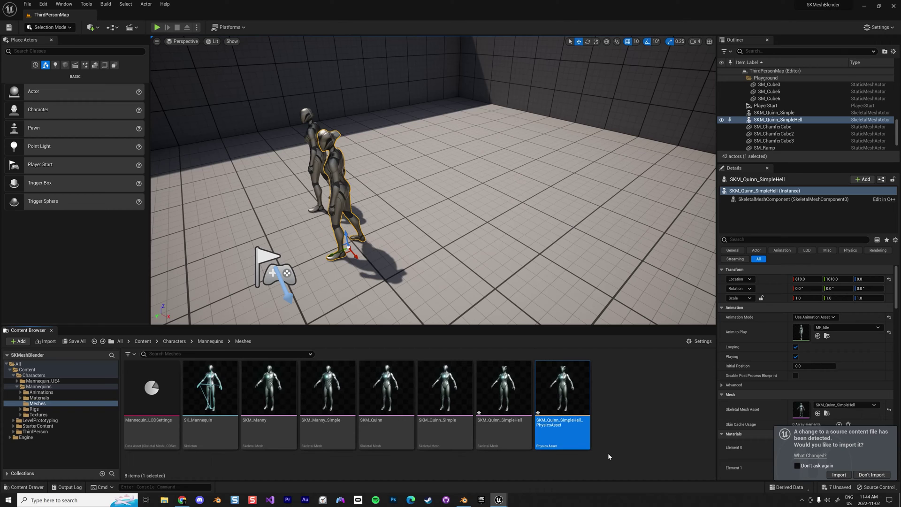
double_click(579, 435)
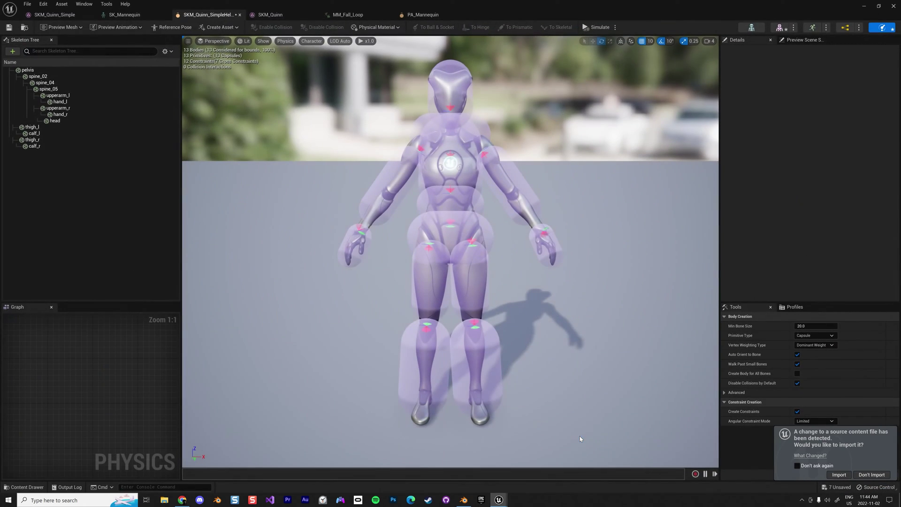
click(894, 7)
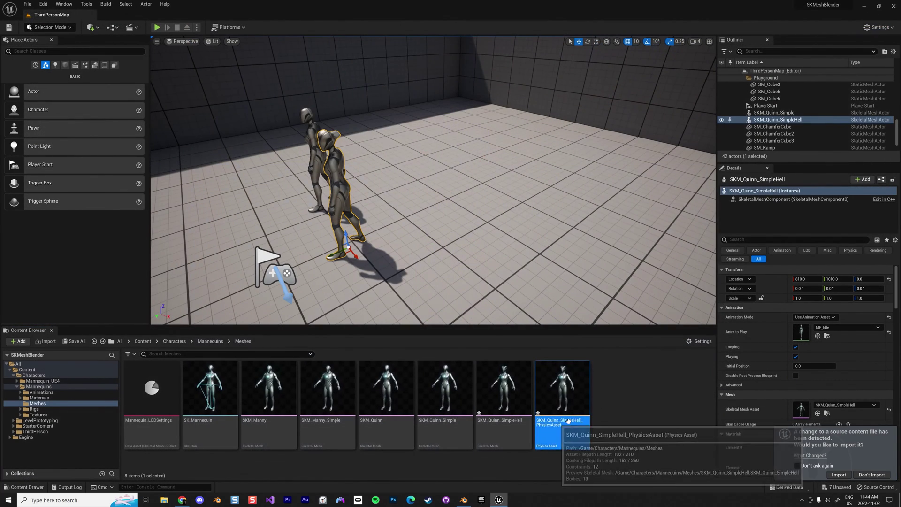
key(Delete)
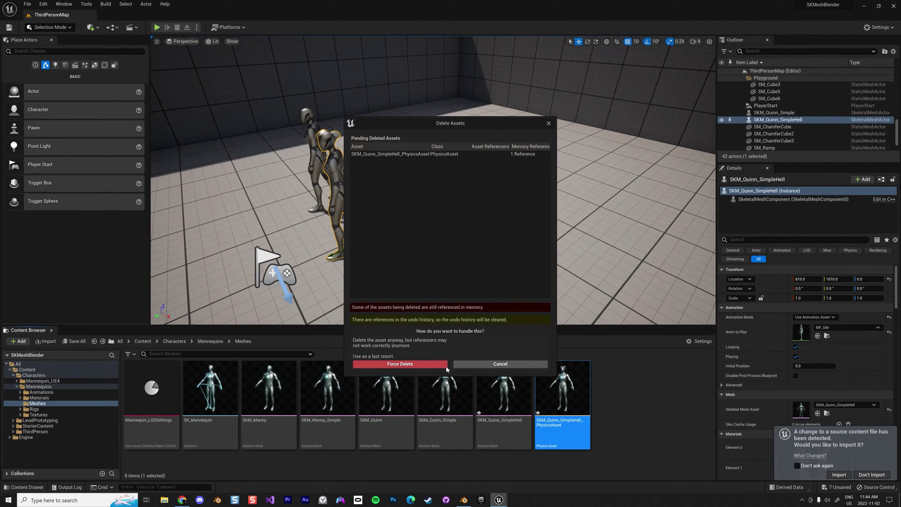
click(484, 383)
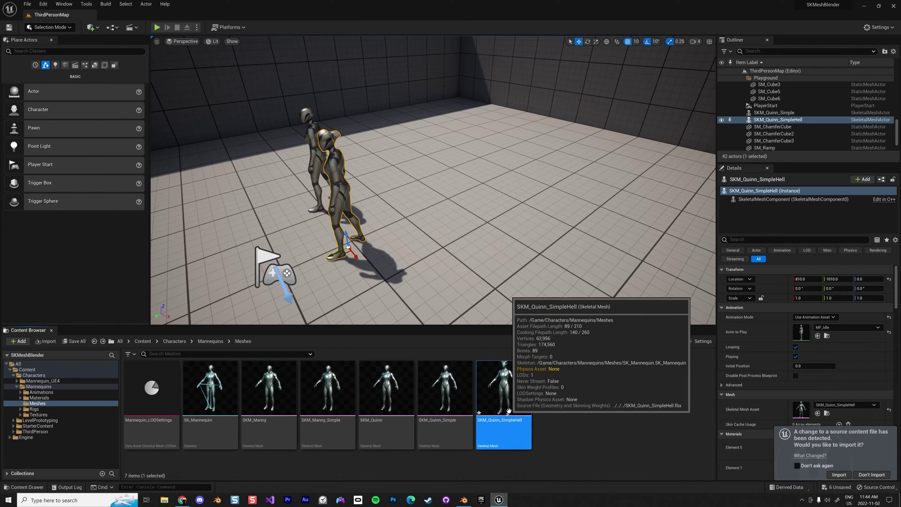
right_click(505, 423)
mouse_move(564, 173)
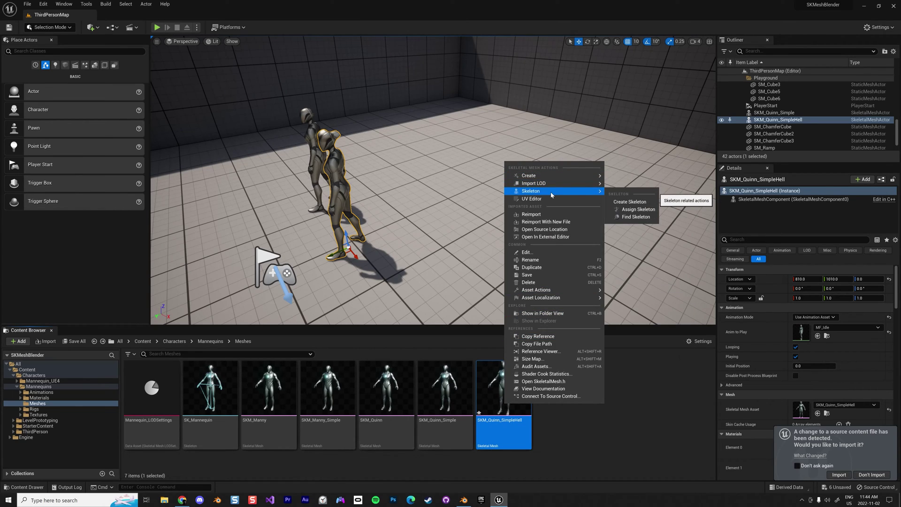
mouse_move(631, 186)
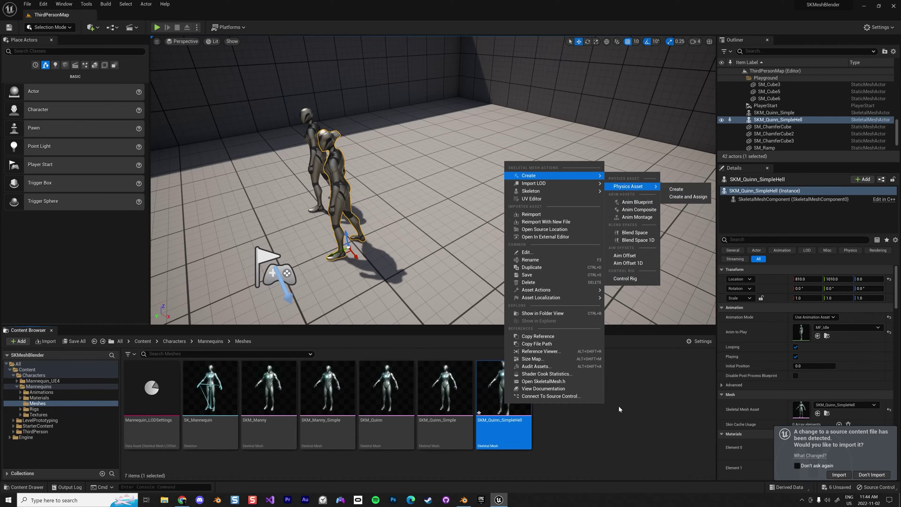
click(688, 196)
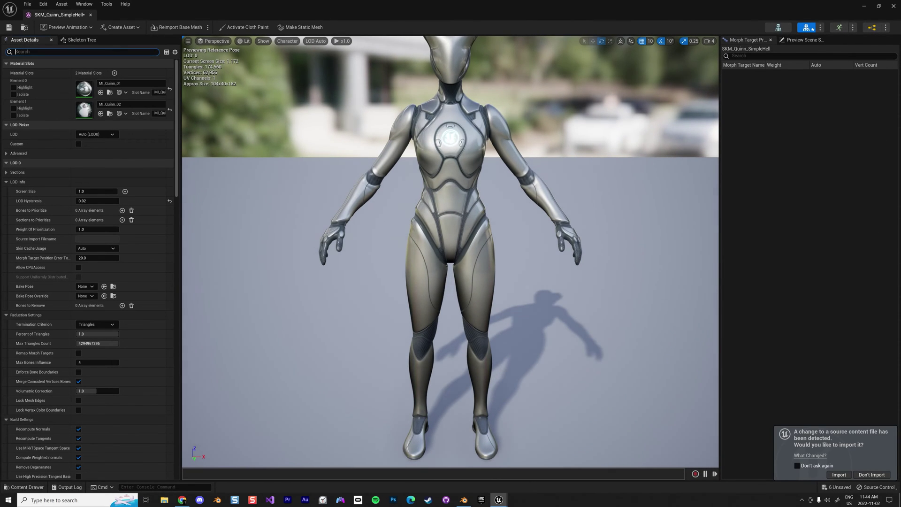
- Set the Physics Asset of the SKM_Quinn_SimpleHell skeletal mesh to PA_Mannequin
text(Phy)
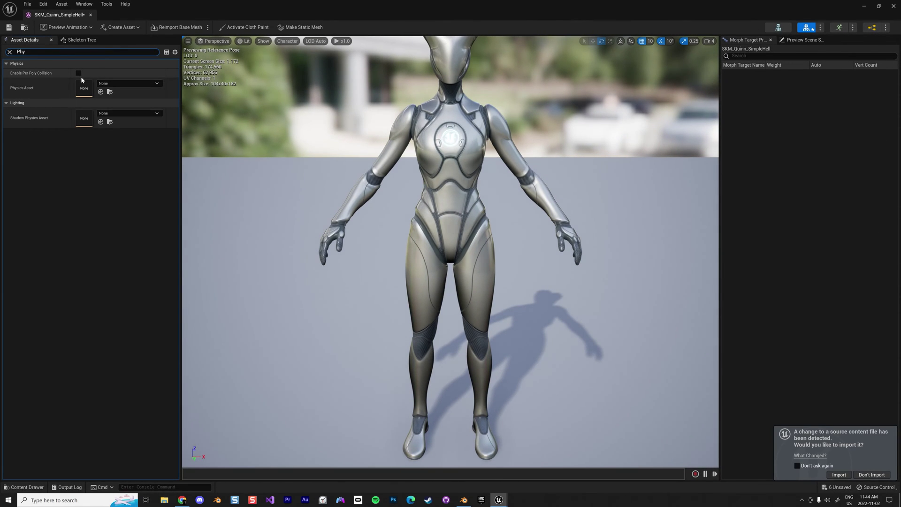
click(127, 83)
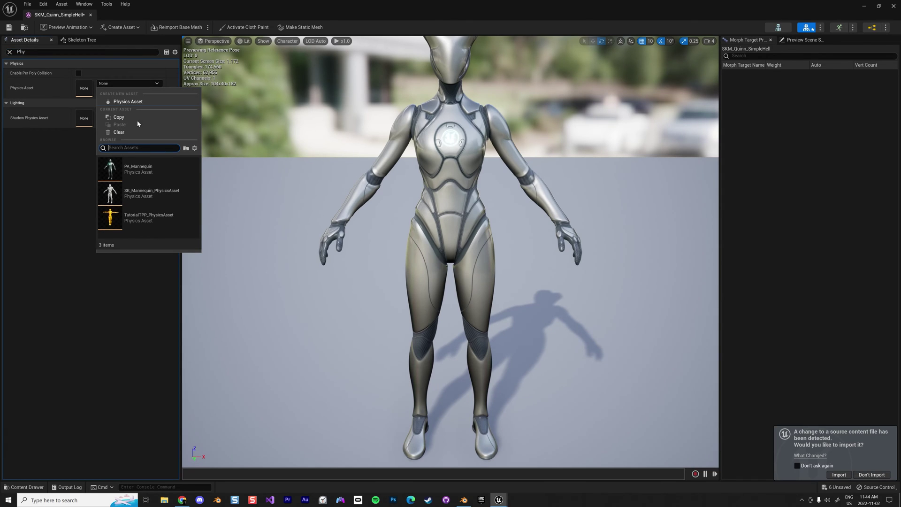
click(133, 170)
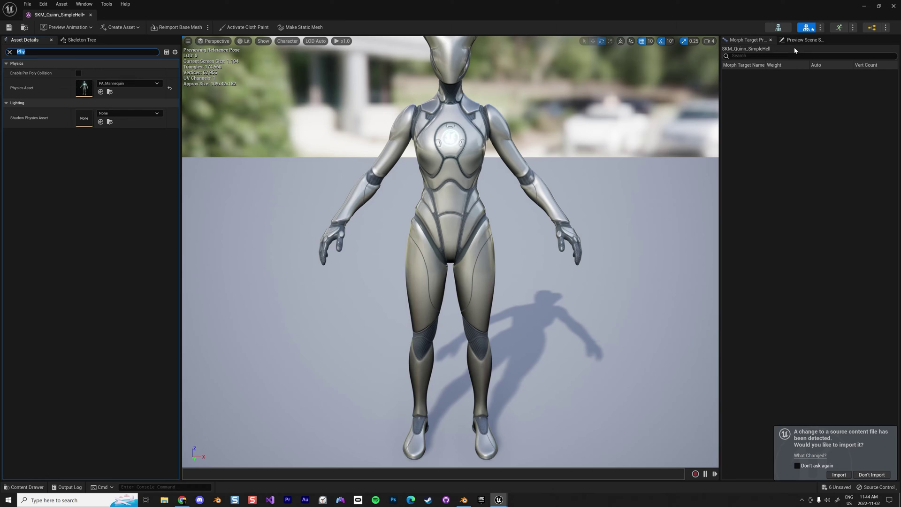
click(813, 123)
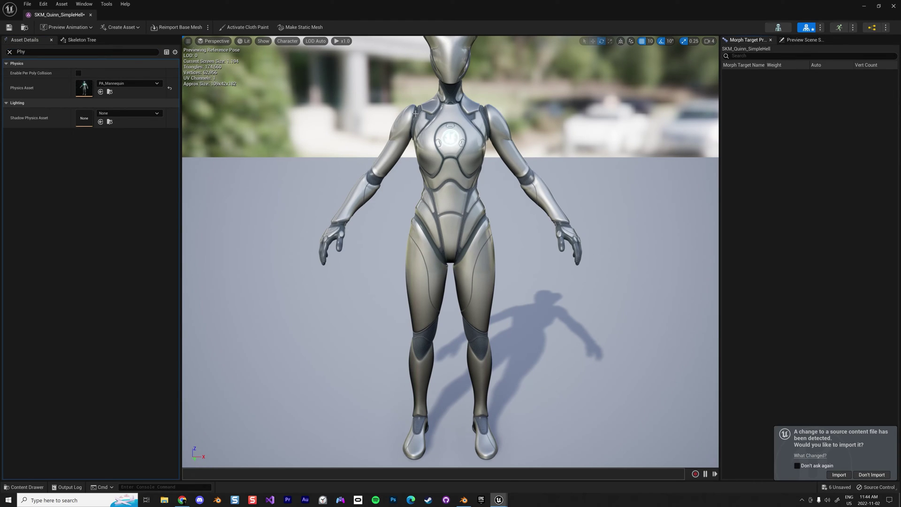
scroll(415, 113, up, 3)
- Return to the level, play it briefly to check both placed mannequins with the shared physics asset, and stop playing
click(864, 7)
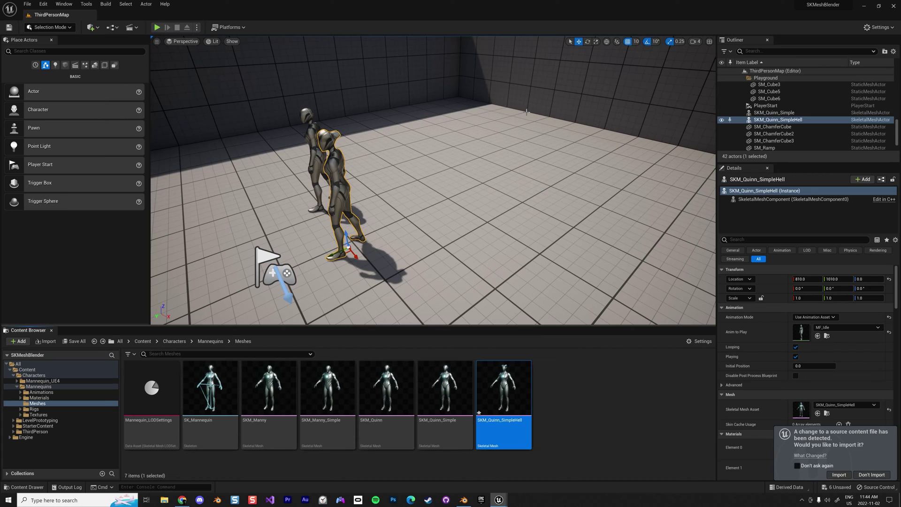
click(157, 27)
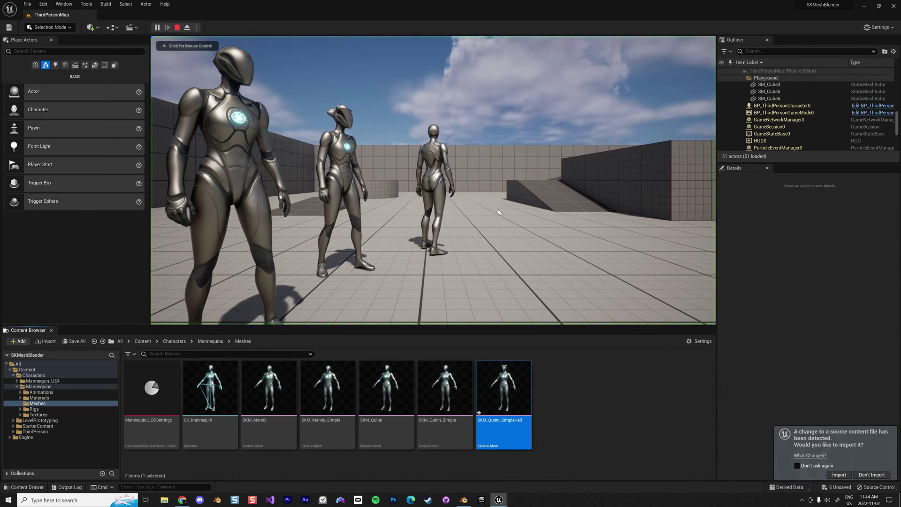
key(Escape)
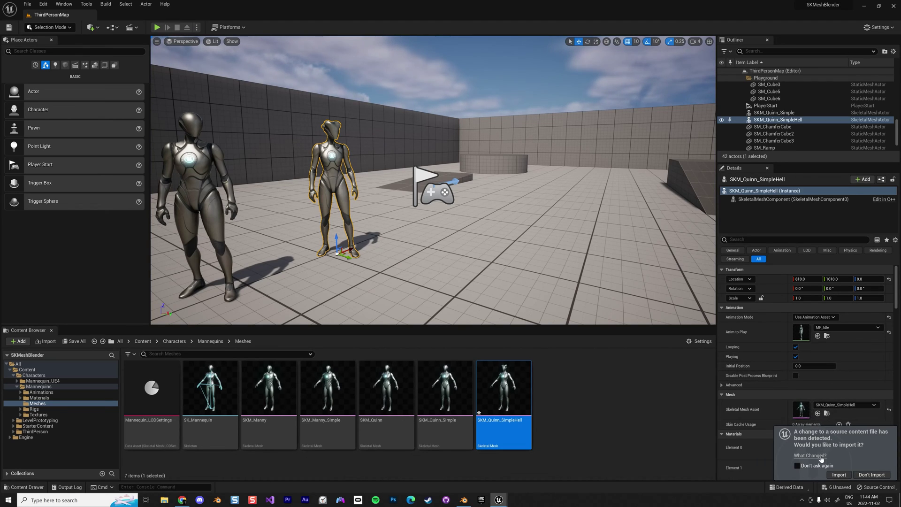
- Import the detected source file change and enable Simulate Physics on the SKM_Quinn_SimpleHell and SKM_Quinn_Simple actors
click(838, 475)
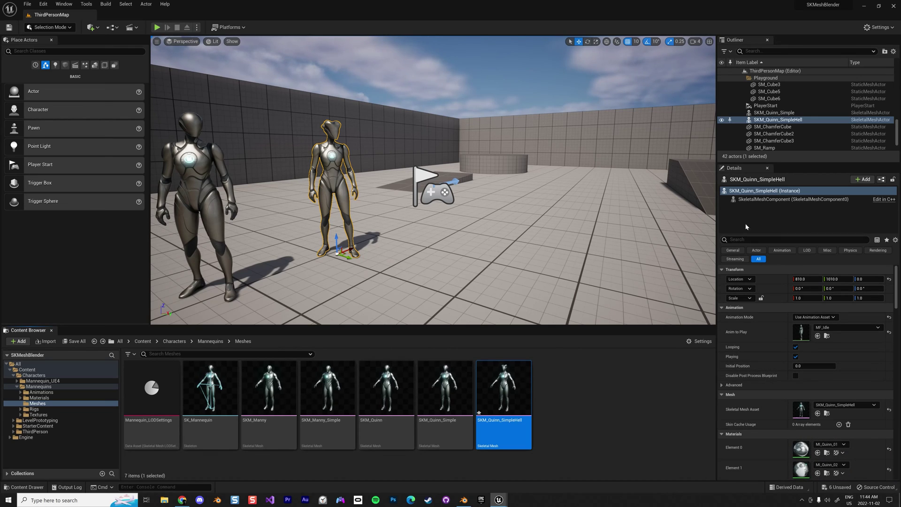
click(755, 199)
click(756, 191)
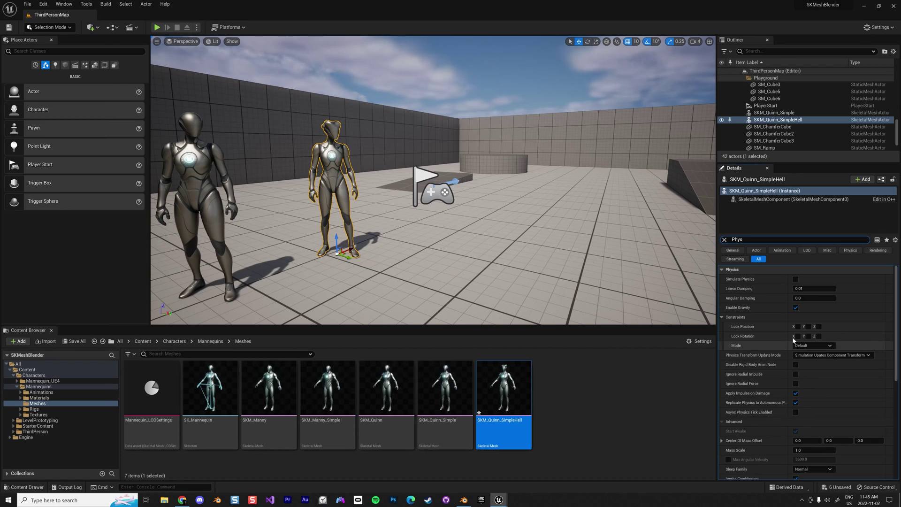
click(796, 279)
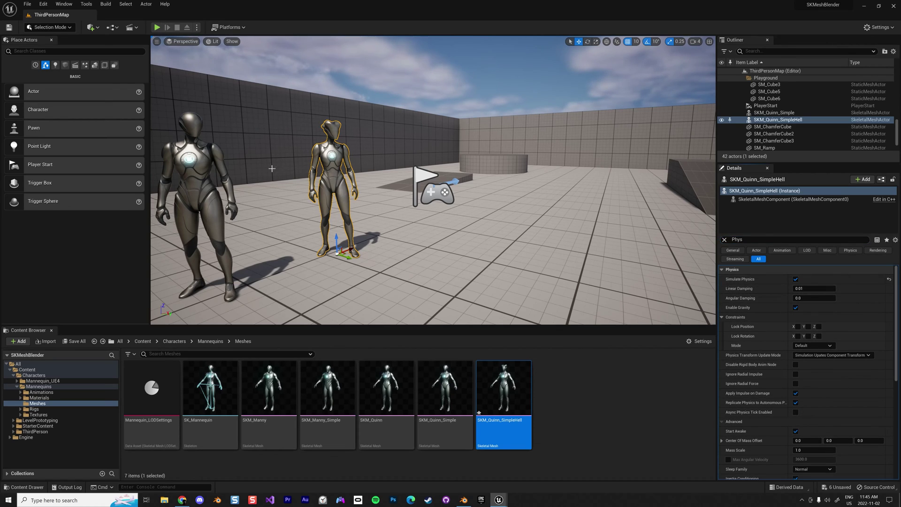
click(194, 179)
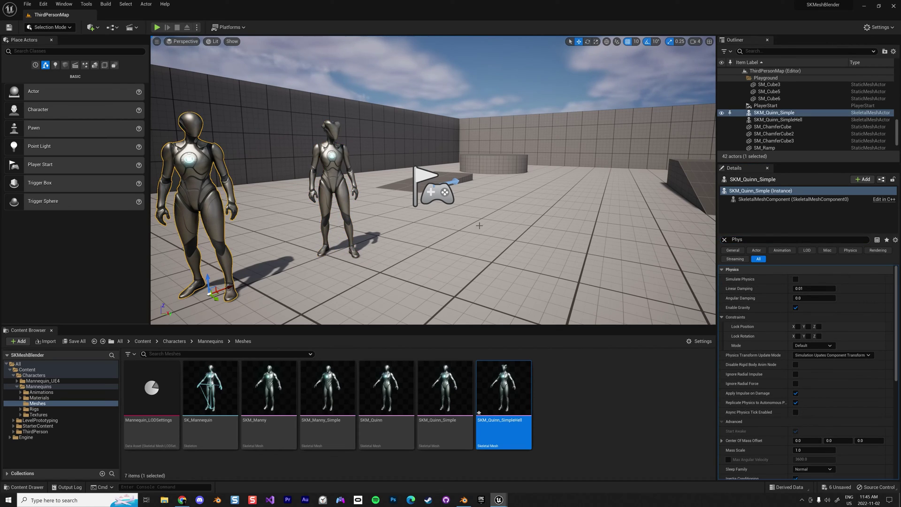
click(794, 279)
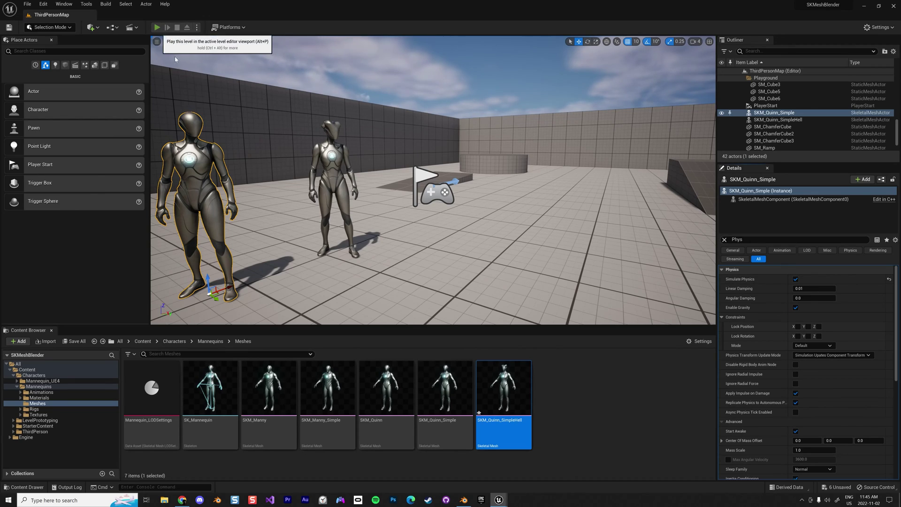
- Play the level to check how both mannequins collapse under physics, stop playing, deselect, and view the two mannequins up close
click(164, 27)
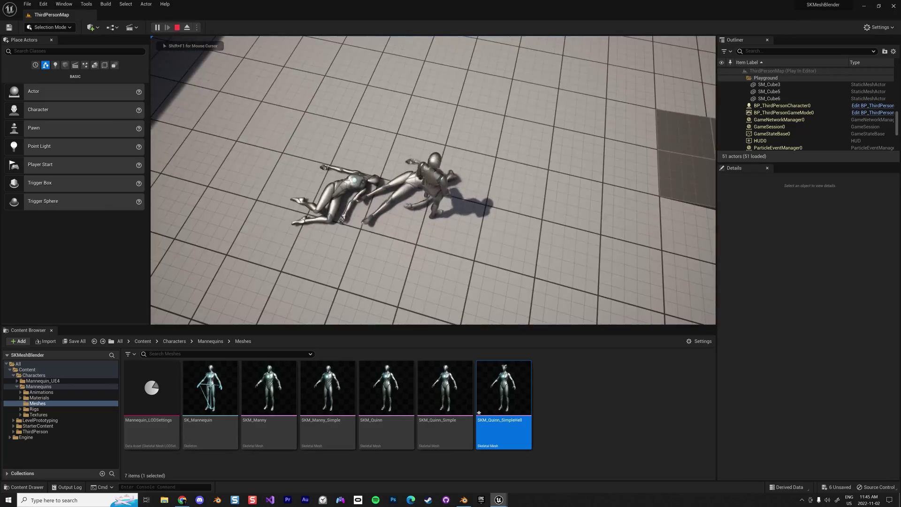
key(w)
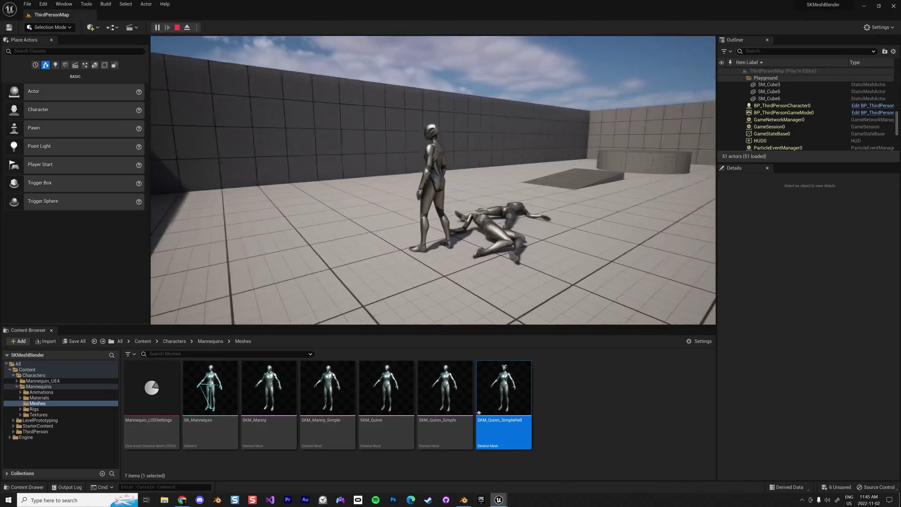
key(Escape)
right_drag(433, 180, 434, 180)
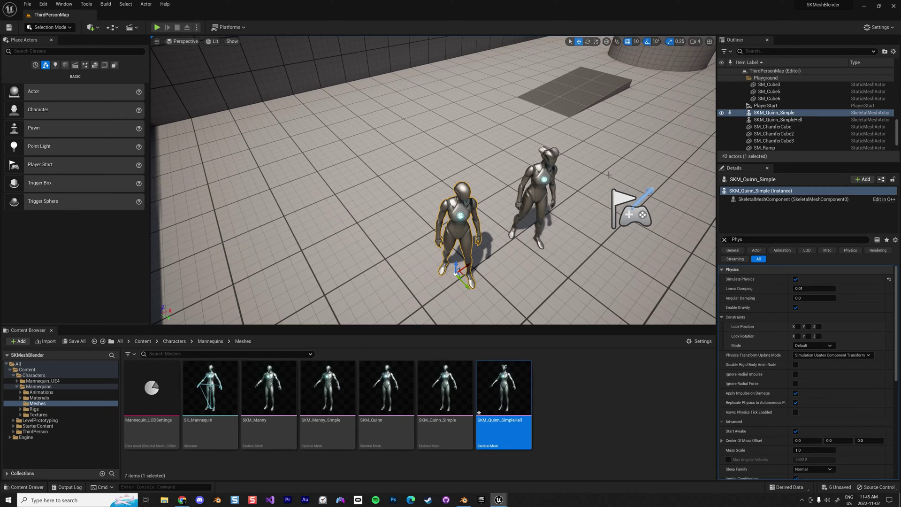
key(Escape)
right_drag(572, 241, 616, 268)
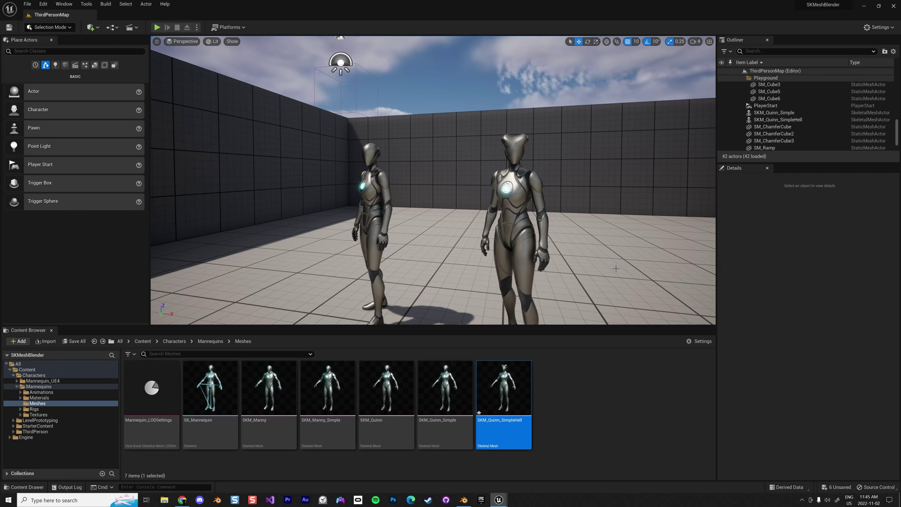
click(463, 500)
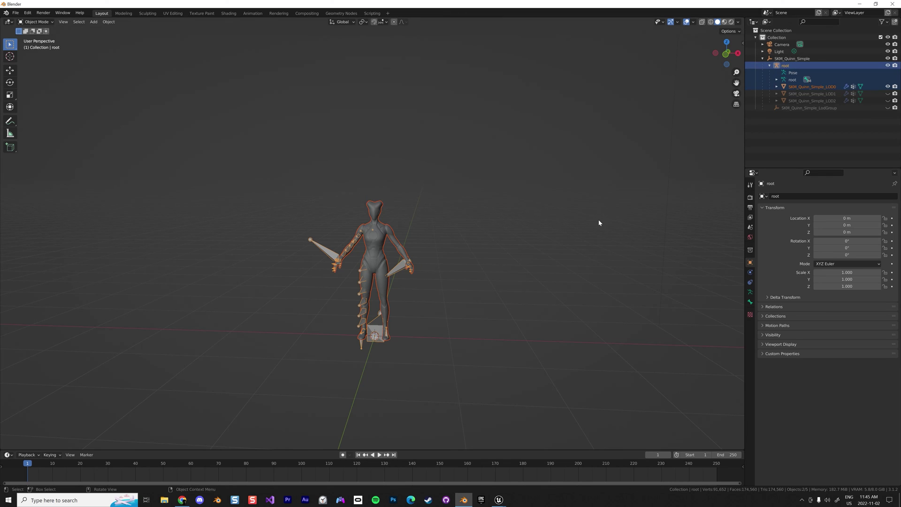
key(alt+Tab)
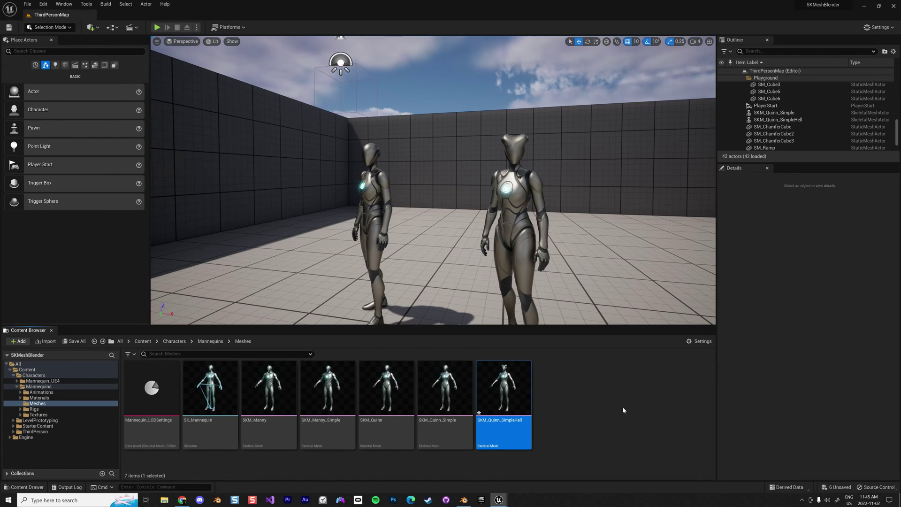